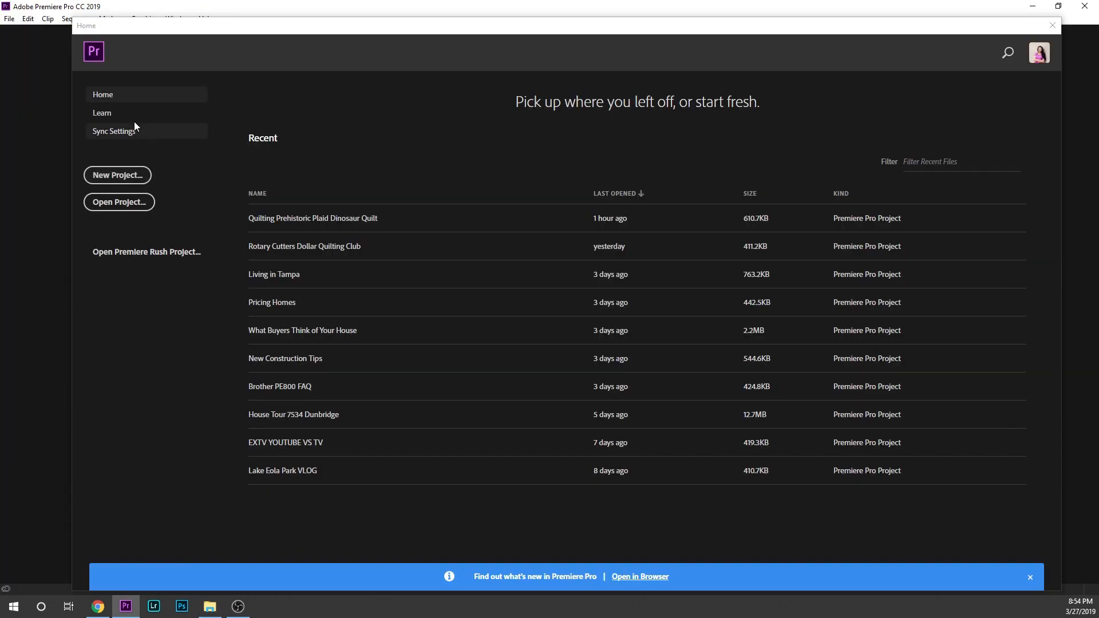
- Start a new project and set its location to the D:\EXTVPROD\EXTV 2 CAMERA SHOOT folder
{"action": "left_click", "coordinate": [127, 178]}
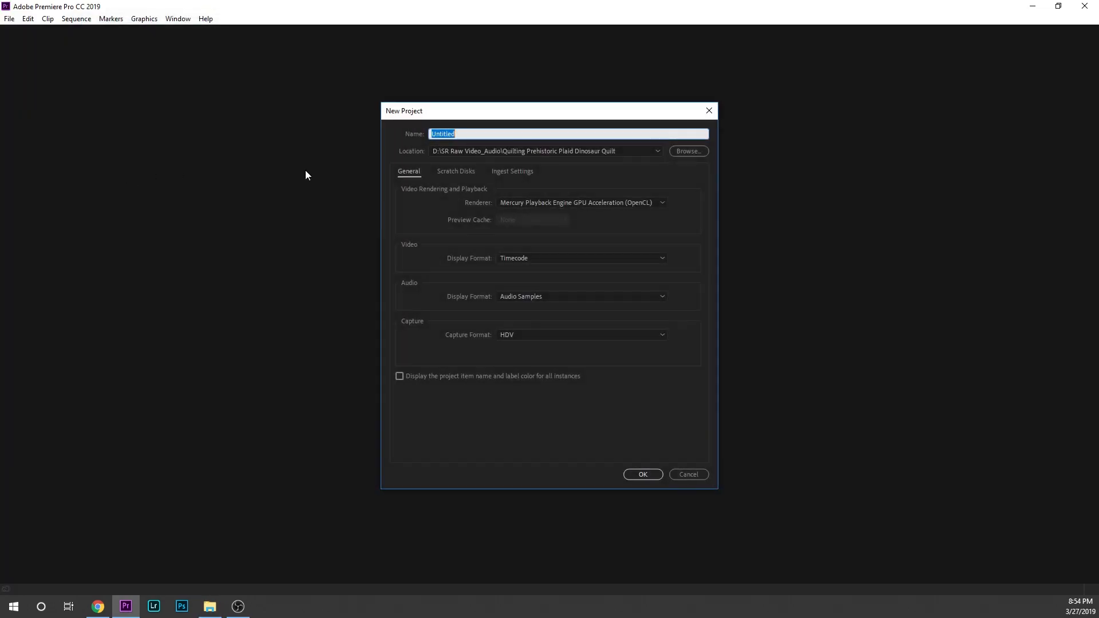
{"action": "left_click", "coordinate": [673, 151]}
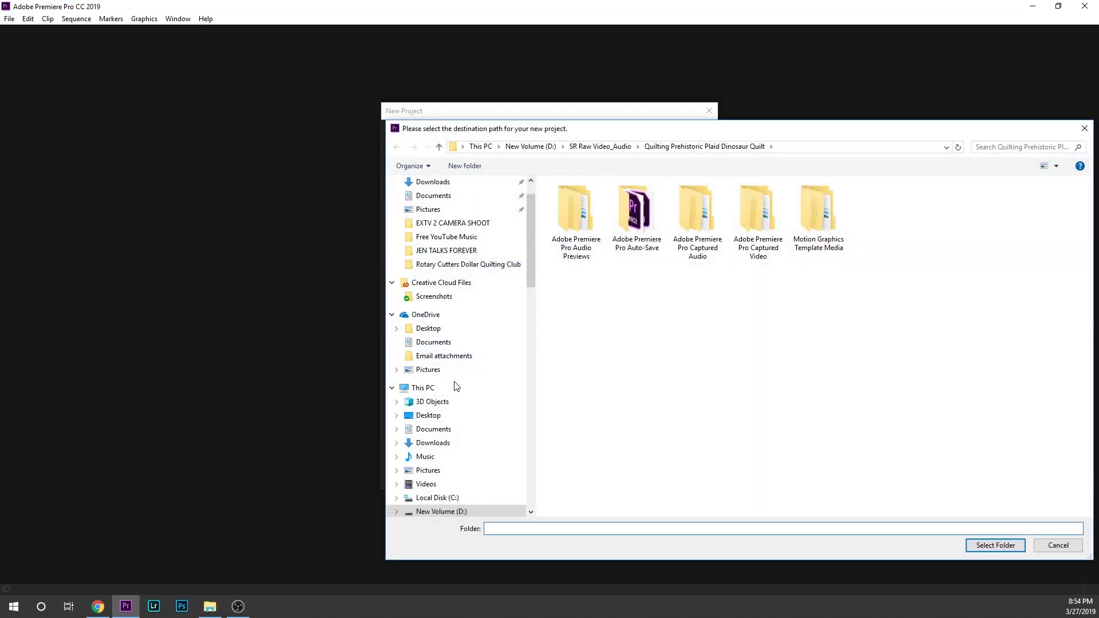
{"action": "left_click", "coordinate": [451, 444]}
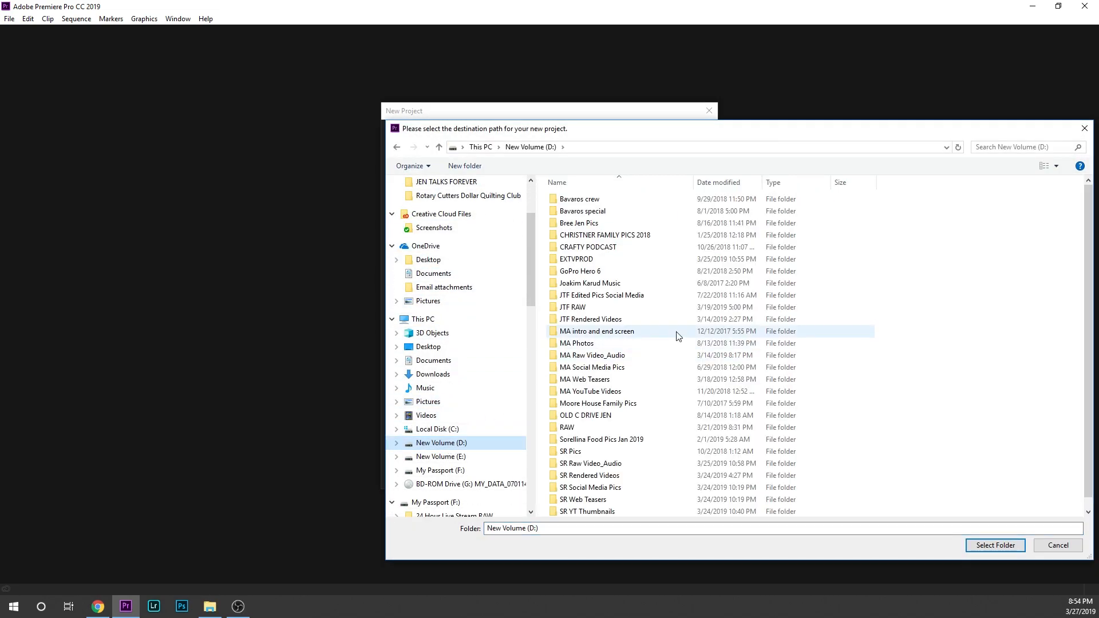
{"action": "double_click", "coordinate": [589, 258]}
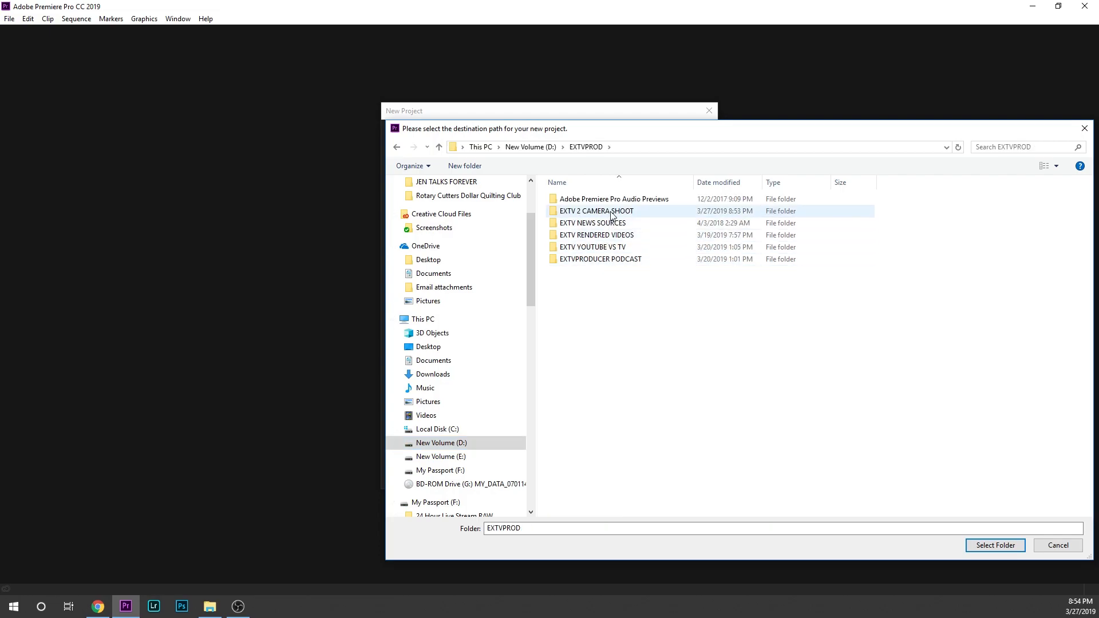
{"action": "left_click", "coordinate": [611, 212]}
{"action": "left_click", "coordinate": [608, 529]}
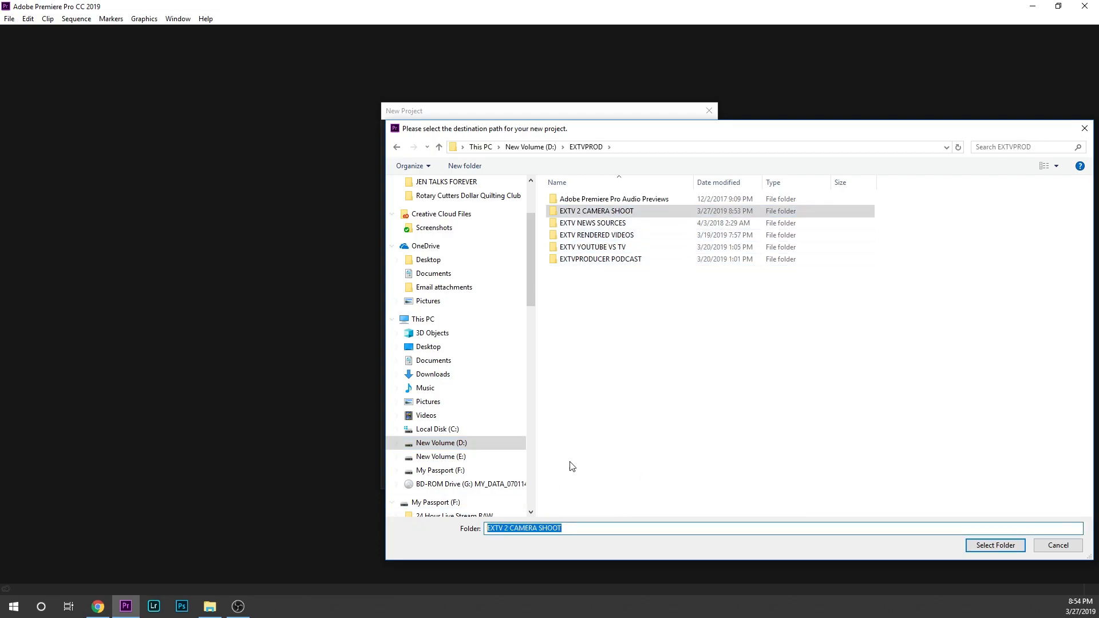
{"action": "double_click", "coordinate": [603, 211]}
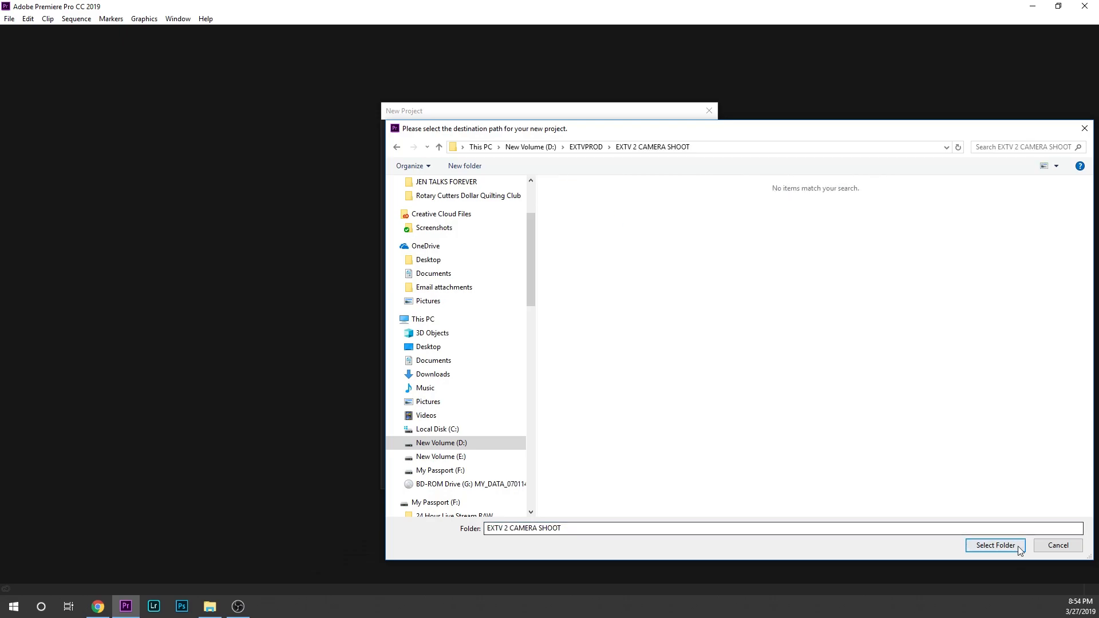
{"action": "left_click", "coordinate": [995, 545]}
- Name the project EXTV 2 CAMERA SHOOT and create it
{"action": "left_click_drag", "start_coordinate": [479, 134], "coordinate": [352, 132]}
{"action": "type", "text": "EXTV 2 CAMERA SHOOT"}
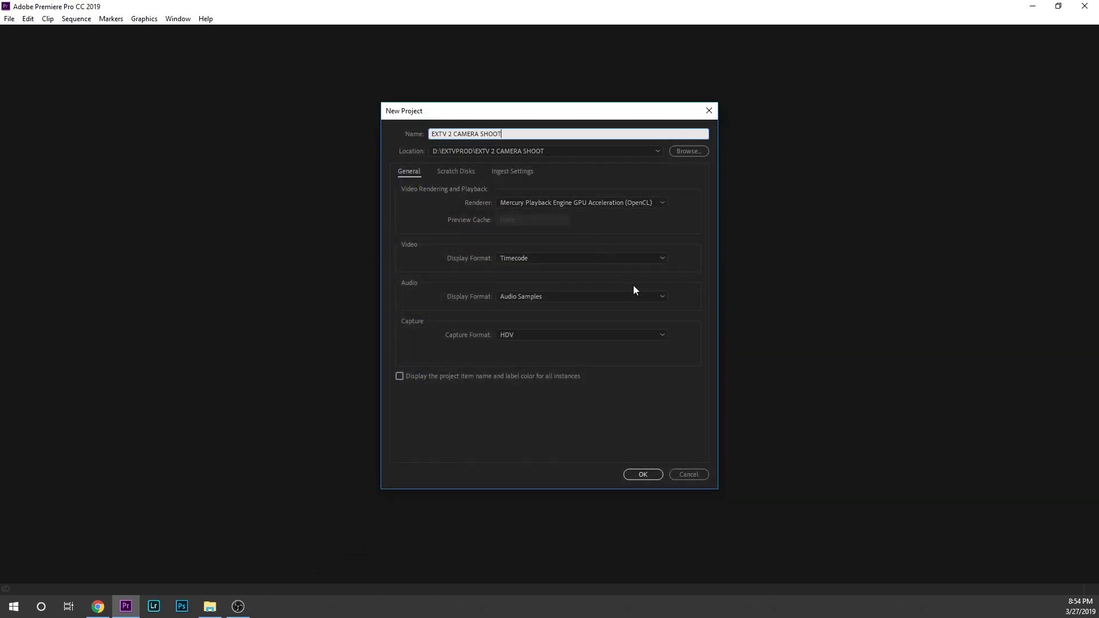
{"action": "left_click", "coordinate": [651, 478]}
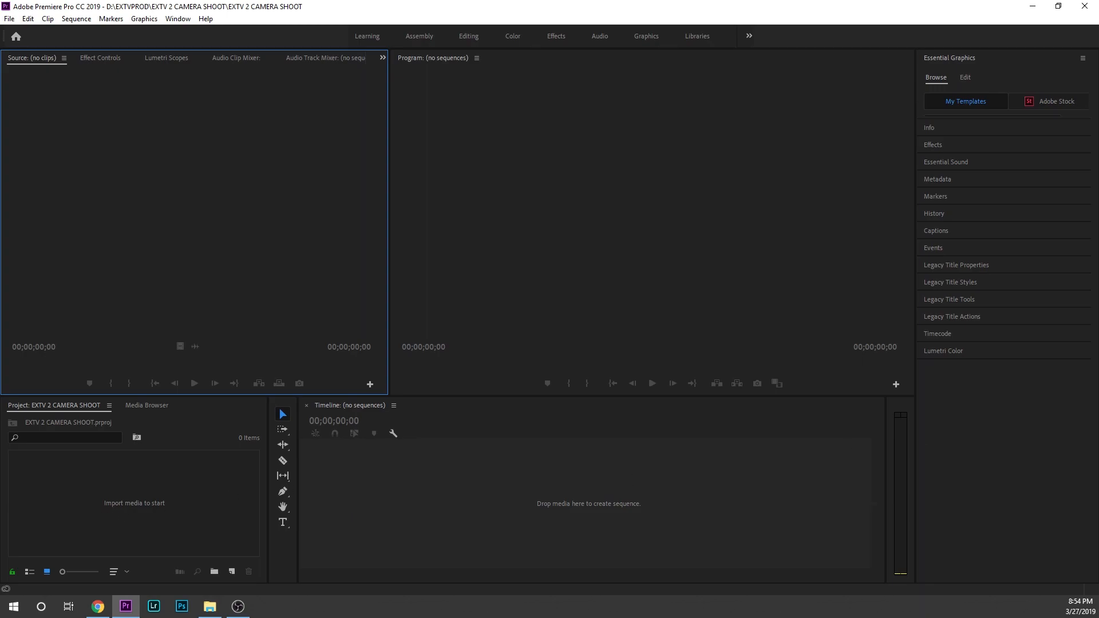
- Switch to File Explorer and import 2 Camera Shoot Audio, GX010351 to GX010353, MVI_3395, MVI_3396, MVI_4438 and MVI_4439 into the Premiere Pro project
{"action": "key", "text": "alt+Tab"}
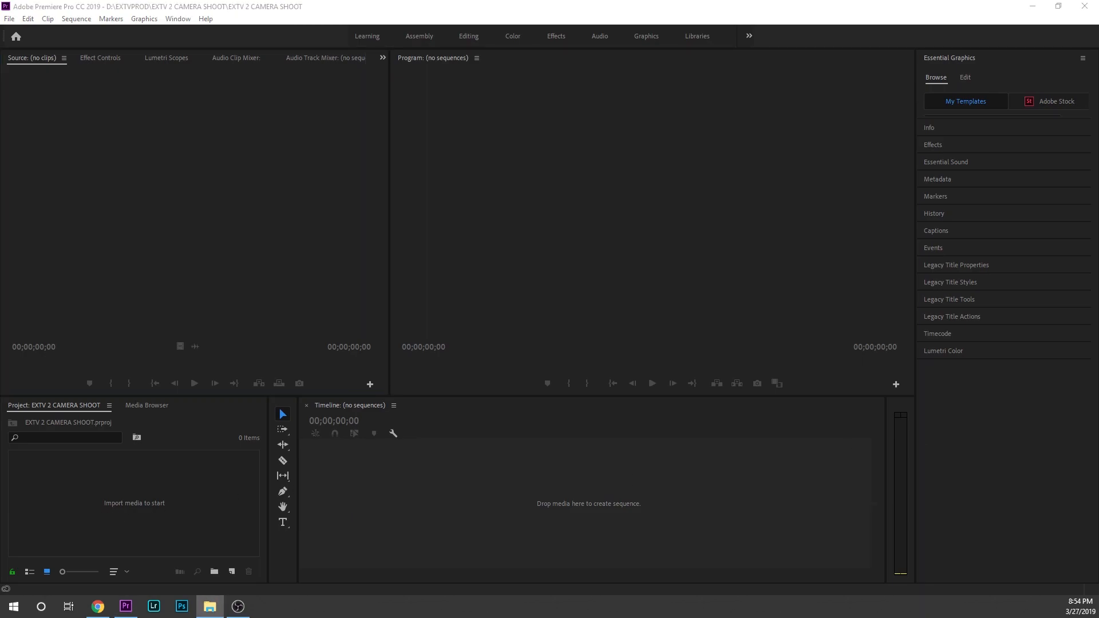
{"action": "left_click_drag", "start_coordinate": [1098, 197], "coordinate": [761, 155]}
{"action": "left_click", "coordinate": [966, 295], "text": "ctrl"}
{"action": "left_click", "coordinate": [601, 369], "text": "ctrl"}
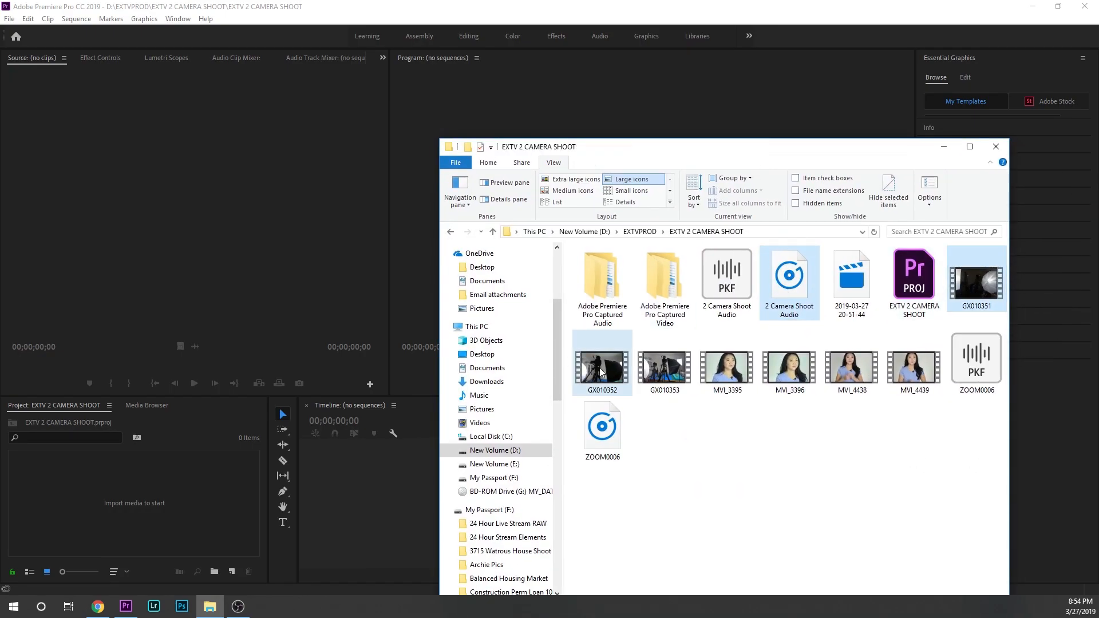
{"action": "left_click", "coordinate": [664, 369], "text": "ctrl"}
{"action": "left_click", "coordinate": [740, 375], "text": "ctrl"}
{"action": "left_click", "coordinate": [790, 369], "text": "ctrl"}
{"action": "left_click", "coordinate": [851, 370], "text": "ctrl"}
{"action": "left_click", "coordinate": [916, 371], "text": "ctrl"}
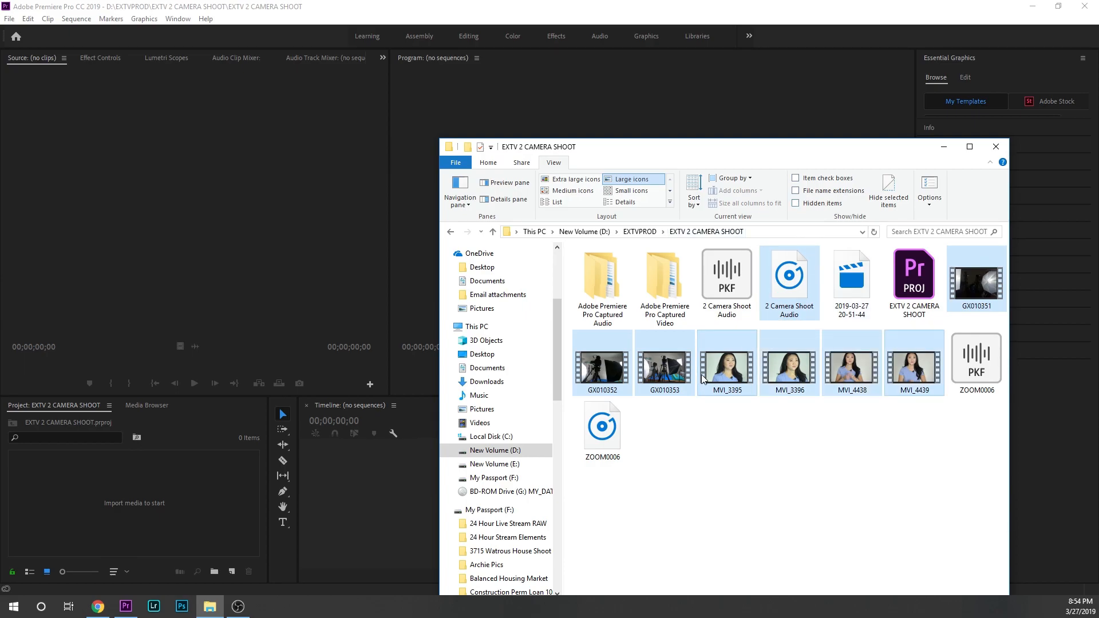
{"action": "left_click_drag", "start_coordinate": [712, 371], "coordinate": [115, 539]}
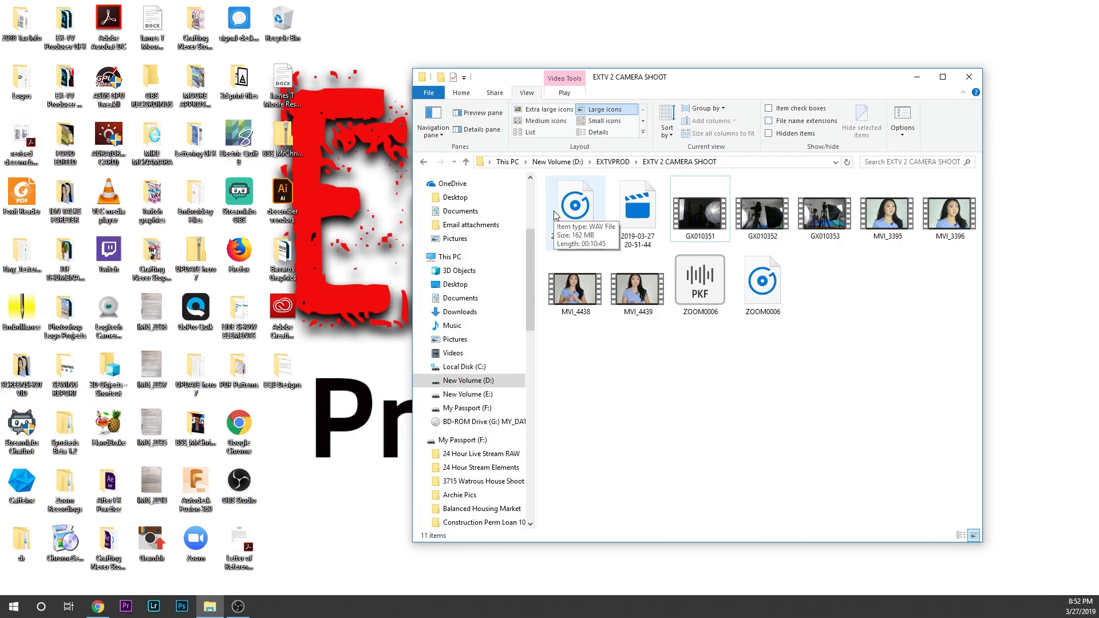
- Open the 2 Camera Shoot Audio WAV file from the project folder in Adobe Audition CC 2019
{"action": "left_click", "coordinate": [574, 210]}
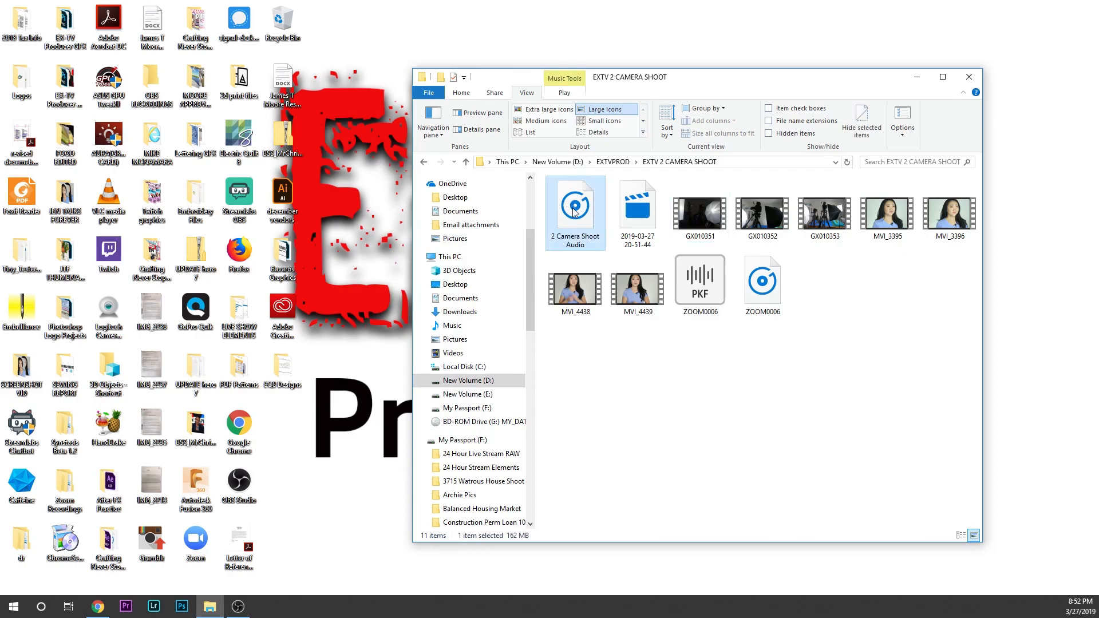
{"action": "right_click", "coordinate": [574, 210]}
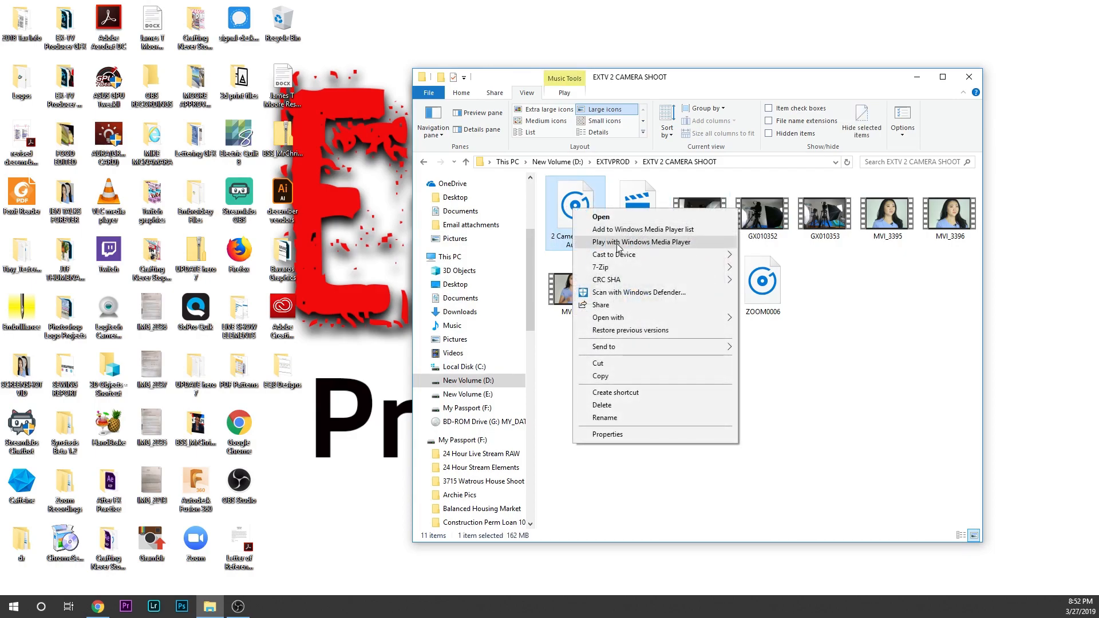
{"action": "mouse_move", "coordinate": [675, 316]}
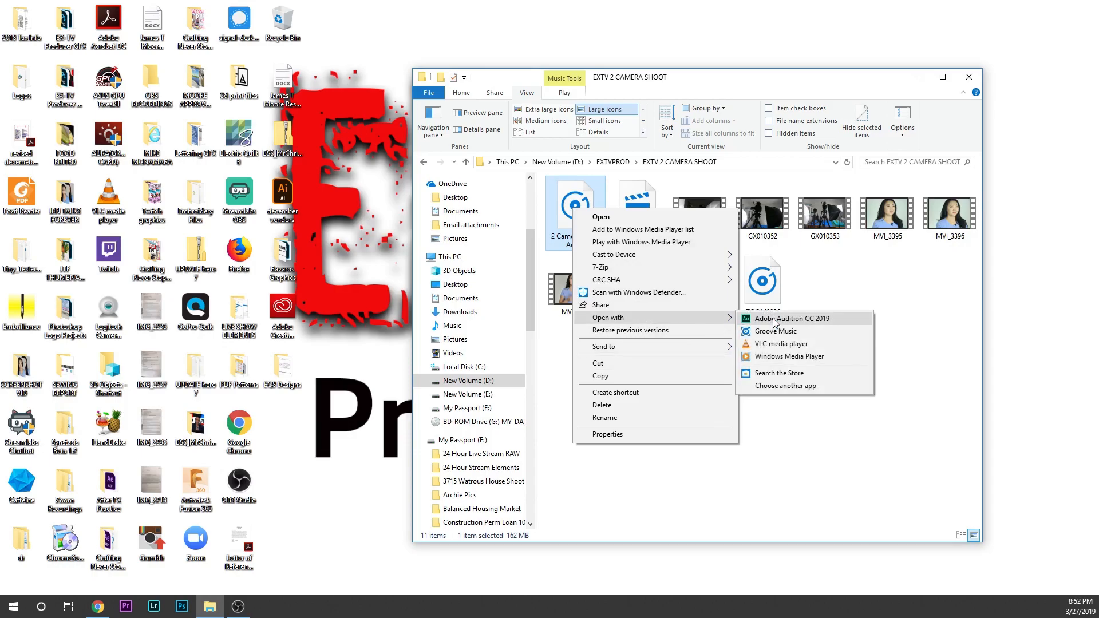
{"action": "left_click", "coordinate": [783, 319]}
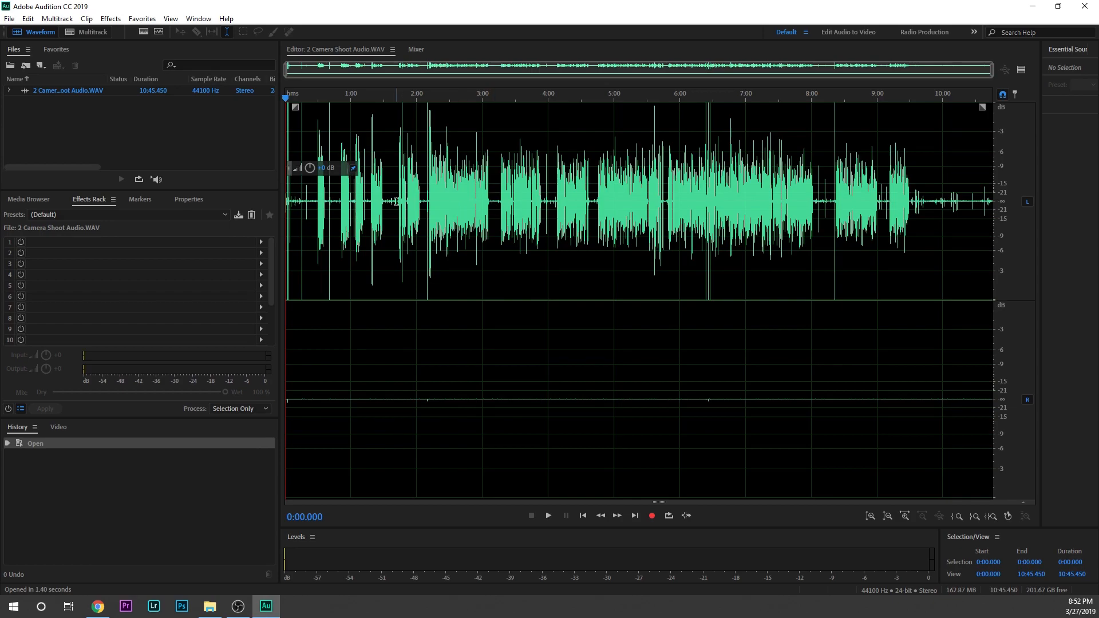
- Select the quiet section of the waveform from about 0:20.000 to 0:29.270 and capture it as the noise print
{"action": "scroll", "coordinate": [309, 195], "scroll_direction": "up", "scroll_amount": 3}
{"action": "left_click_drag", "start_coordinate": [307, 195], "coordinate": [382, 193]}
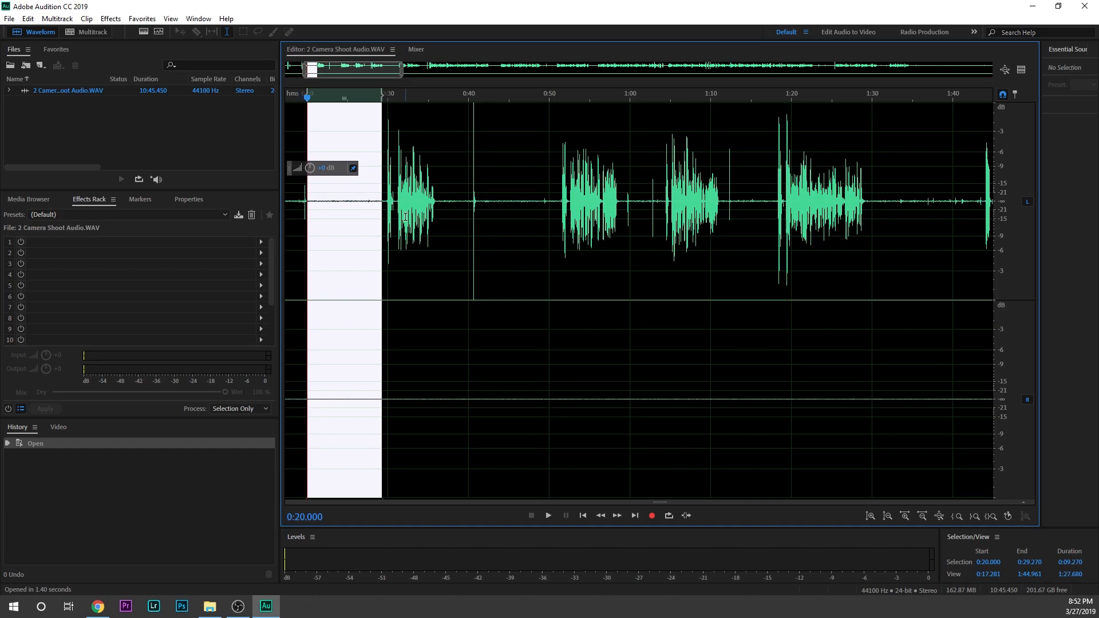
{"action": "left_click", "coordinate": [108, 18]}
{"action": "mouse_move", "coordinate": [195, 224]}
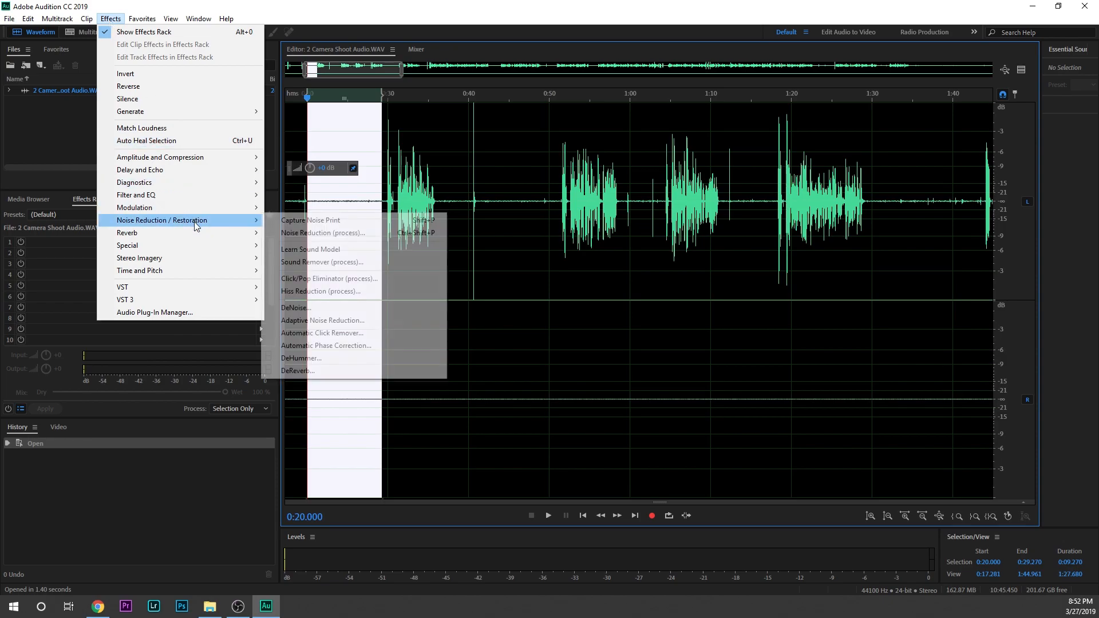
{"action": "left_click", "coordinate": [292, 222]}
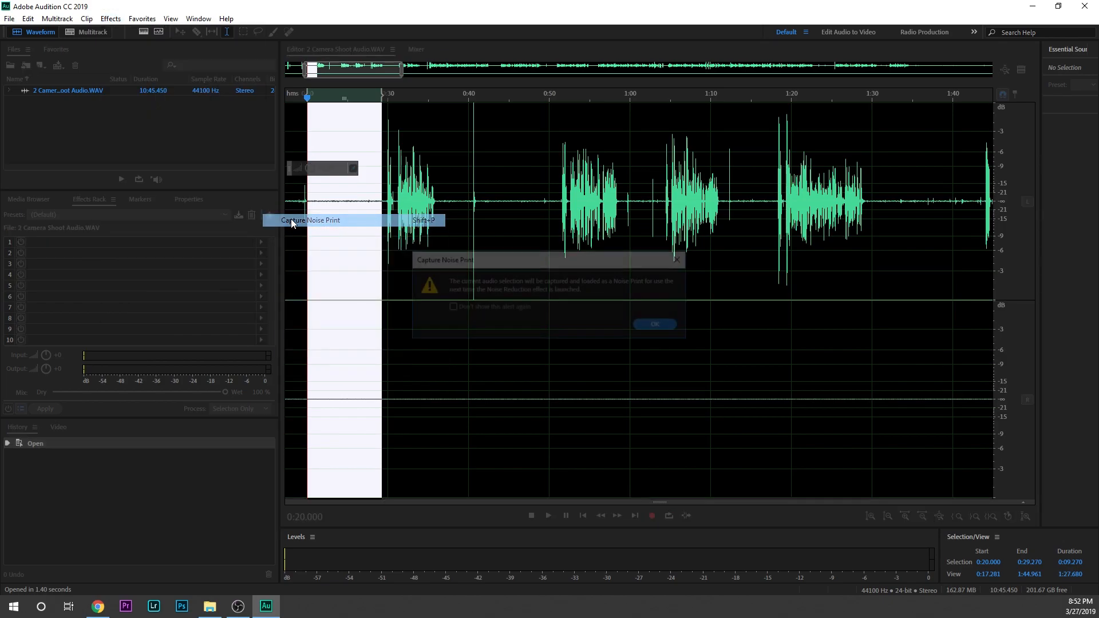
{"action": "left_click", "coordinate": [657, 326]}
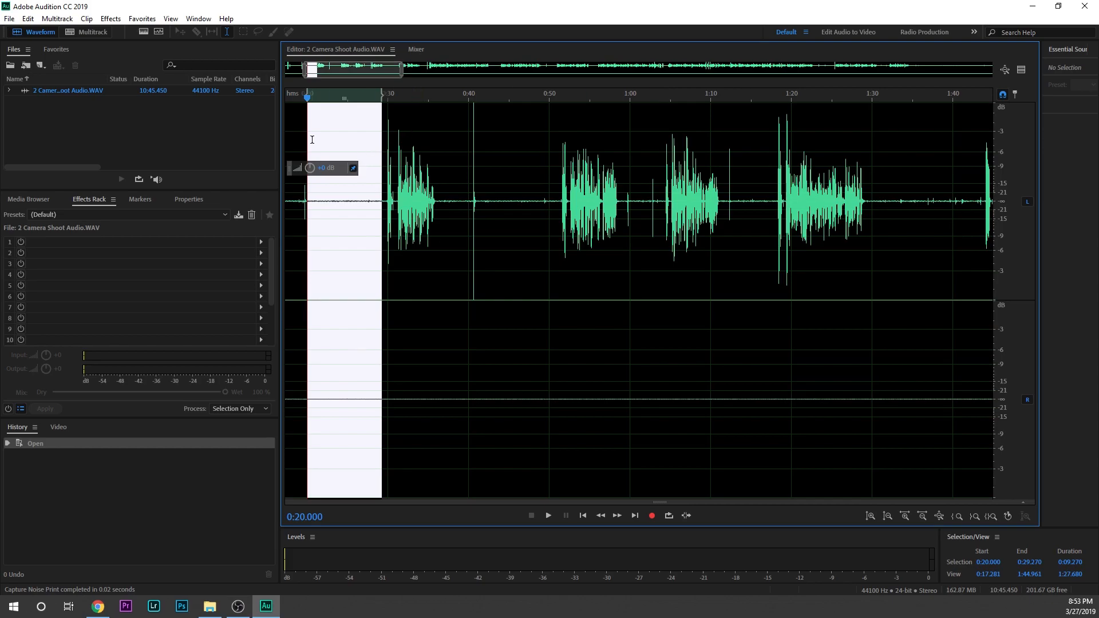
- Apply the Noise Reduction process with the captured noise print to the entire audio file
{"action": "left_click", "coordinate": [356, 144]}
{"action": "left_click", "coordinate": [109, 20]}
{"action": "mouse_move", "coordinate": [210, 220]}
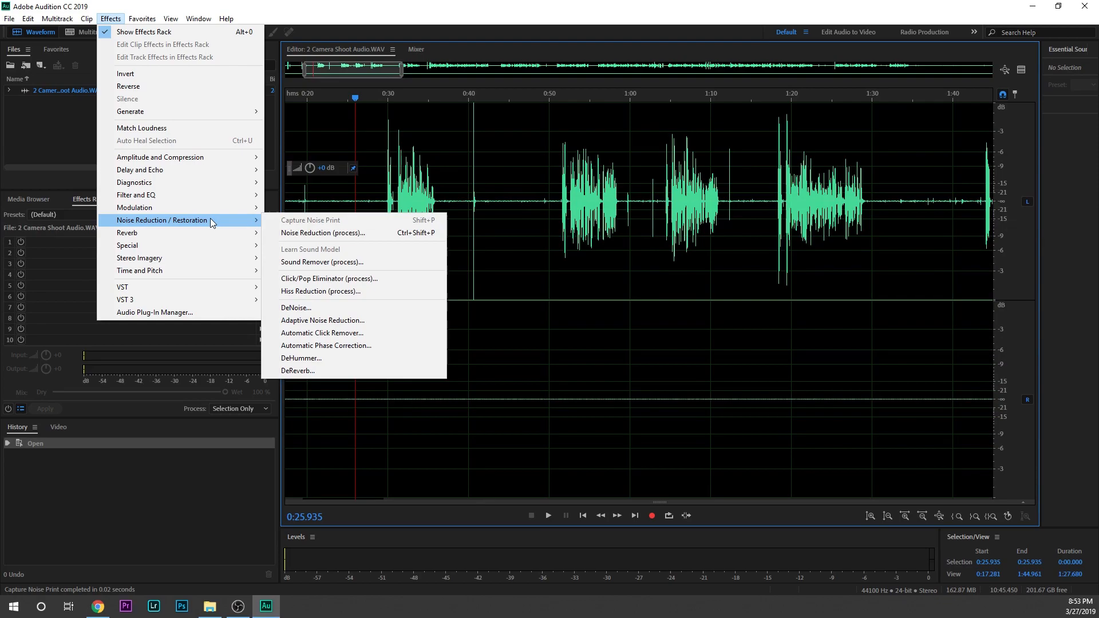
{"action": "left_click", "coordinate": [312, 234]}
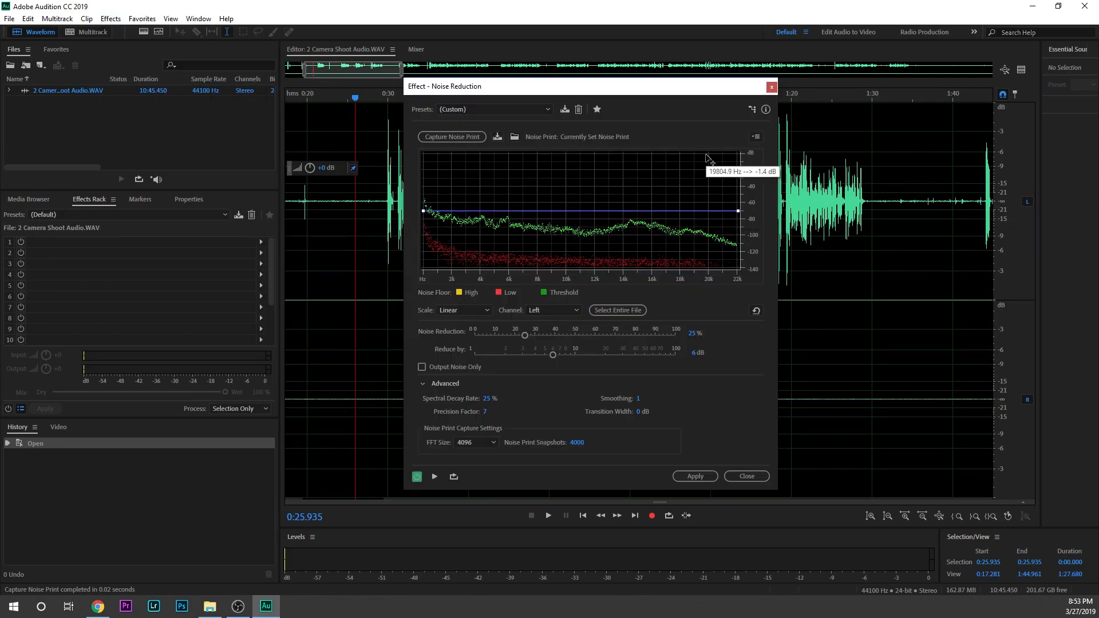
{"action": "left_click", "coordinate": [695, 475]}
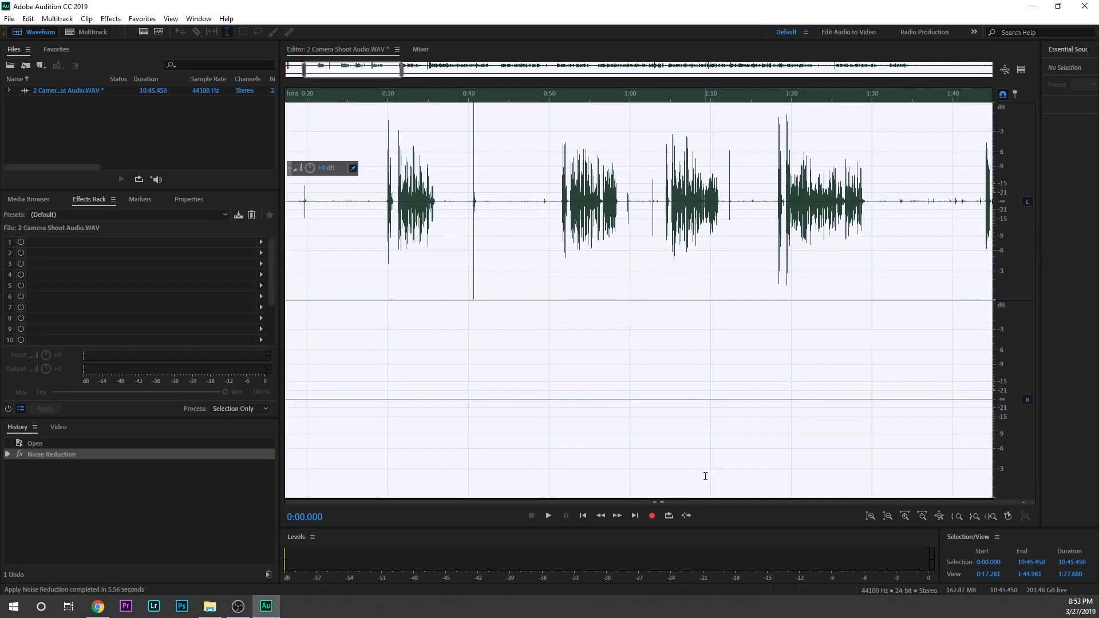
- Clear the waveform selection and save the noise-reduced 2 Camera Shoot Audio file
{"action": "left_click", "coordinate": [501, 187]}
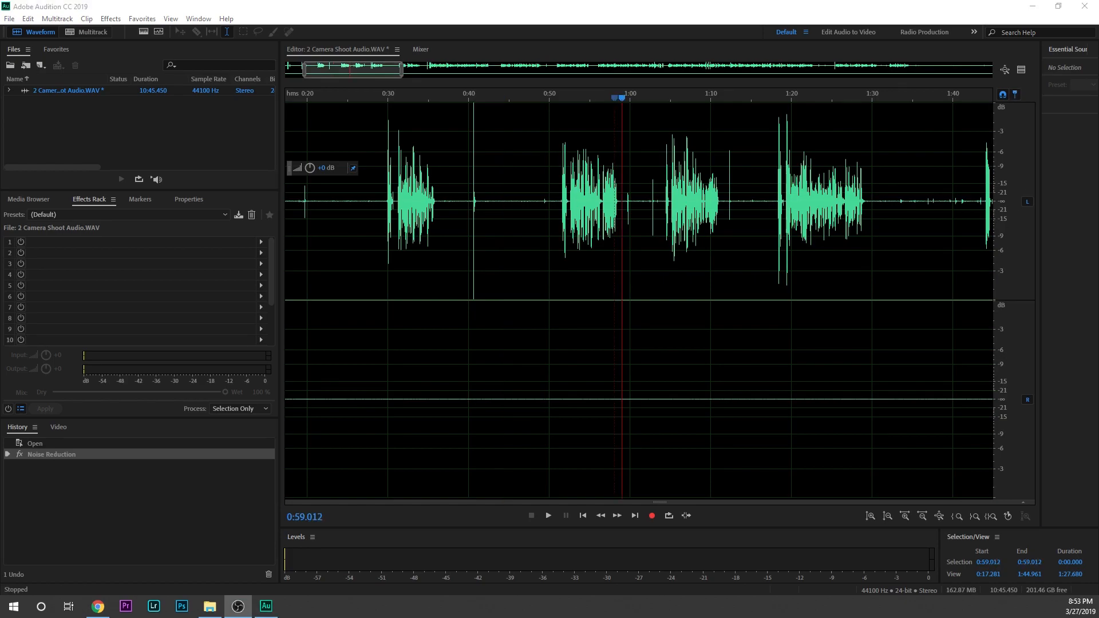
{"action": "left_click", "coordinate": [10, 19]}
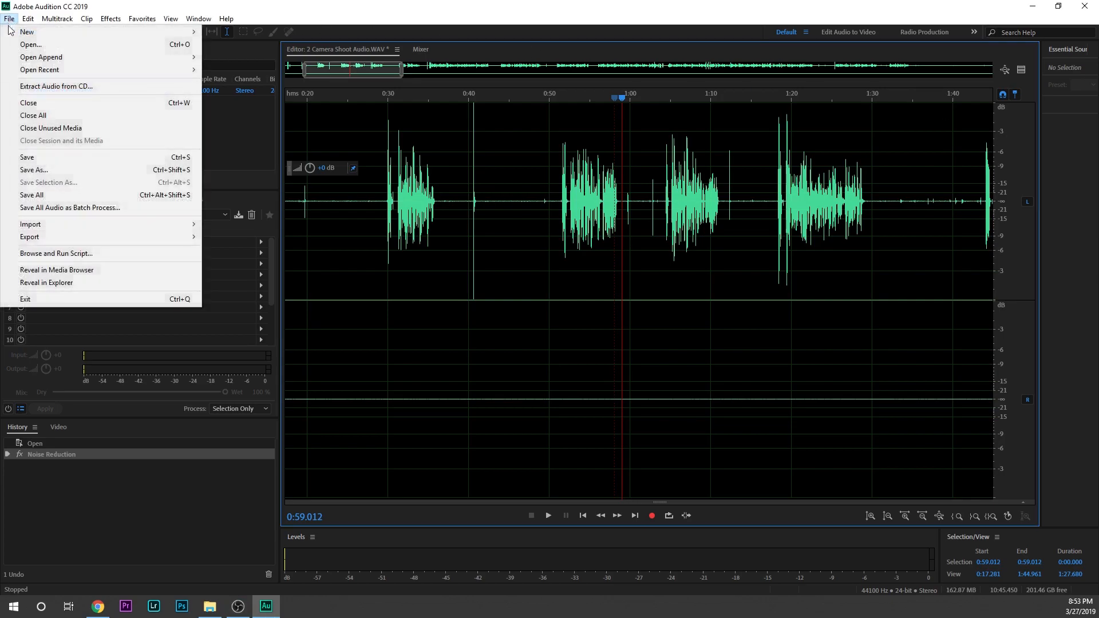
{"action": "left_click", "coordinate": [50, 157]}
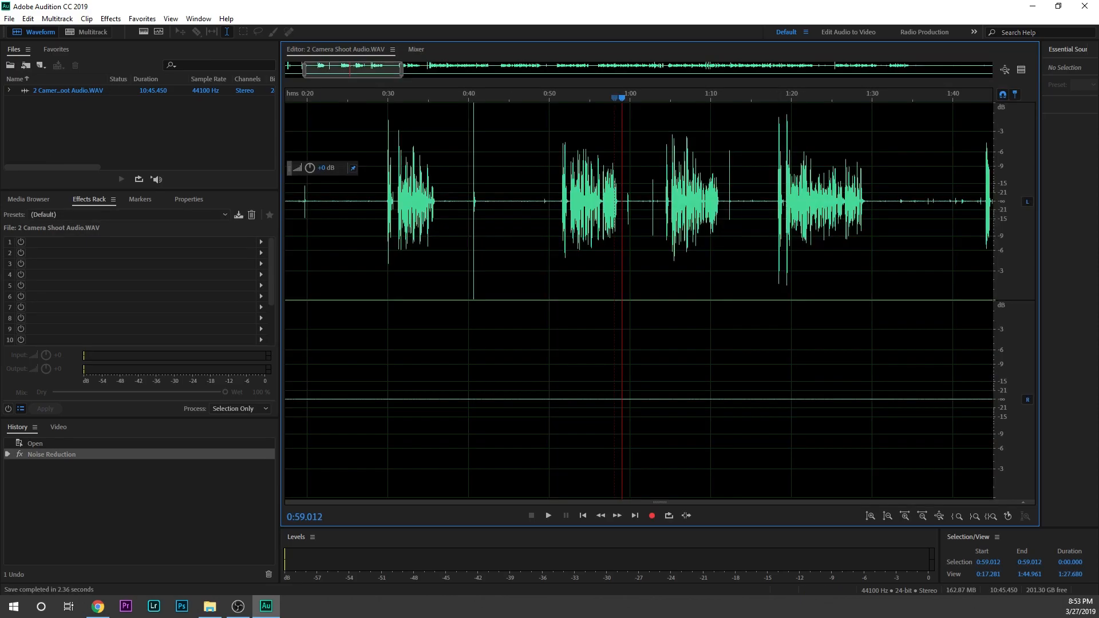
- Locate the saved 2 Camera Shoot Audio file in the project folder and close Audition
{"action": "key", "text": "alt+Tab"}
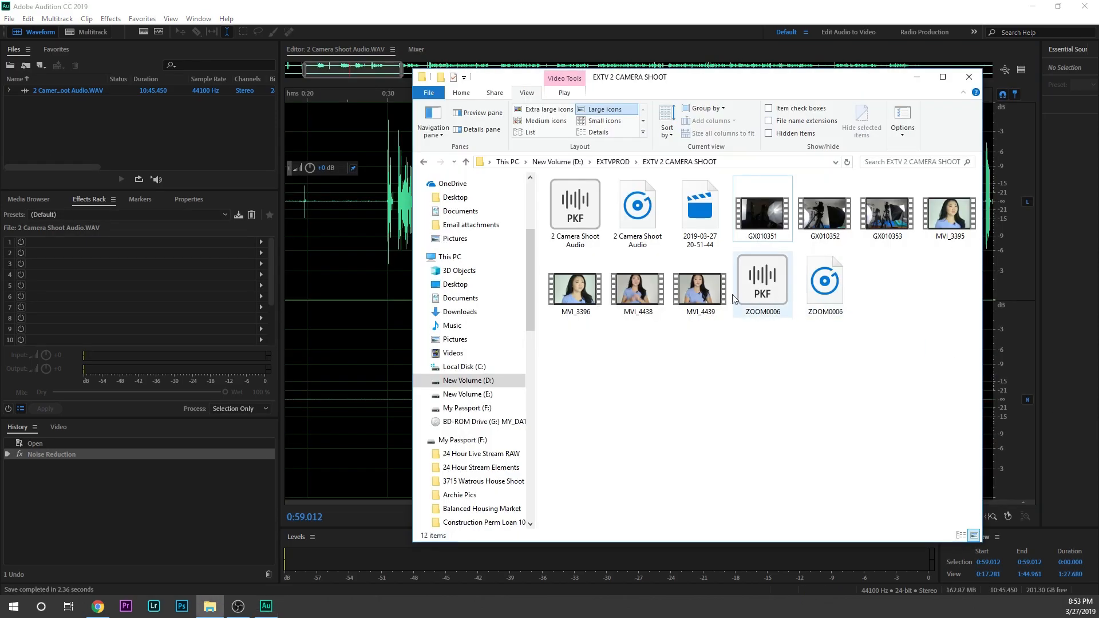
{"action": "left_click", "coordinate": [649, 214]}
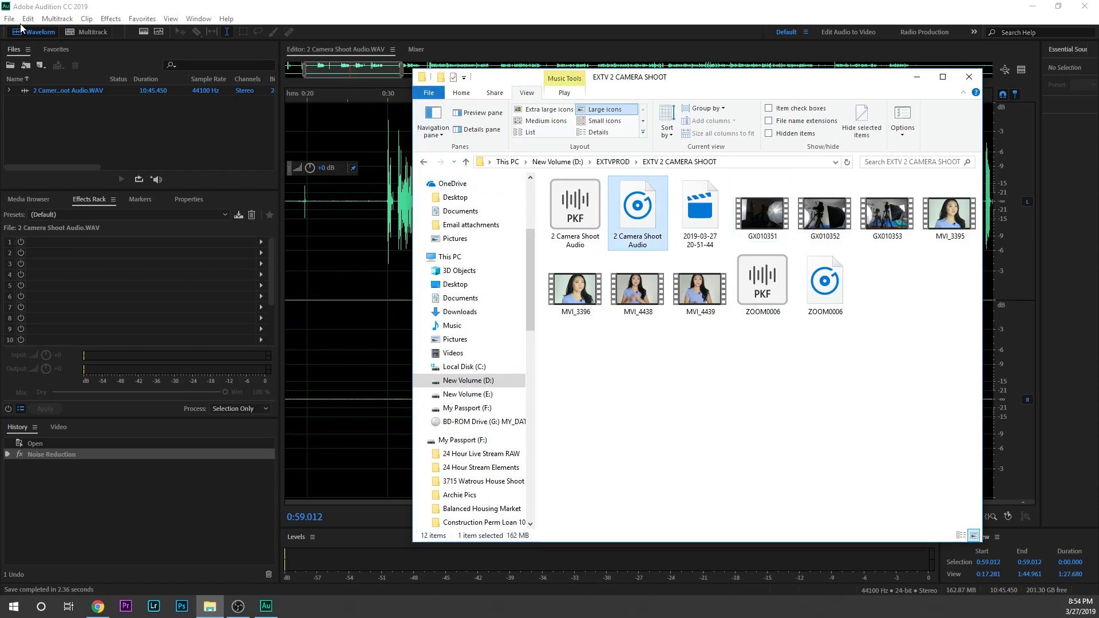
{"action": "left_click", "coordinate": [10, 18]}
{"action": "left_click", "coordinate": [1083, 6]}
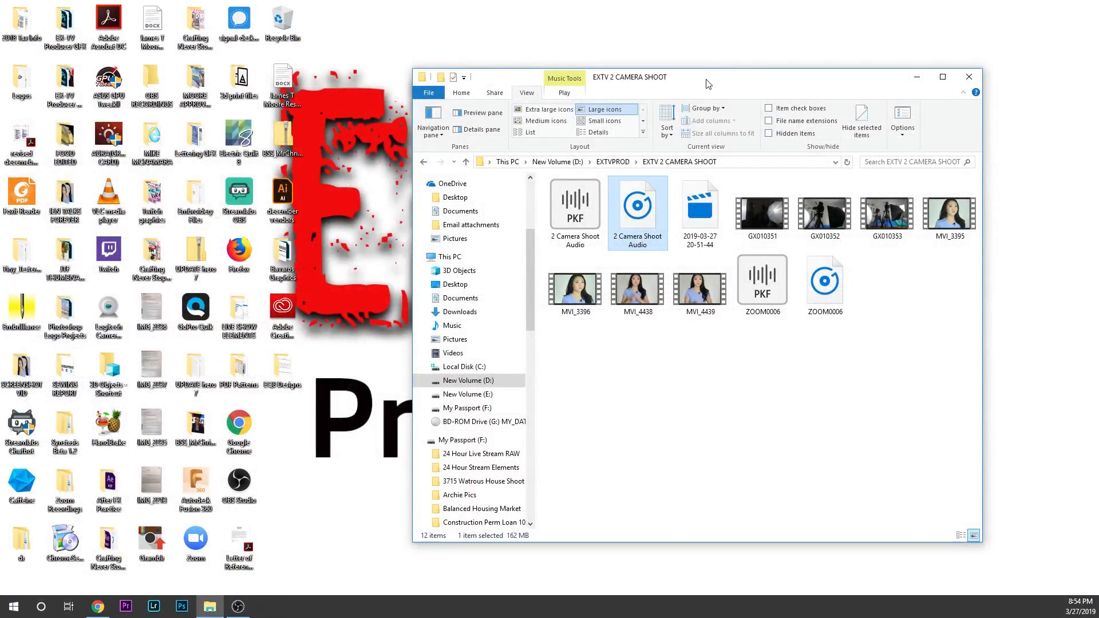
{"action": "left_click_drag", "start_coordinate": [708, 84], "coordinate": [730, 81]}
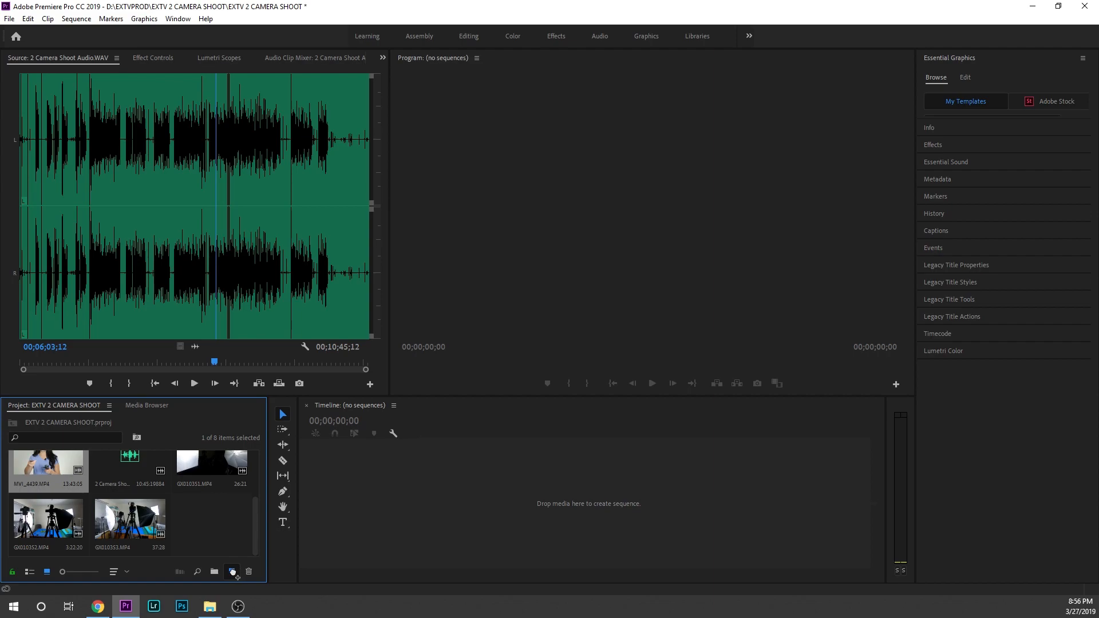
- Create a sequence from the MVI_4439.MP4 clip in Premiere Pro and rename it EXTV 2 CAMERA SHOOT
{"action": "left_click_drag", "start_coordinate": [237, 576], "coordinate": [237, 582]}
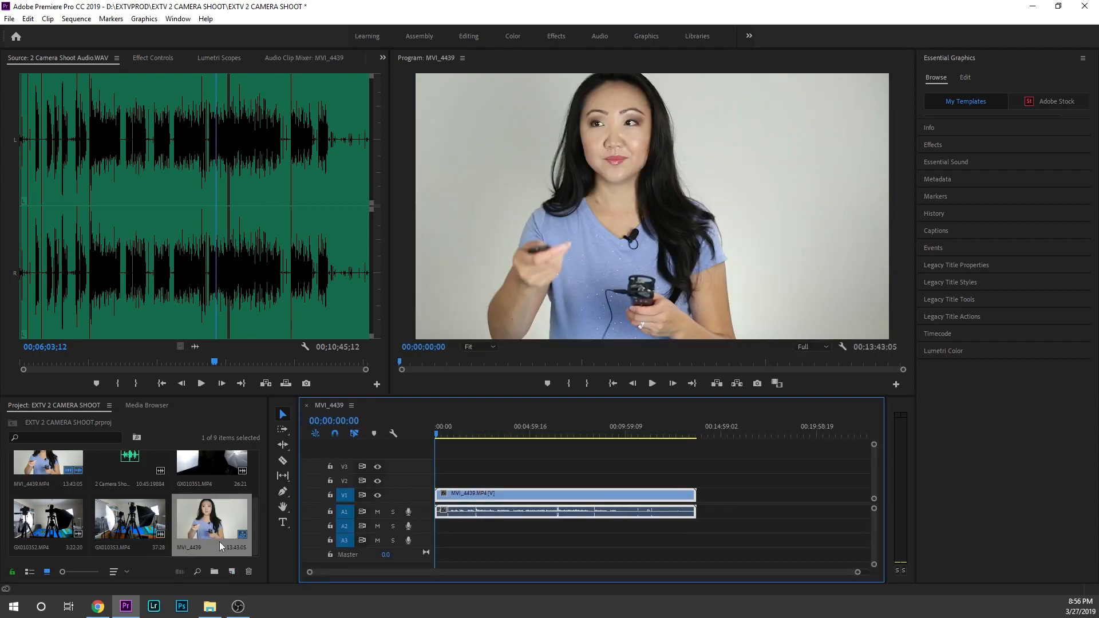
{"action": "left_click", "coordinate": [210, 546]}
{"action": "type", "text": "EXTV 2 CAMERA SHOOT"}
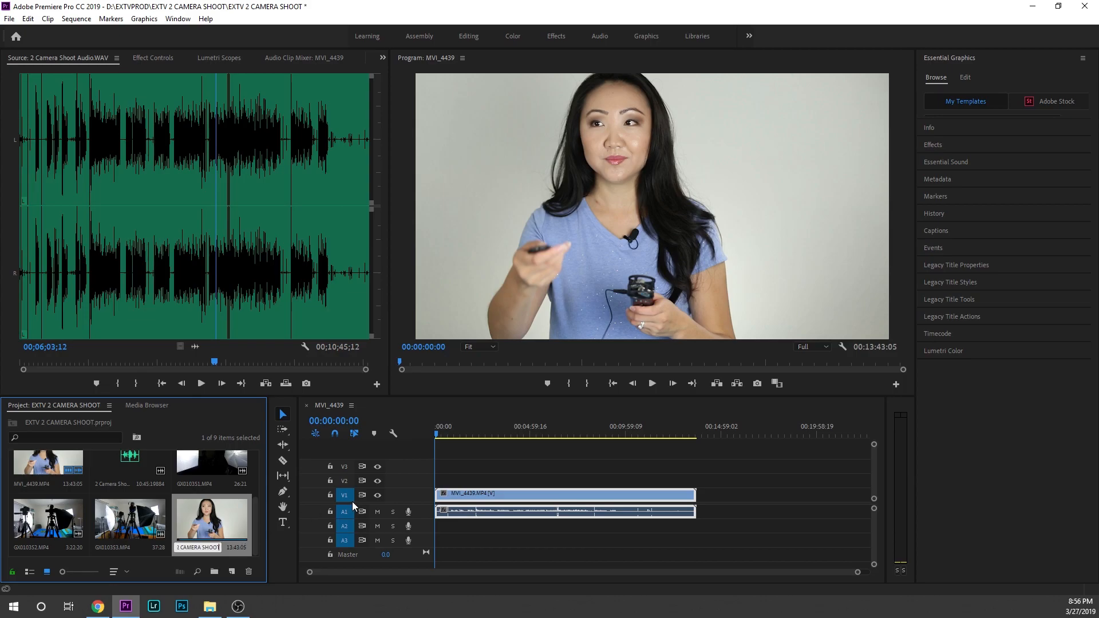
{"action": "key", "text": "Return"}
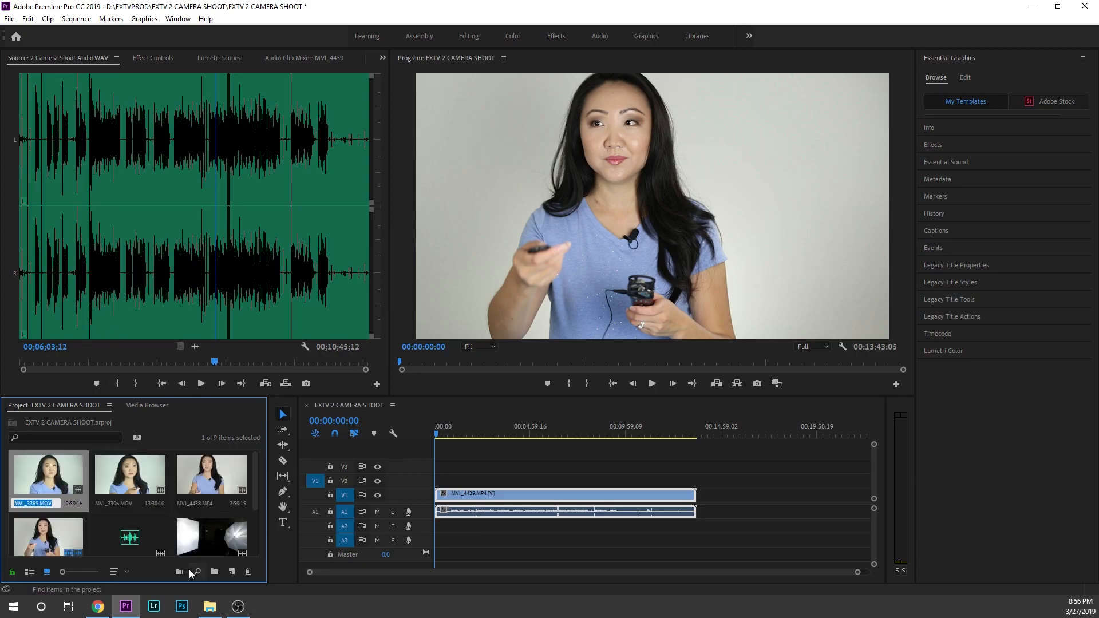
{"action": "scroll", "coordinate": [255, 490], "scroll_direction": "down", "scroll_amount": 3}
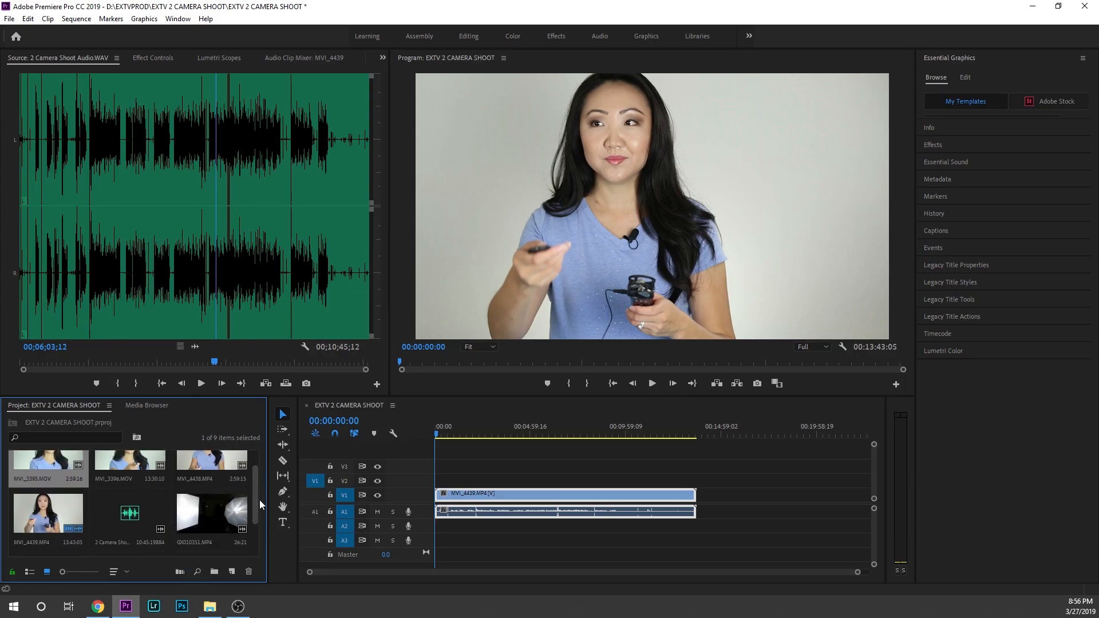
{"action": "left_click", "coordinate": [209, 518]}
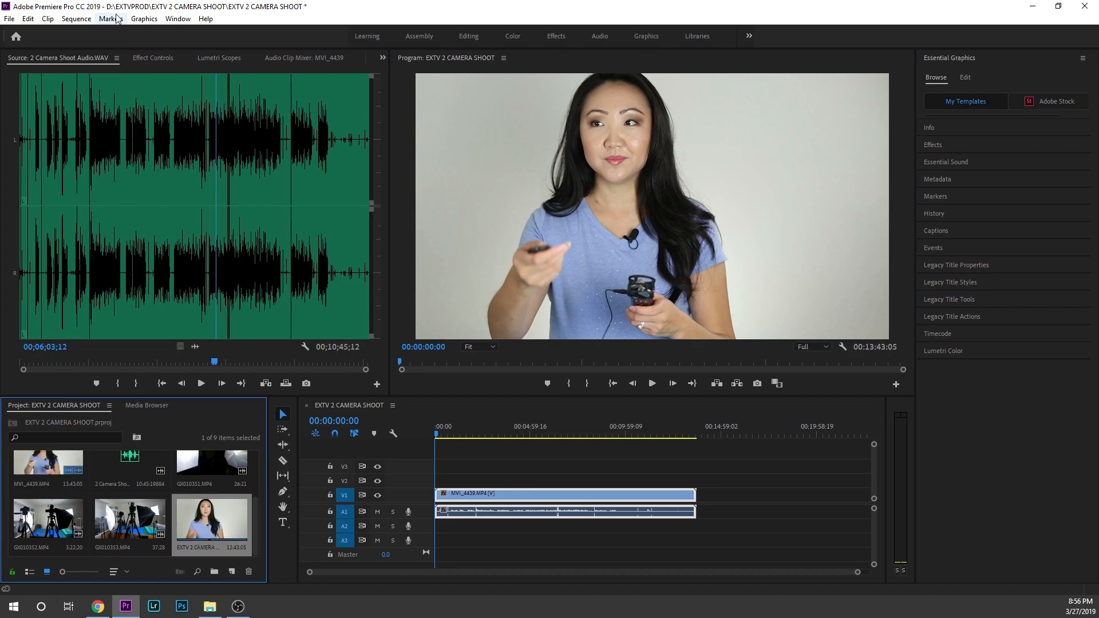
- Enable Maximum Bit Depth and Maximum Render Quality in the settings of the EXTV 2 CAMERA SHOOT sequence
{"action": "left_click", "coordinate": [482, 435]}
{"action": "left_click", "coordinate": [76, 18]}
{"action": "left_click", "coordinate": [92, 27]}
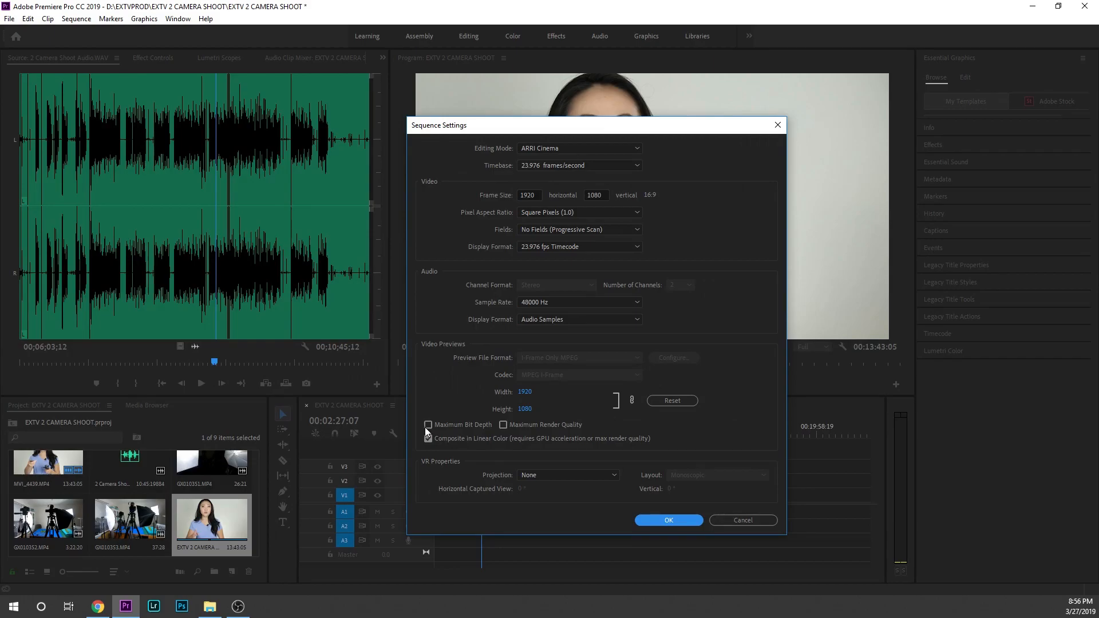
{"action": "left_click", "coordinate": [428, 425]}
{"action": "left_click", "coordinate": [691, 357]}
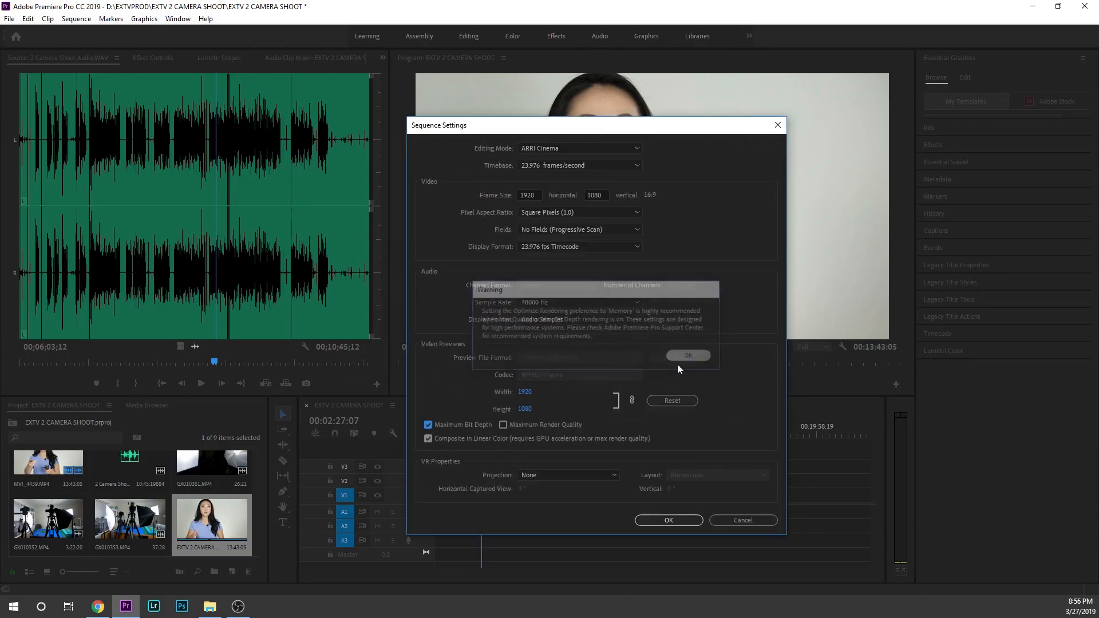
{"action": "left_click", "coordinate": [502, 424]}
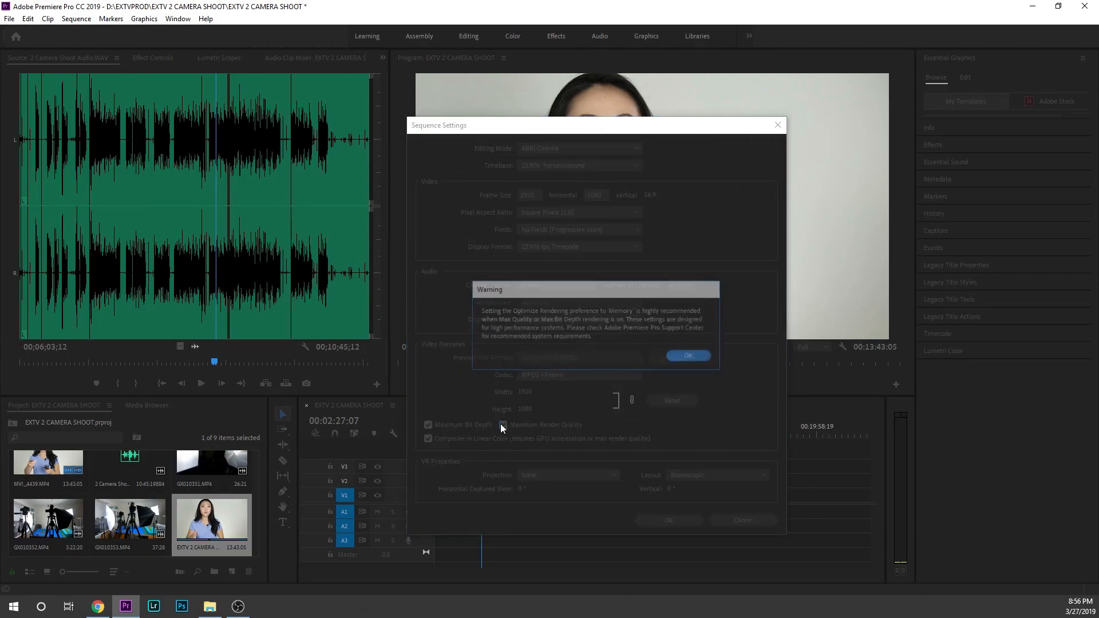
{"action": "left_click", "coordinate": [689, 361]}
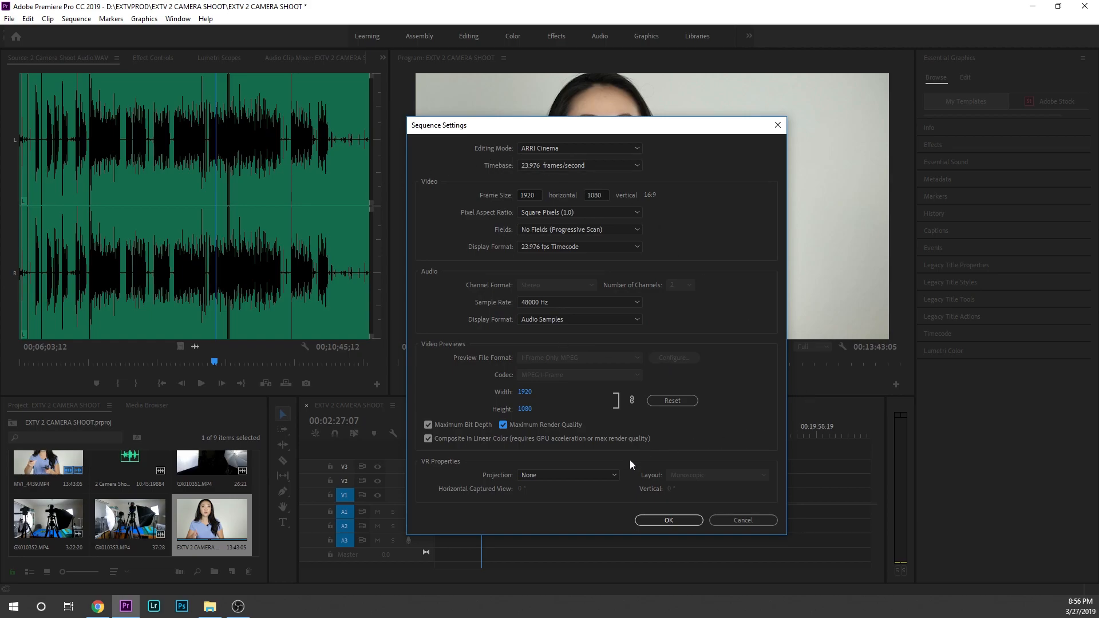
{"action": "left_click", "coordinate": [669, 520]}
- Place the 2 Camera Shoot Audio clip on track A3, aligned to the start of the sequence
{"action": "mouse_move", "coordinate": [449, 442]}
{"action": "left_mouse_down"}
{"action": "mouse_move", "coordinate": [422, 442]}
{"action": "mouse_move", "coordinate": [453, 443]}
{"action": "mouse_move", "coordinate": [435, 441]}
{"action": "left_mouse_up"}
{"action": "scroll", "coordinate": [92, 503], "scroll_direction": "up", "scroll_amount": 2}
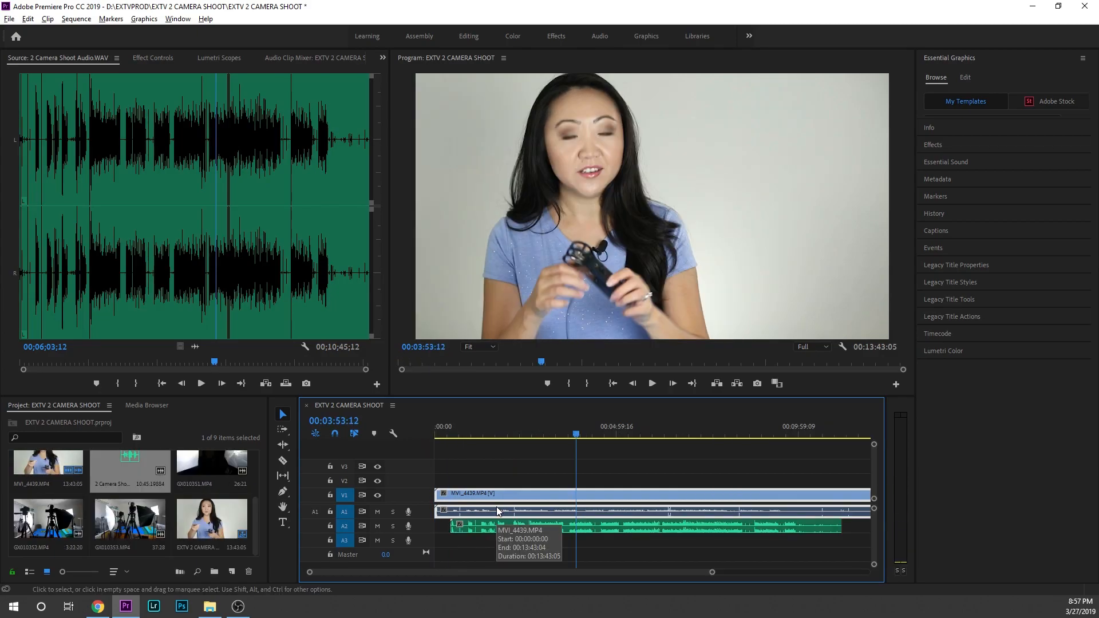
{"action": "mouse_move", "coordinate": [473, 529]}
{"action": "left_mouse_down"}
{"action": "mouse_move", "coordinate": [506, 523]}
{"action": "mouse_move", "coordinate": [477, 526]}
{"action": "mouse_move", "coordinate": [490, 527]}
{"action": "mouse_move", "coordinate": [487, 541]}
{"action": "left_mouse_up"}
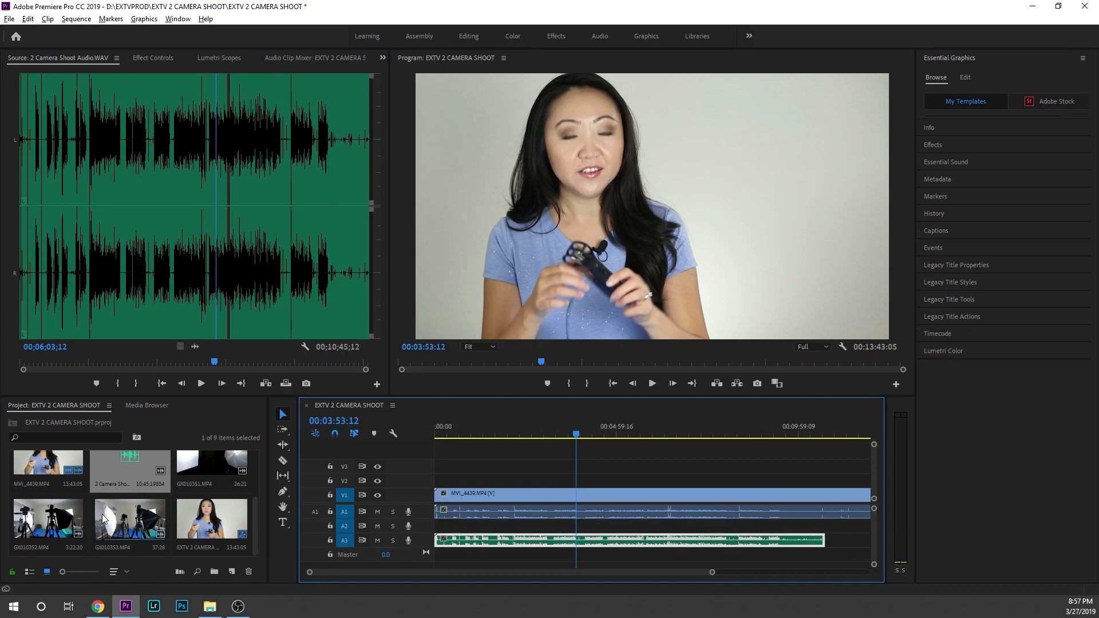
- Add MVI_3396.MOV to the sequence on V1 and A2, beneath MVI_4439.MP4 and starting at the sequence start
{"action": "scroll", "coordinate": [67, 514], "scroll_direction": "up", "scroll_amount": 2}
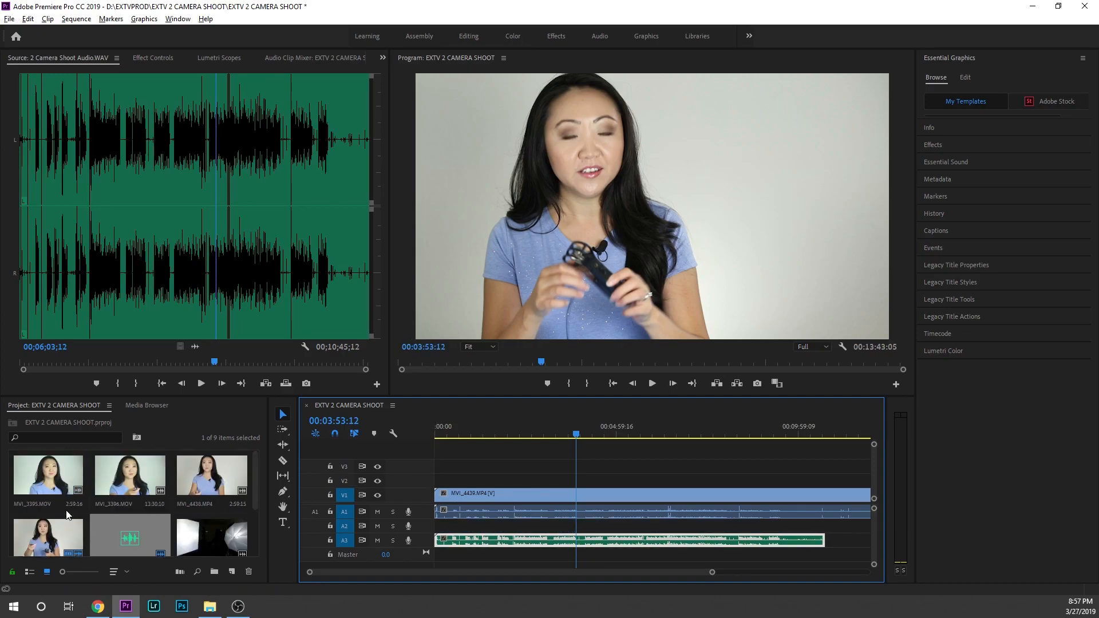
{"action": "left_click_drag", "start_coordinate": [129, 473], "coordinate": [450, 473]}
{"action": "left_click_drag", "start_coordinate": [446, 471], "coordinate": [452, 497]}
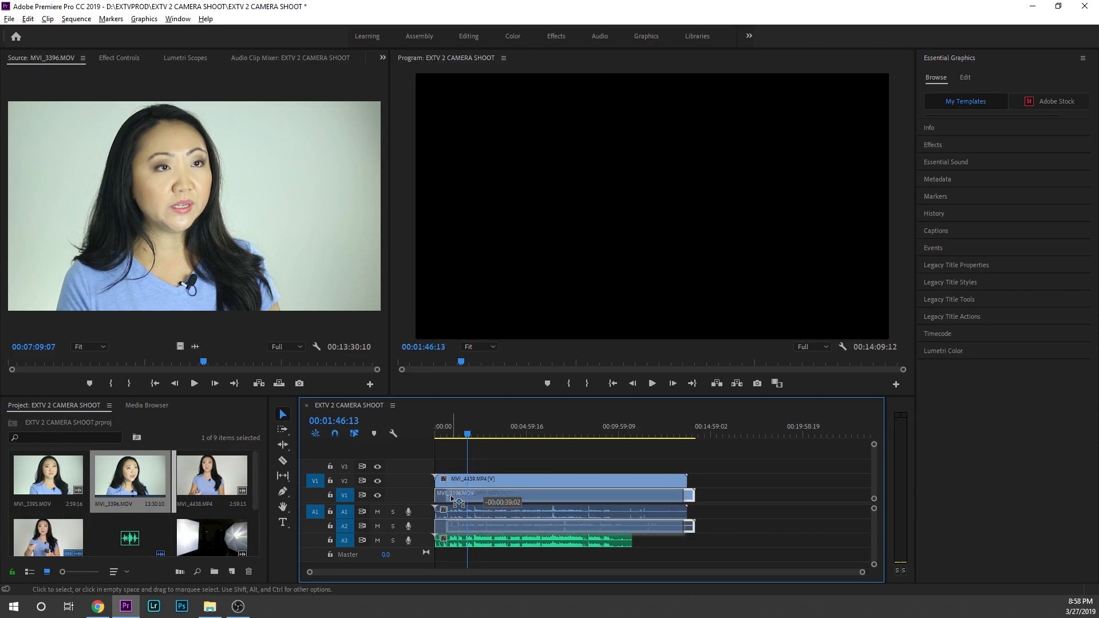
- Shift the external audio clip on A3 to a later time, bringing its clap peaks near those of the two camera clips
{"action": "scroll", "coordinate": [469, 486], "scroll_direction": "up", "scroll_amount": 5}
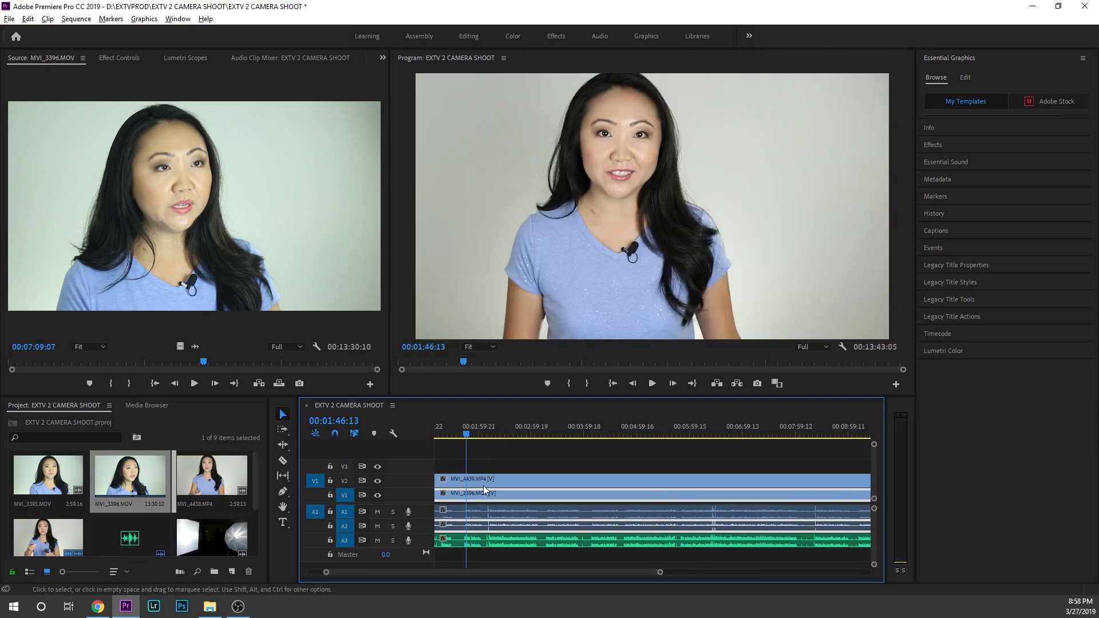
{"action": "scroll", "coordinate": [552, 486], "scroll_direction": "up", "scroll_amount": 2}
{"action": "scroll", "coordinate": [564, 490], "scroll_direction": "up", "scroll_amount": 4}
{"action": "scroll", "coordinate": [581, 486], "scroll_direction": "up", "scroll_amount": 2}
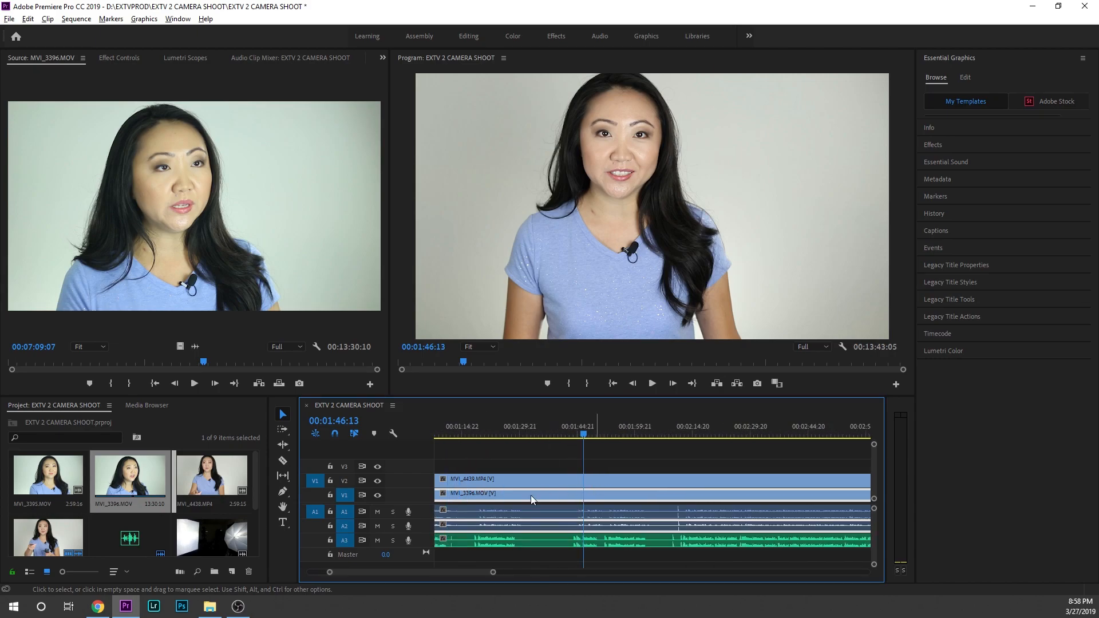
{"action": "scroll", "coordinate": [516, 499], "scroll_direction": "up", "scroll_amount": 5}
{"action": "scroll", "coordinate": [485, 499], "scroll_direction": "up", "scroll_amount": 6}
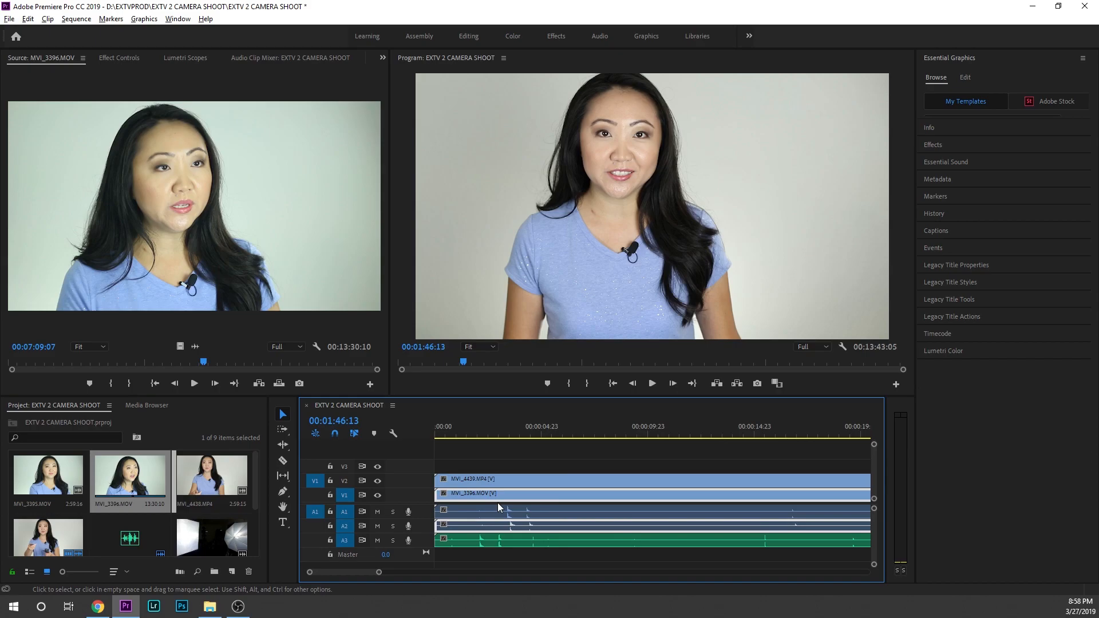
{"action": "scroll", "coordinate": [498, 550], "scroll_direction": "up", "scroll_amount": 3}
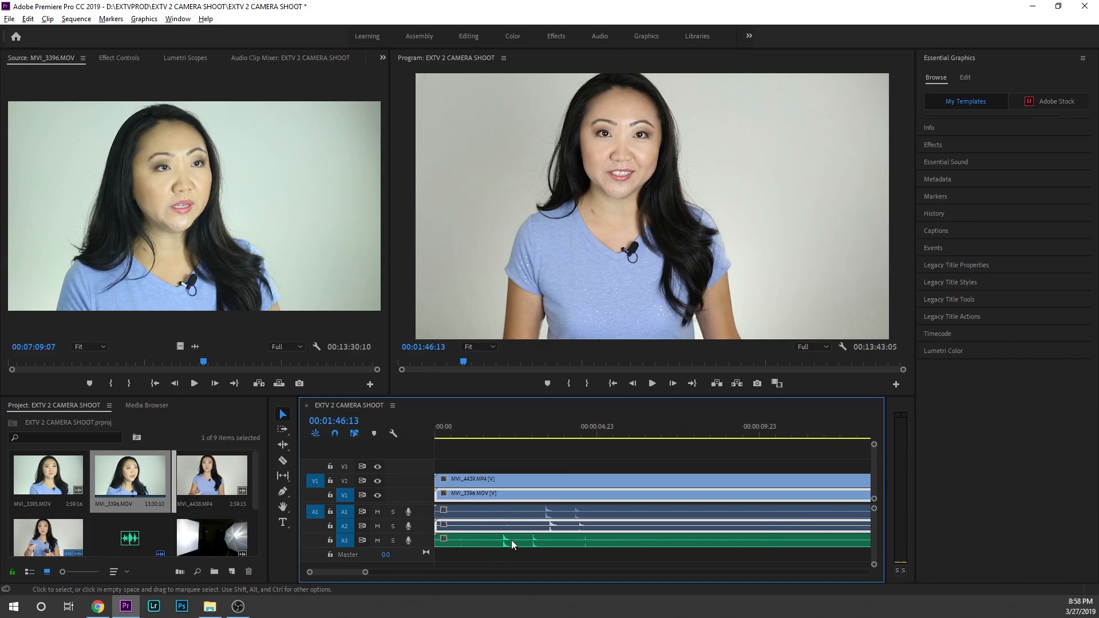
{"action": "left_click_drag", "start_coordinate": [553, 541], "coordinate": [635, 541]}
{"action": "scroll", "coordinate": [572, 531], "scroll_direction": "up", "scroll_amount": 3}
{"action": "scroll", "coordinate": [660, 538], "scroll_direction": "up", "scroll_amount": 2}
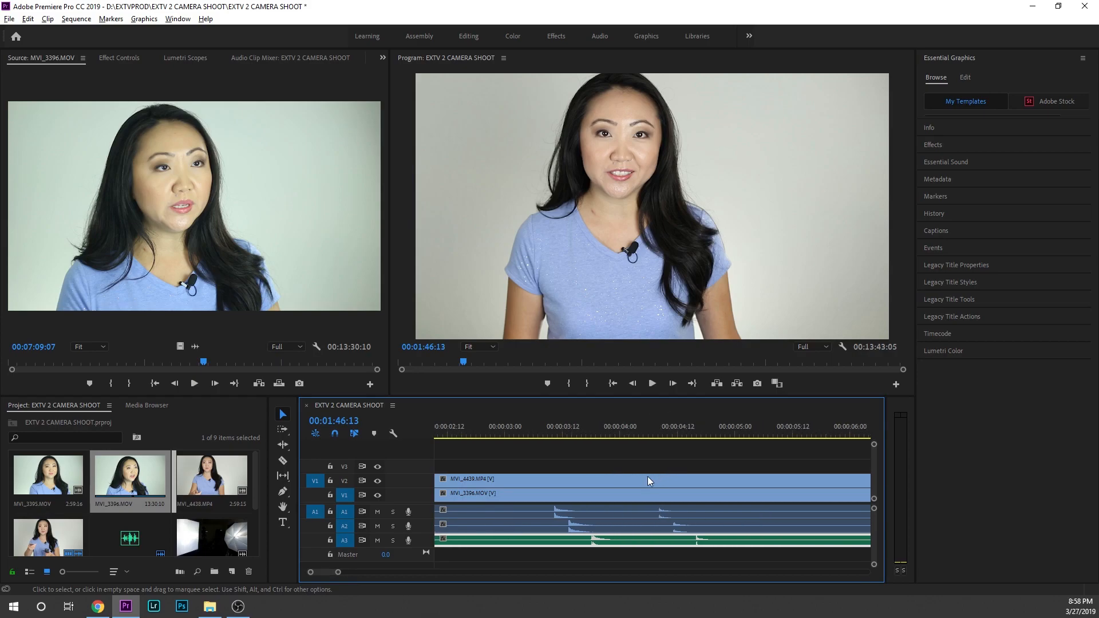
- Place the playhead at 00:00:03:09 just before the first clap and switch the timeline to audio time units
{"action": "left_click", "coordinate": [548, 427]}
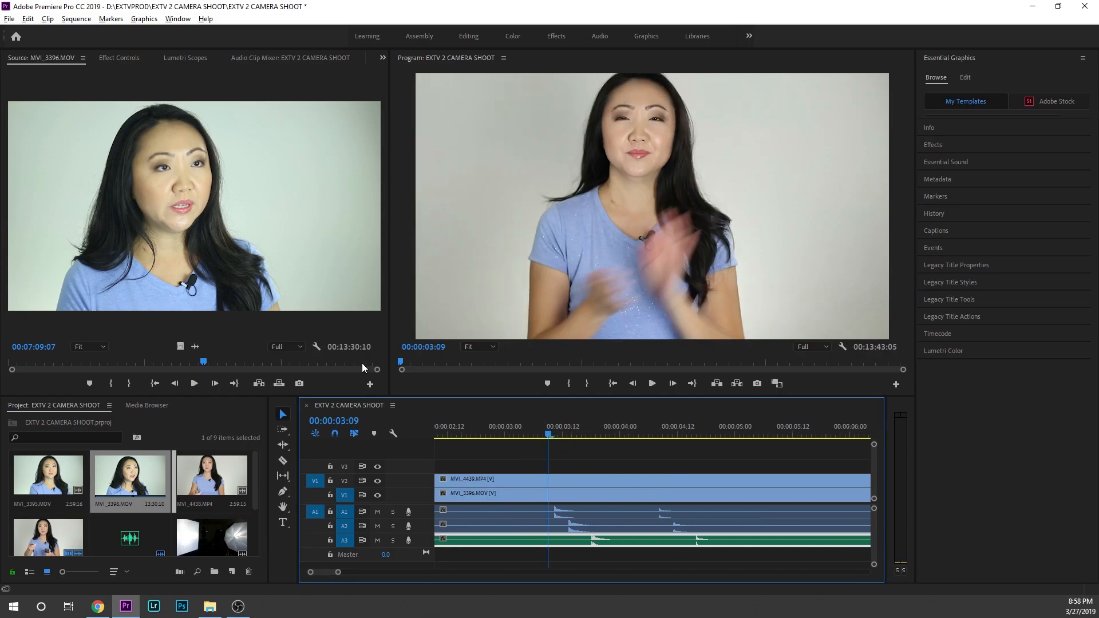
{"action": "left_click", "coordinate": [392, 406]}
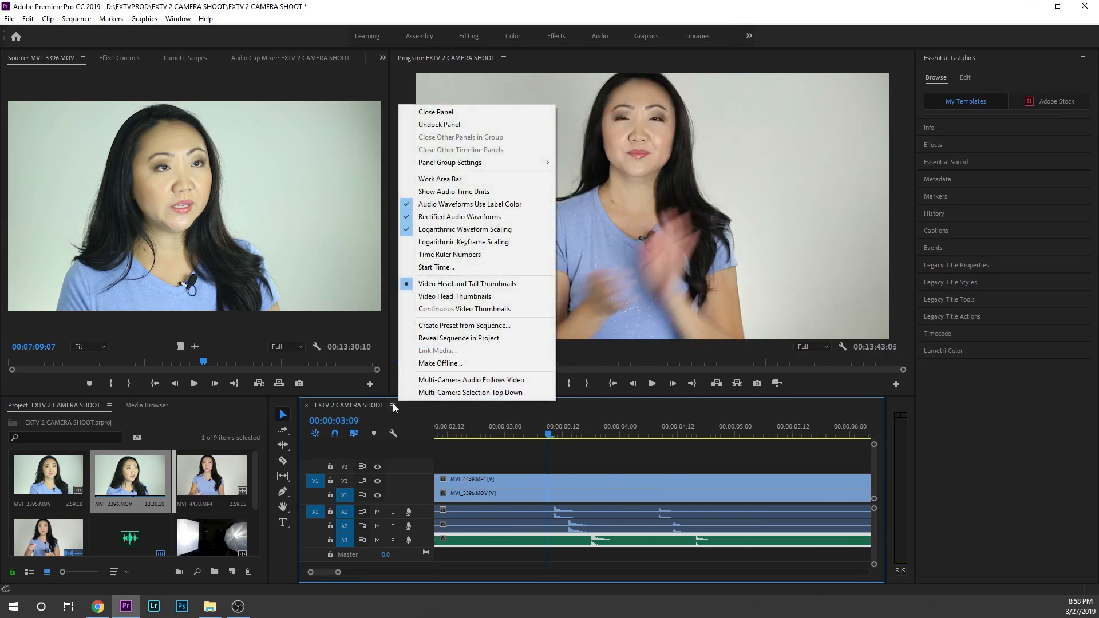
{"action": "left_click", "coordinate": [392, 407]}
{"action": "left_click", "coordinate": [452, 192]}
- Fine-align the first clap peaks of the two camera clips and the external audio on tracks A1 to A3
{"action": "scroll", "coordinate": [571, 522], "scroll_direction": "up", "scroll_amount": 4}
{"action": "scroll", "coordinate": [572, 522], "scroll_direction": "up", "scroll_amount": 2}
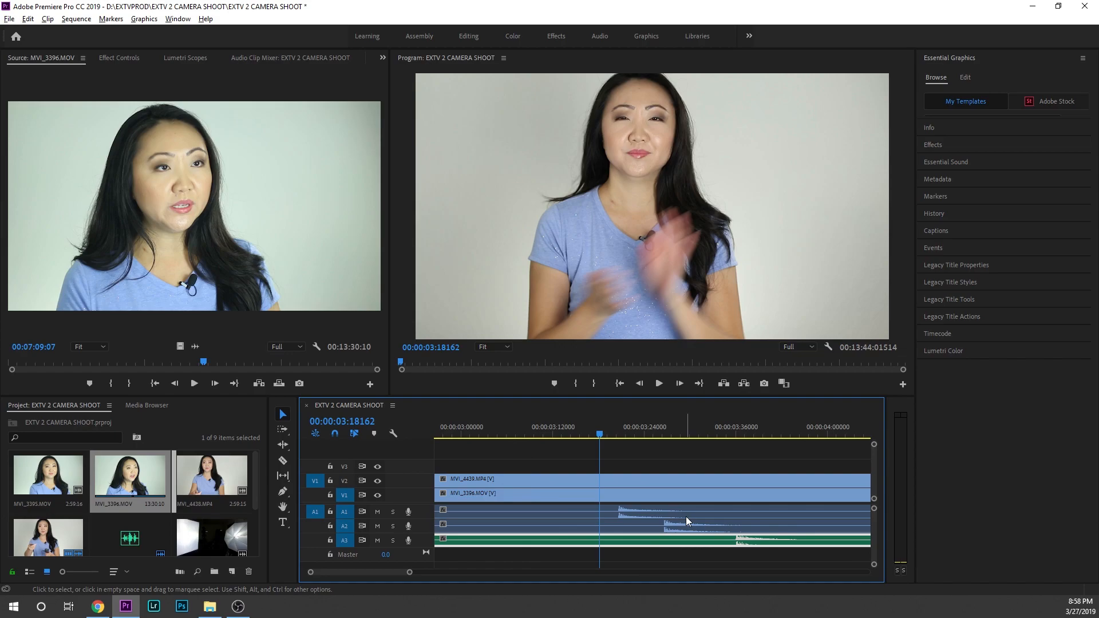
{"action": "scroll", "coordinate": [621, 518], "scroll_direction": "up", "scroll_amount": 3}
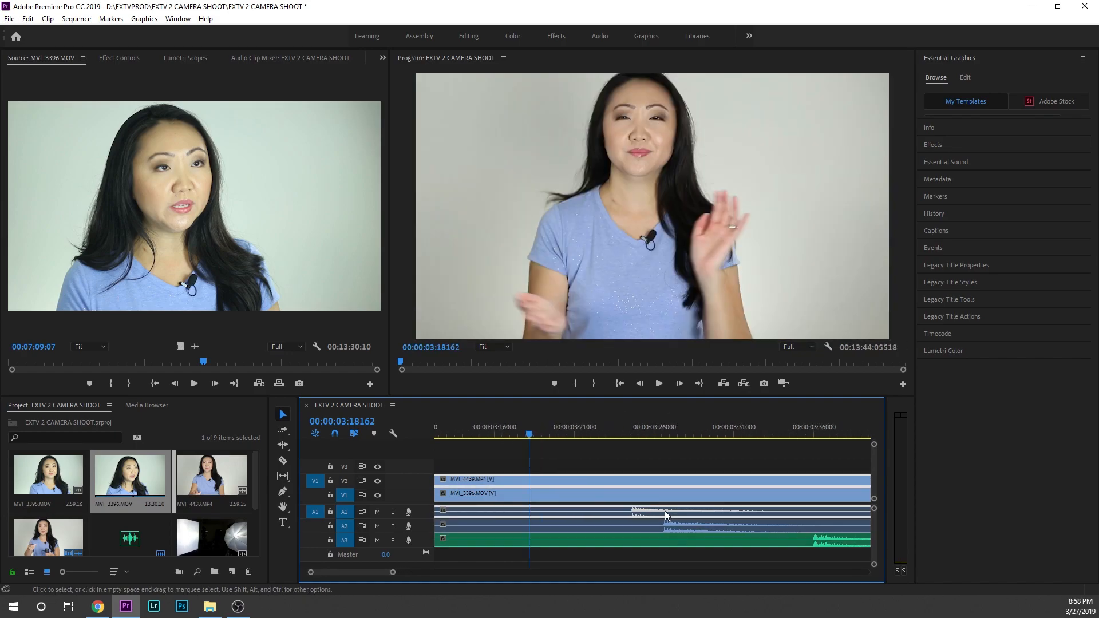
{"action": "scroll", "coordinate": [685, 510], "scroll_direction": "down", "scroll_amount": 2}
{"action": "scroll", "coordinate": [685, 545], "scroll_direction": "up", "scroll_amount": 2}
{"action": "mouse_move", "coordinate": [648, 541]}
{"action": "left_mouse_down"}
{"action": "mouse_move", "coordinate": [675, 541]}
{"action": "mouse_move", "coordinate": [629, 542]}
{"action": "left_mouse_up"}
{"action": "scroll", "coordinate": [673, 541], "scroll_direction": "up", "scroll_amount": 2}
{"action": "scroll", "coordinate": [650, 541], "scroll_direction": "down", "scroll_amount": 10}
{"action": "scroll", "coordinate": [657, 540], "scroll_direction": "down", "scroll_amount": 10}
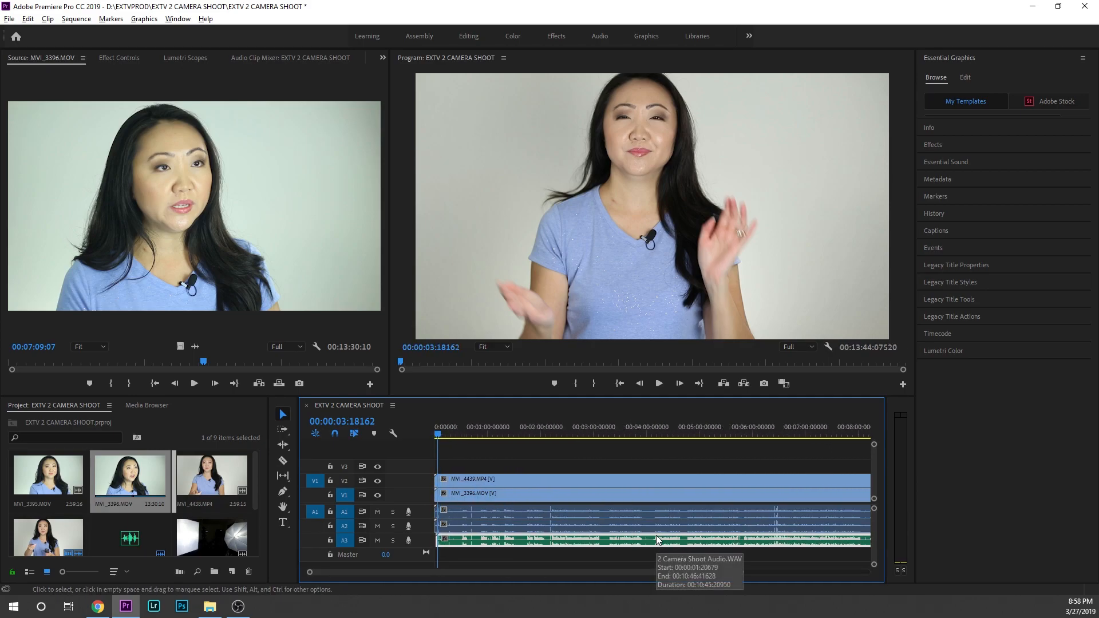
{"action": "scroll", "coordinate": [629, 541], "scroll_direction": "down", "scroll_amount": 3}
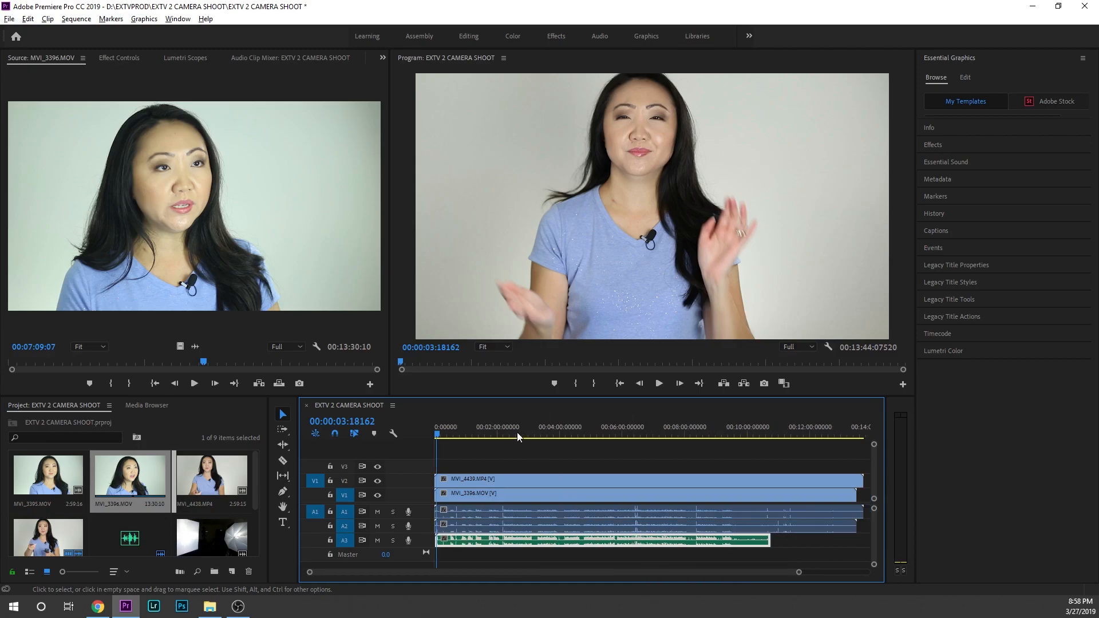
- Move the playhead to around 00:04:53 in the synced sequence and save the project
{"action": "left_click", "coordinate": [586, 432]}
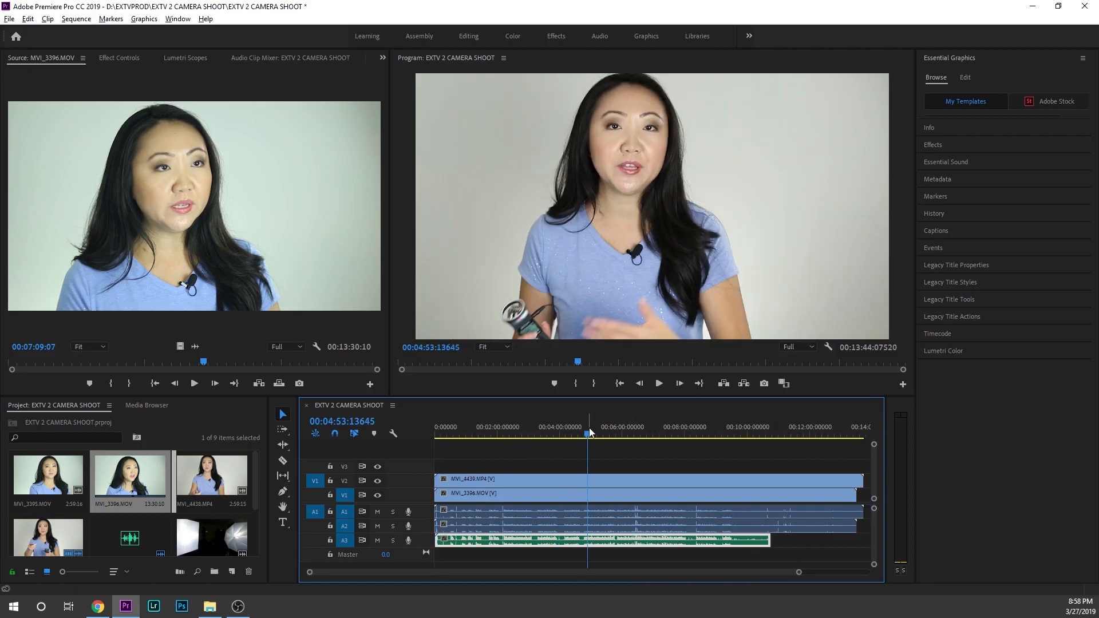
{"action": "key", "text": "ctrl+s"}
{"action": "left_click", "coordinate": [587, 433]}
{"action": "left_click_drag", "start_coordinate": [588, 436], "coordinate": [591, 436]}
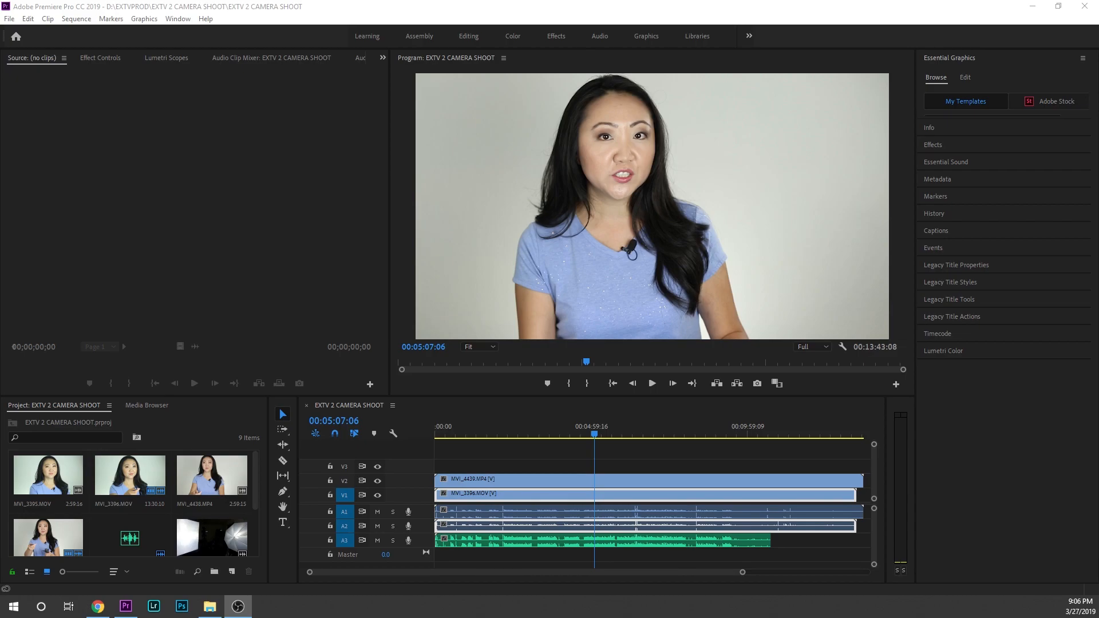
- Cut all clips at 00:00:28:03, just before the talk begins, and delete the portions before the cut
{"action": "left_click", "coordinate": [494, 551]}
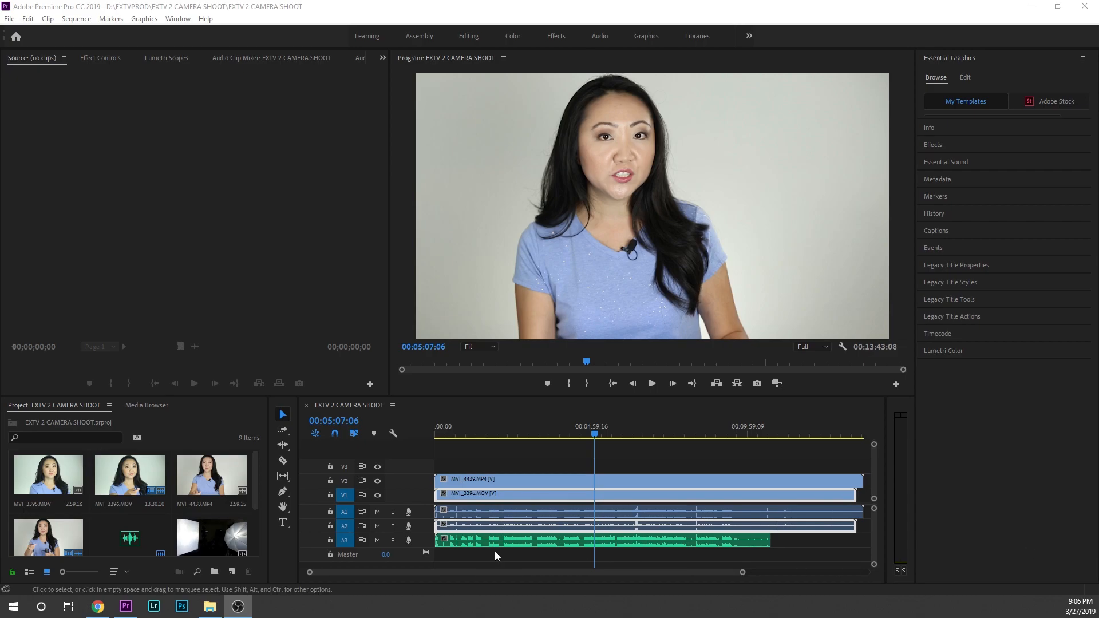
{"action": "scroll", "coordinate": [493, 458], "scroll_direction": "down", "scroll_amount": 2}
{"action": "left_click", "coordinate": [447, 437]}
{"action": "scroll", "coordinate": [447, 438], "scroll_direction": "up", "scroll_amount": 7}
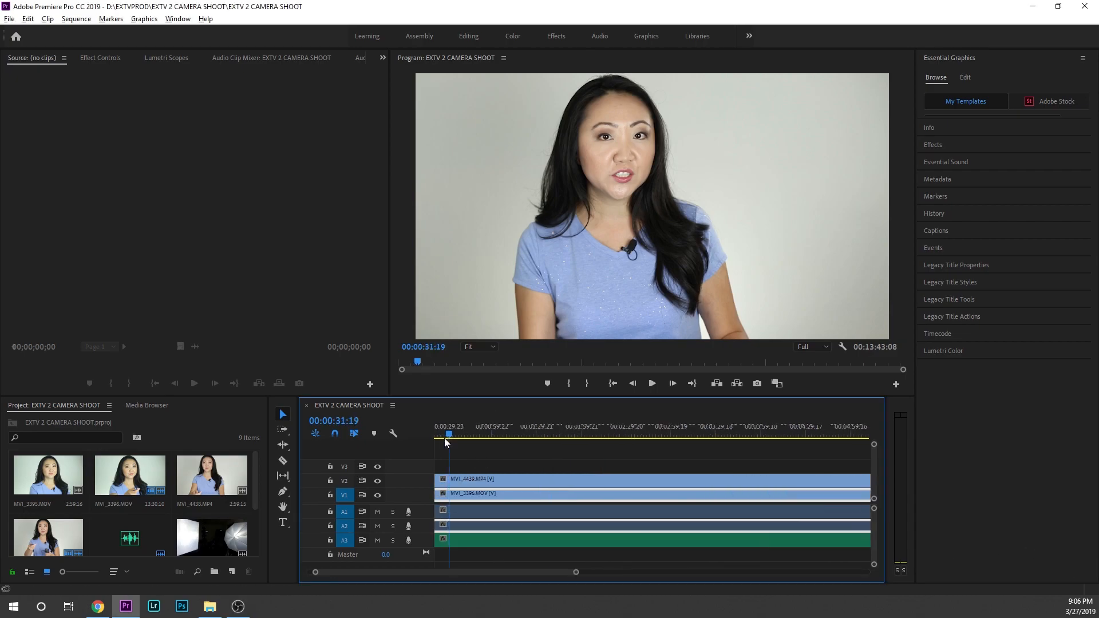
{"action": "left_click", "coordinate": [549, 436]}
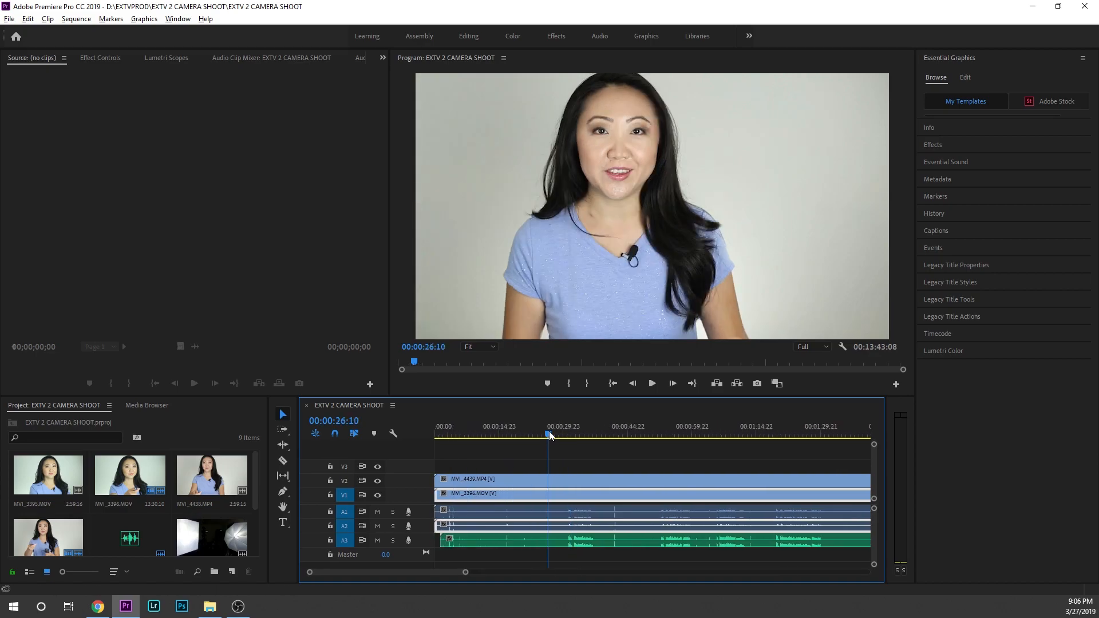
{"action": "left_click_drag", "start_coordinate": [525, 457], "coordinate": [571, 558]}
{"action": "key", "text": "ctrl+k"}
{"action": "left_click_drag", "start_coordinate": [452, 460], "coordinate": [512, 560]}
{"action": "key", "text": "Delete"}
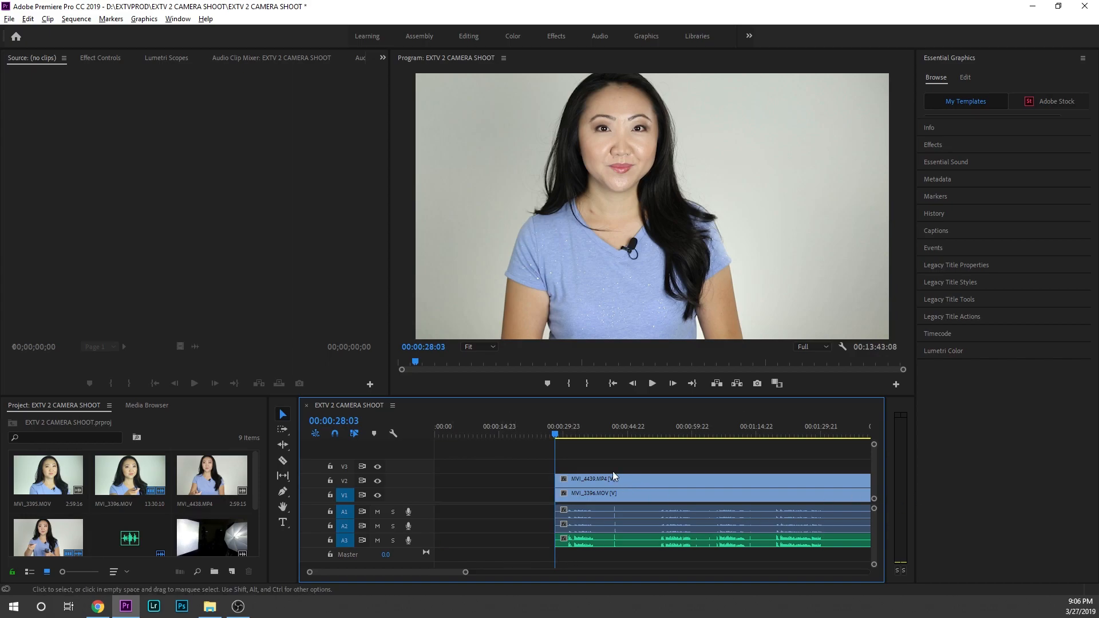
- Move all the trimmed clips together to the start of the sequence and play back a passage from 00:01:54:20
{"action": "key", "text": "minus"}
{"action": "key", "text": "minus"}
{"action": "left_click_drag", "start_coordinate": [493, 456], "coordinate": [514, 518]}
{"action": "key", "text": "equal"}
{"action": "left_click_drag", "start_coordinate": [514, 477], "coordinate": [486, 479]}
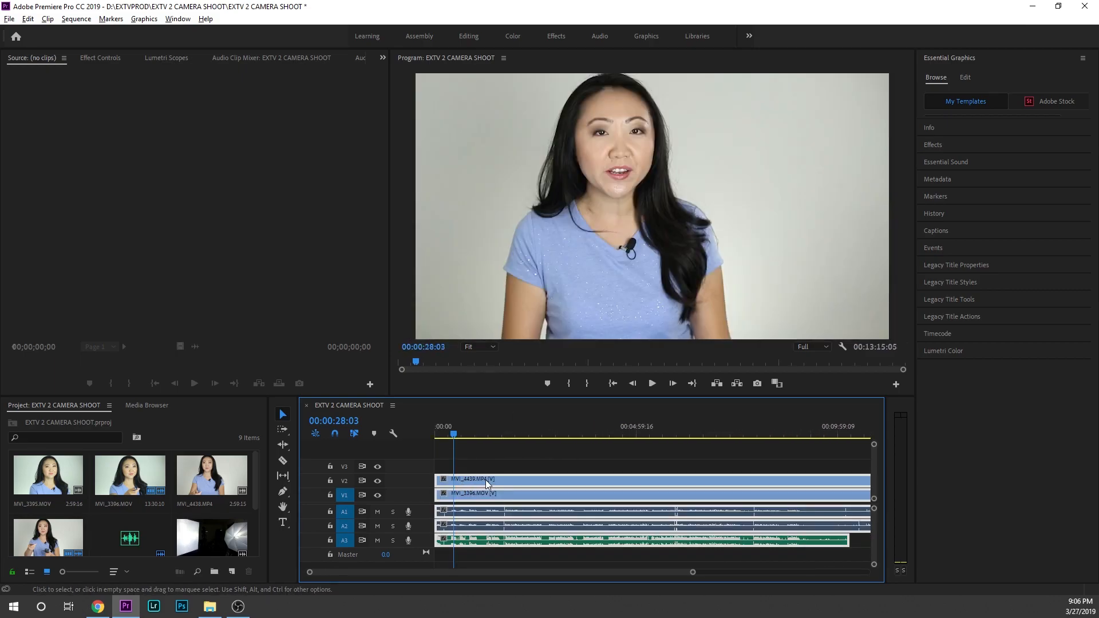
{"action": "left_click_drag", "start_coordinate": [467, 435], "coordinate": [511, 435]}
{"action": "left_click", "coordinate": [505, 456]}
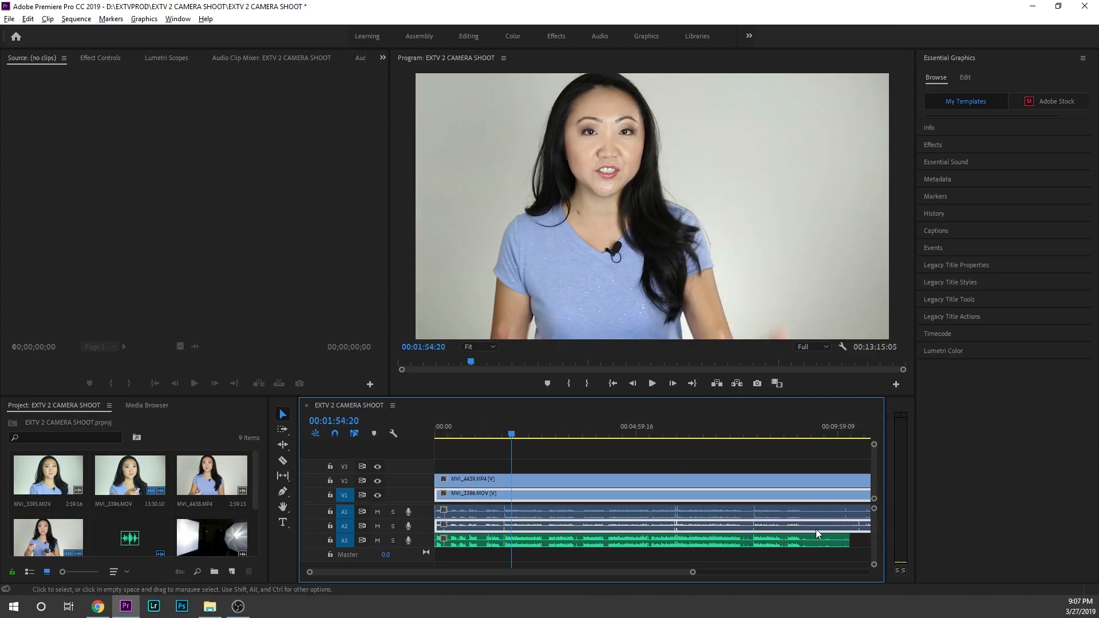
{"action": "key", "text": "space"}
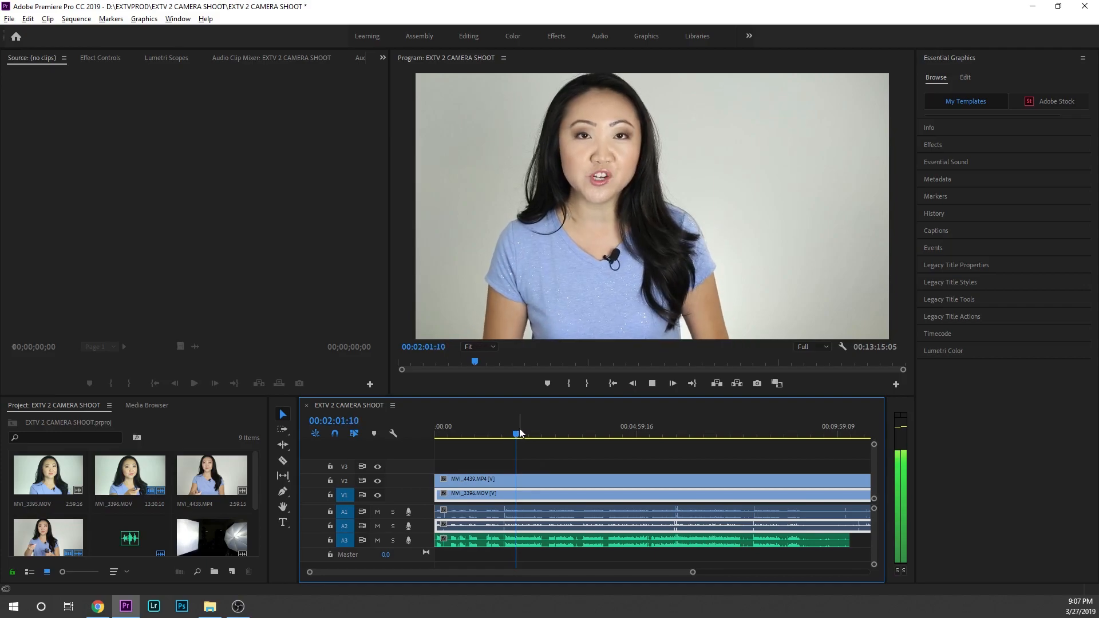
{"action": "key", "text": "space"}
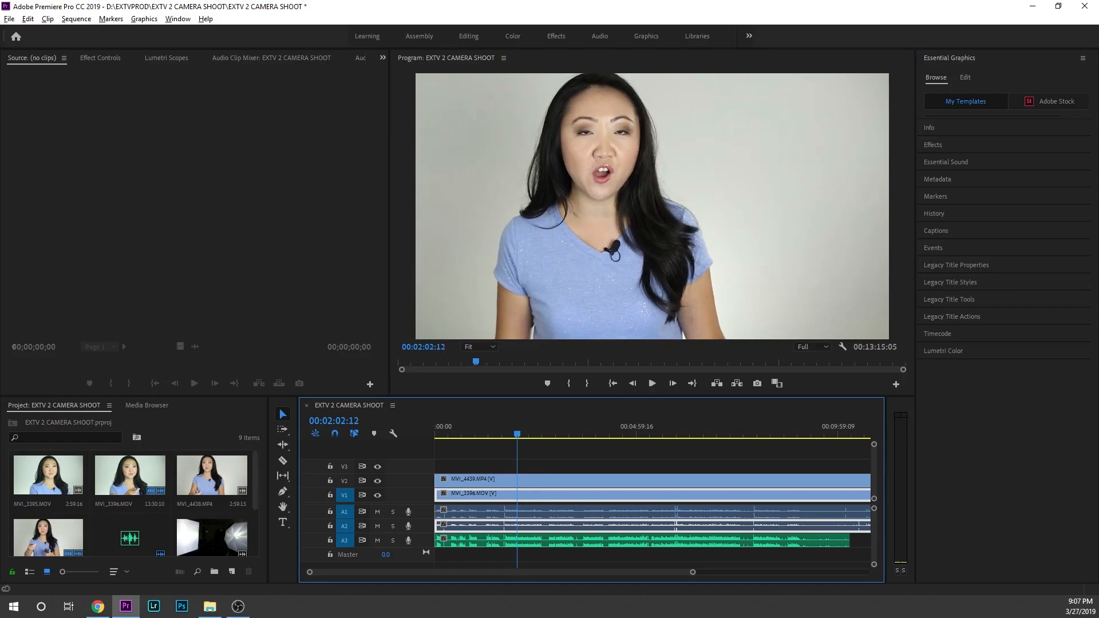
- Cut all clips at 00:09:10:18 and delete everything after the cut
{"action": "scroll", "coordinate": [591, 462], "scroll_direction": "down", "scroll_amount": 3}
{"action": "left_click", "coordinate": [690, 435]}
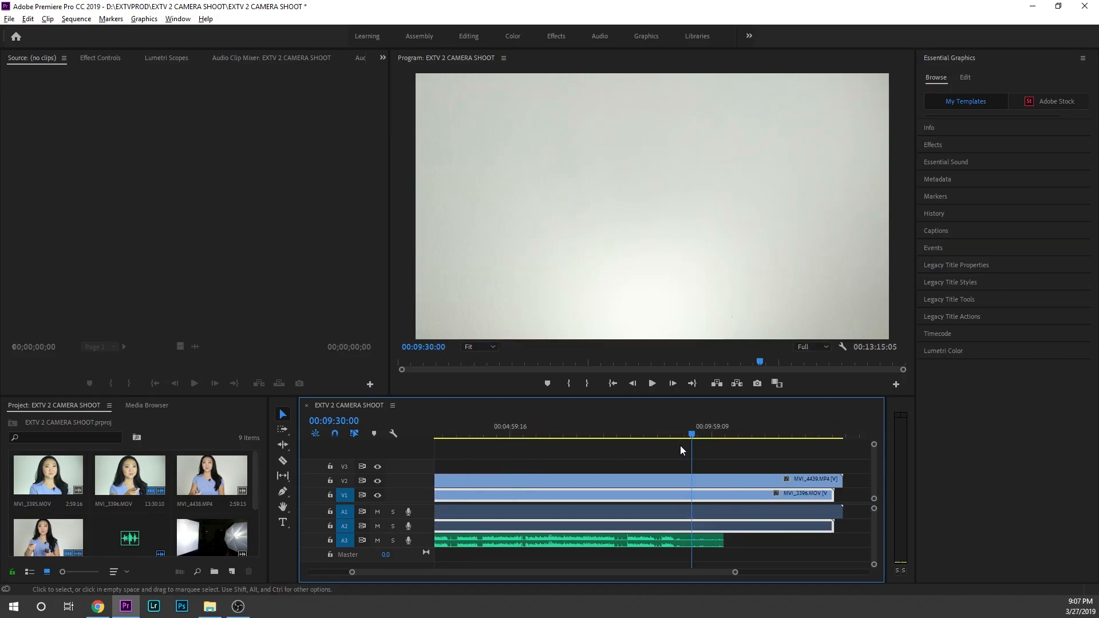
{"action": "scroll", "coordinate": [680, 445], "scroll_direction": "up", "scroll_amount": 3}
{"action": "left_click_drag", "start_coordinate": [668, 433], "coordinate": [717, 552]}
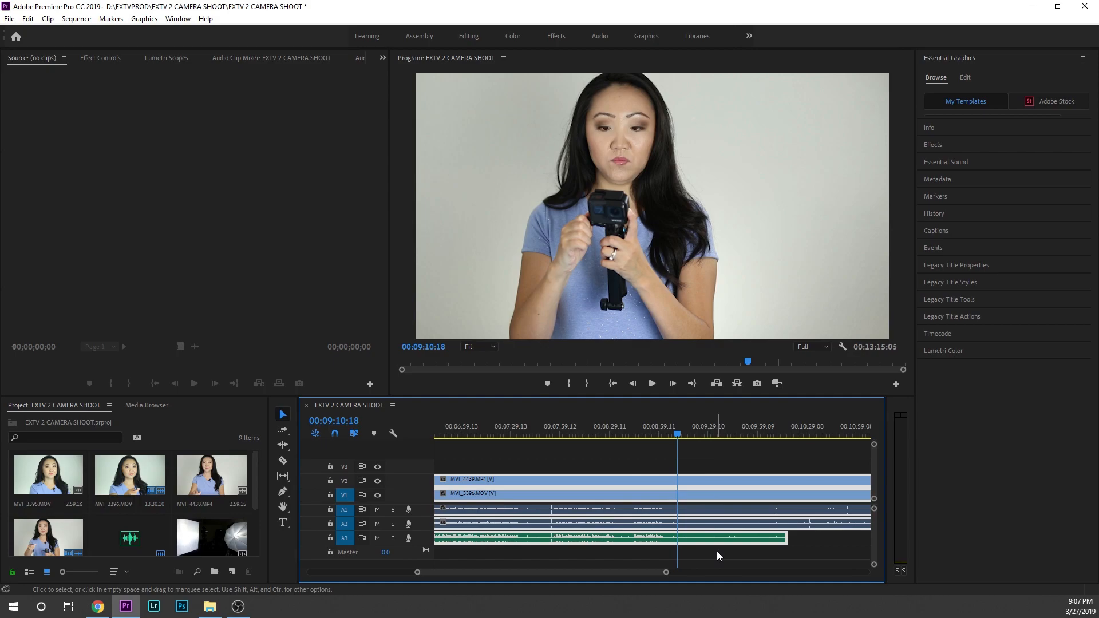
{"action": "key", "text": "ctrl+k"}
{"action": "key", "text": "minus"}
{"action": "left_click_drag", "start_coordinate": [739, 460], "coordinate": [770, 551]}
{"action": "key", "text": "Delete"}
{"action": "key", "text": "minus"}
{"action": "key", "text": "minus"}
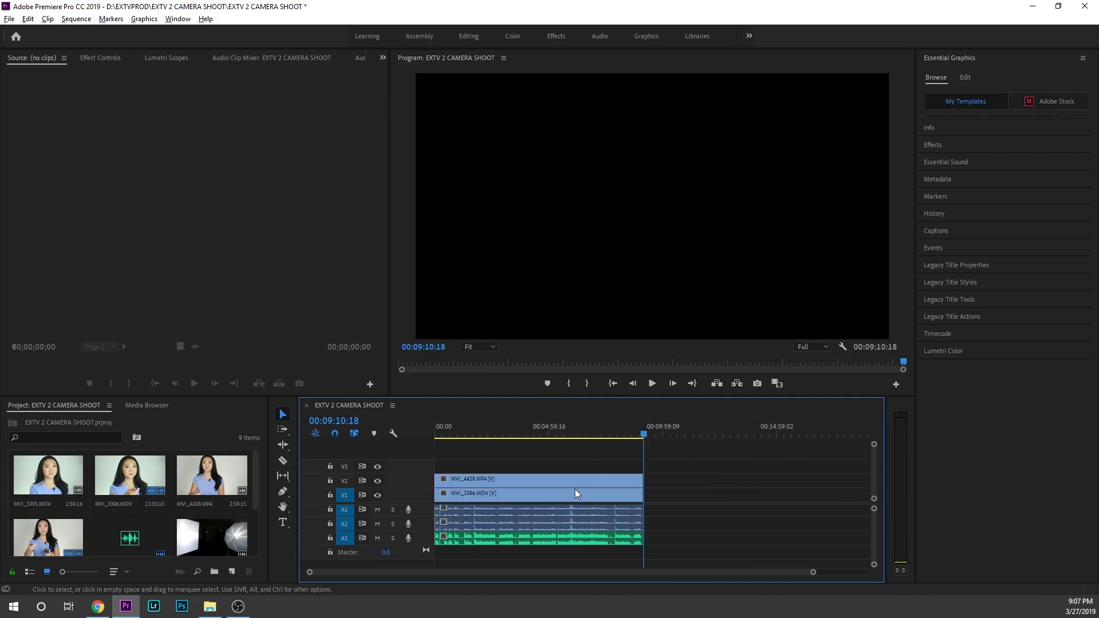
- Select both camera clips with their audio and unlink the video from the audio
{"action": "left_click_drag", "start_coordinate": [495, 438], "coordinate": [500, 428]}
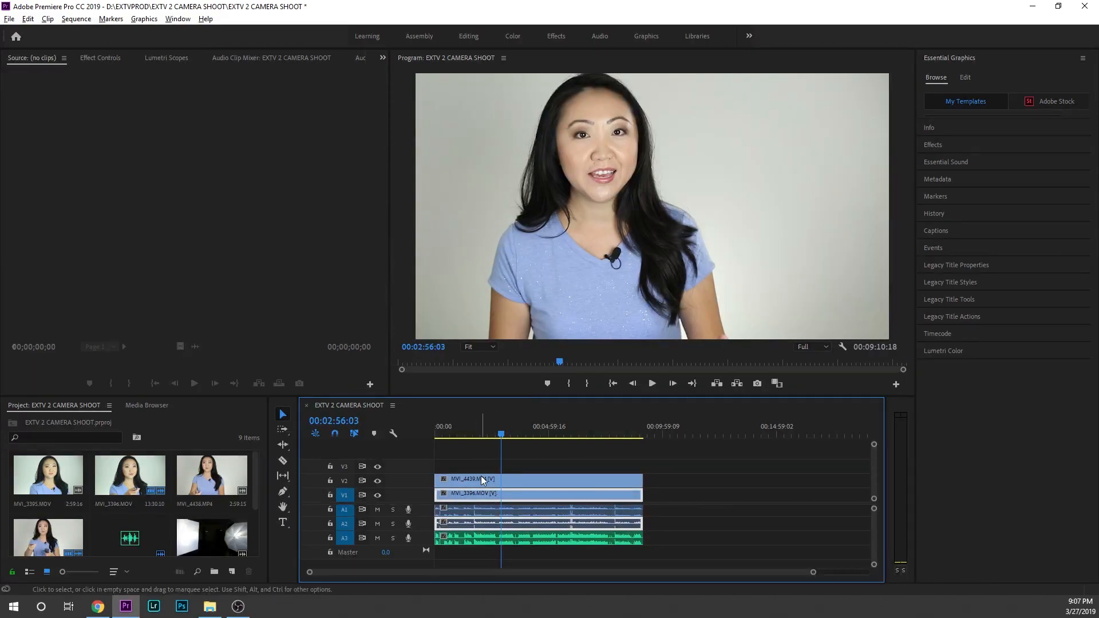
{"action": "left_click_drag", "start_coordinate": [479, 452], "coordinate": [589, 525]}
{"action": "right_click", "coordinate": [558, 510]}
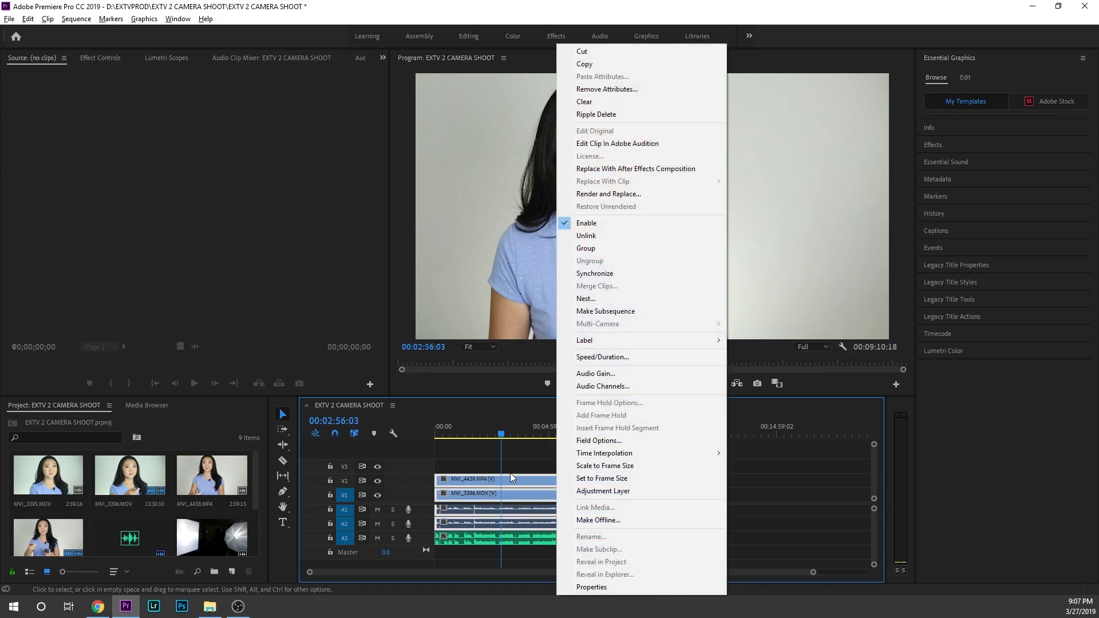
{"action": "left_click", "coordinate": [471, 459]}
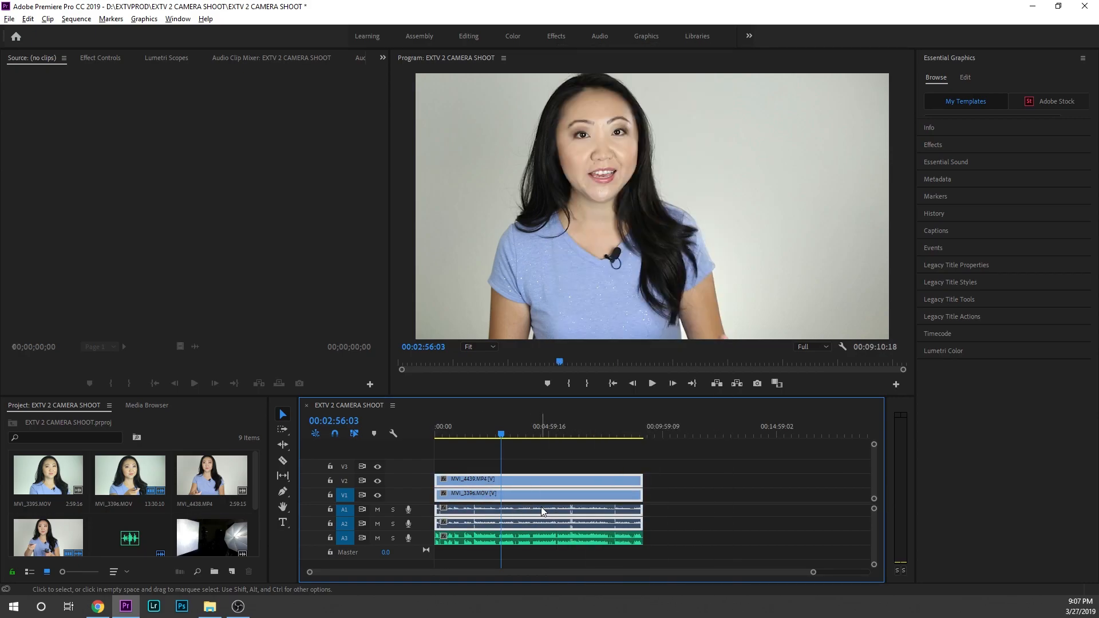
{"action": "right_click", "coordinate": [542, 512]}
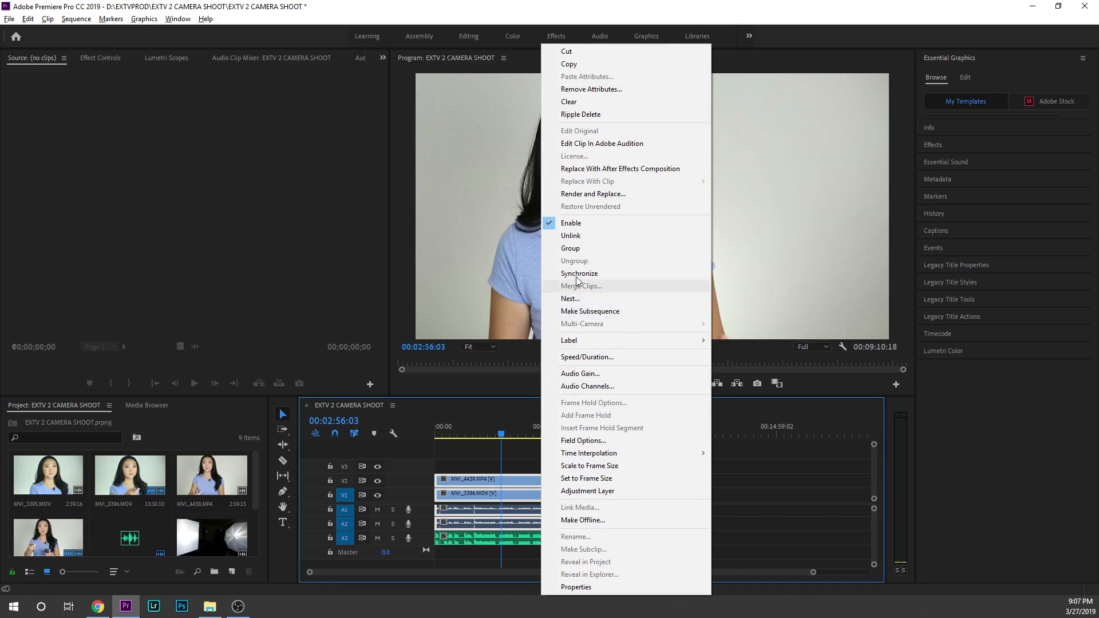
{"action": "left_click", "coordinate": [601, 236]}
- Delete both cameras' audio, place the external audio on track A1, and save the project
{"action": "left_click_drag", "start_coordinate": [661, 527], "coordinate": [521, 511]}
{"action": "left_click", "coordinate": [478, 431]}
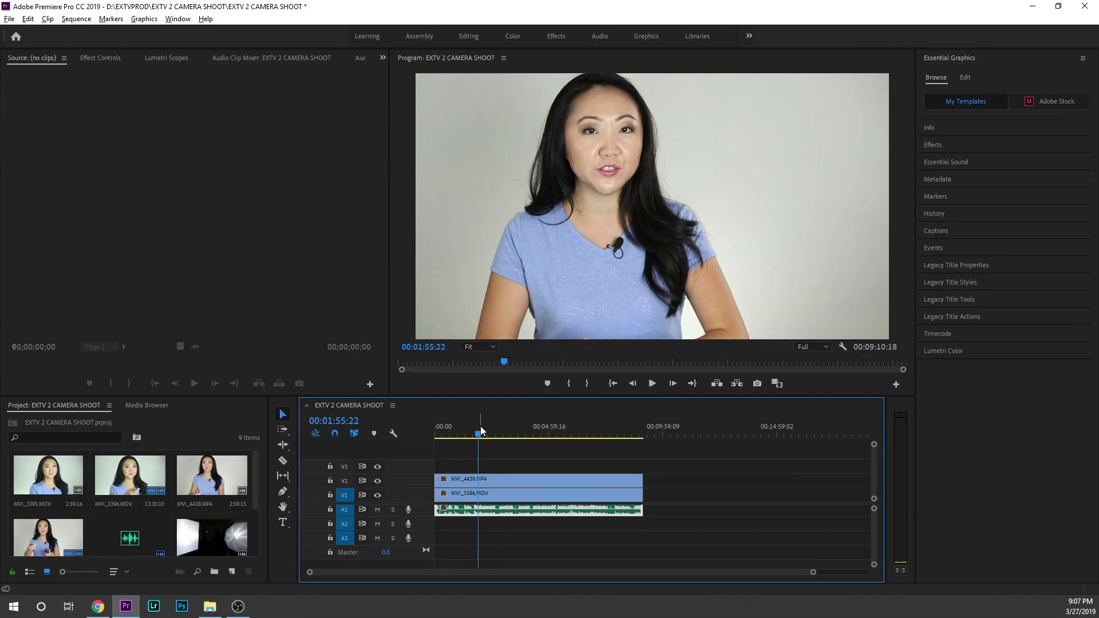
{"action": "key", "text": "ctrl+s"}
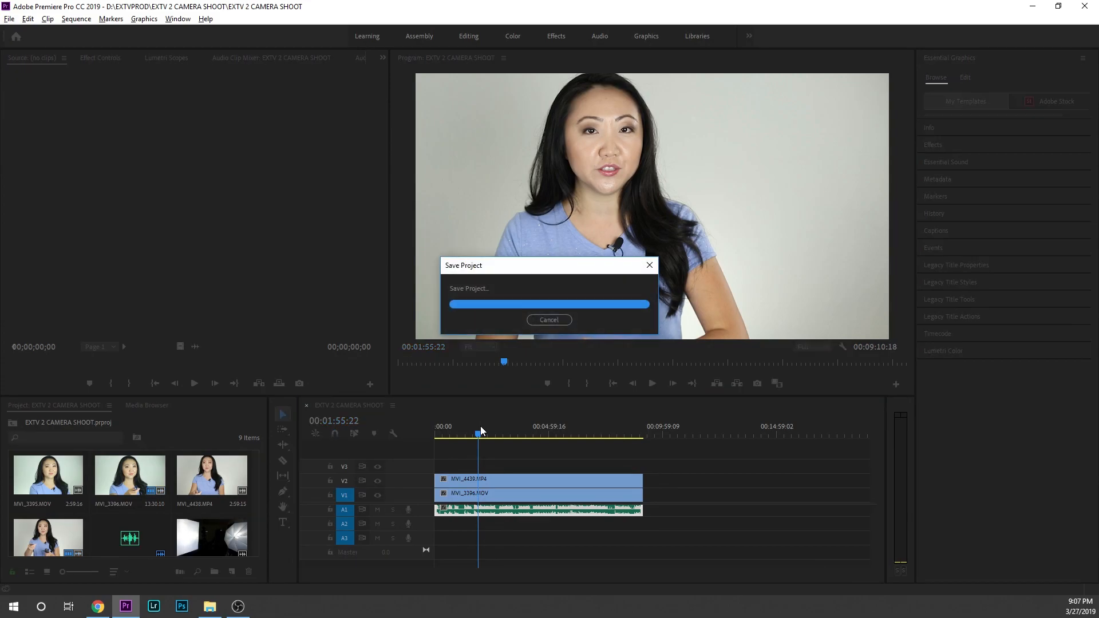
- Play back passages at 00:03:52 and from about 00:02:59, hiding and showing track V2 to compare the two cameras
{"action": "left_click_drag", "start_coordinate": [481, 427], "coordinate": [570, 430]}
{"action": "key", "text": "space"}
{"action": "scroll", "coordinate": [489, 434], "scroll_direction": "up", "scroll_amount": 3}
{"action": "key", "text": "space"}
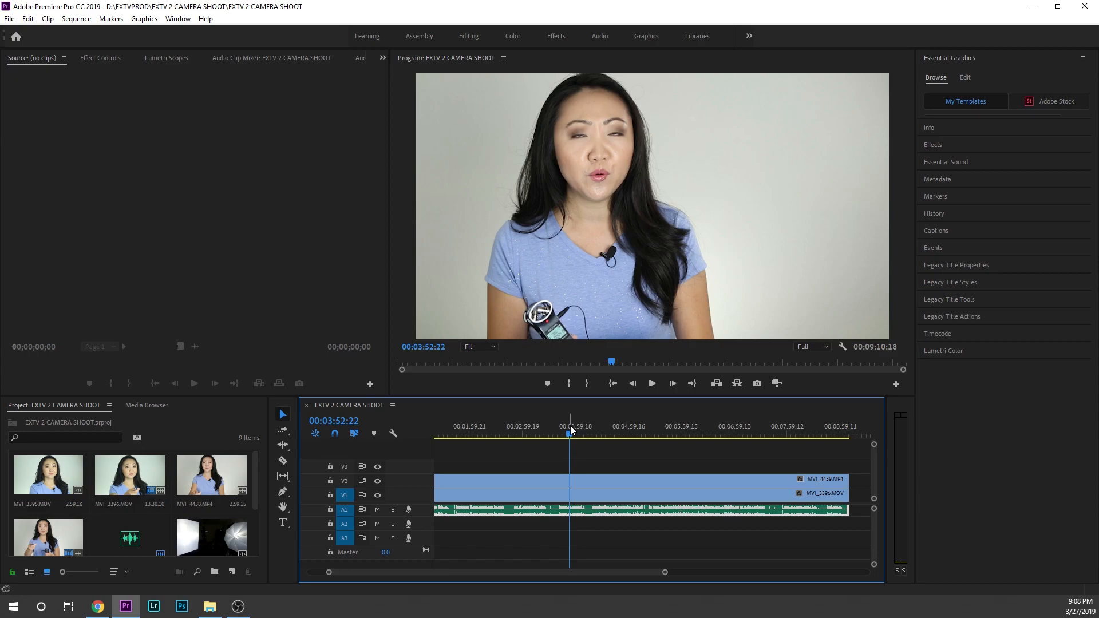
{"action": "left_click", "coordinate": [522, 431]}
{"action": "key", "text": "space"}
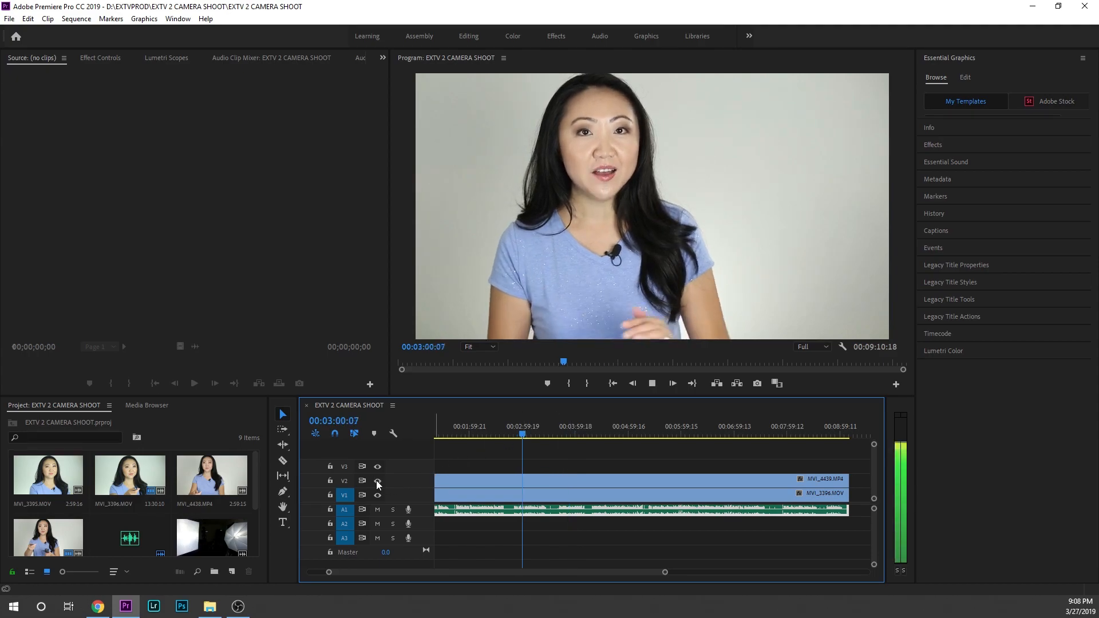
{"action": "left_click", "coordinate": [378, 482]}
{"action": "left_click", "coordinate": [377, 481]}
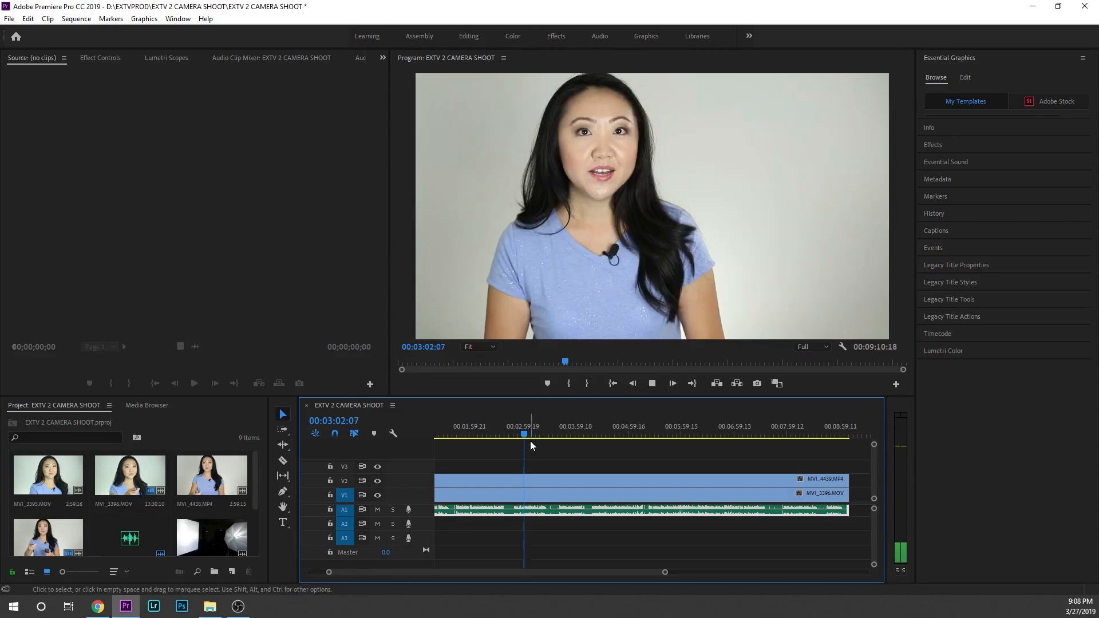
{"action": "left_click", "coordinate": [531, 435]}
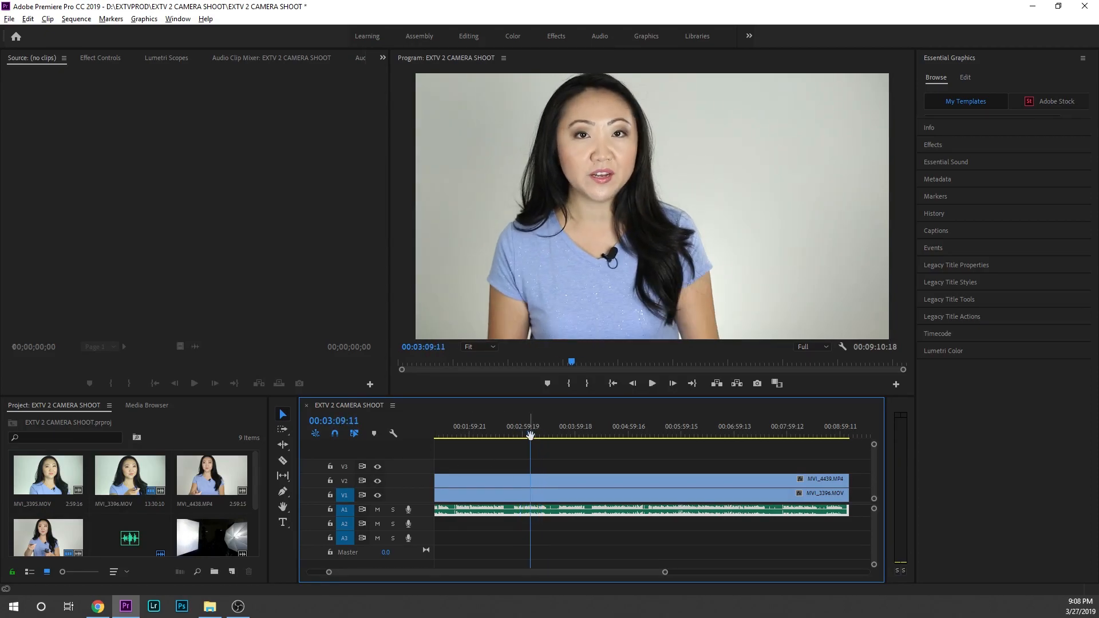
- Cut the V2 clip at 00:03:10:07 and trim back the start of its second part, opening a gap of about 15 seconds
{"action": "scroll", "coordinate": [530, 435], "scroll_direction": "up", "scroll_amount": 3}
{"action": "mouse_move", "coordinate": [531, 434]}
{"action": "left_mouse_down"}
{"action": "mouse_move", "coordinate": [508, 428]}
{"action": "mouse_move", "coordinate": [534, 435]}
{"action": "left_mouse_up"}
{"action": "left_click", "coordinate": [377, 481]}
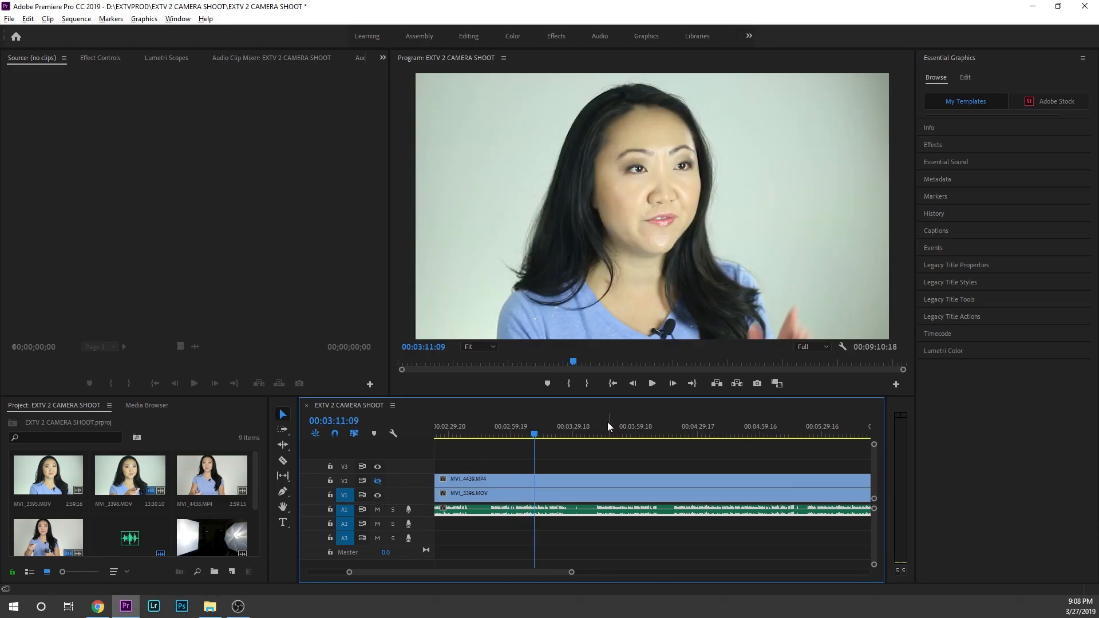
{"action": "left_click", "coordinate": [536, 432]}
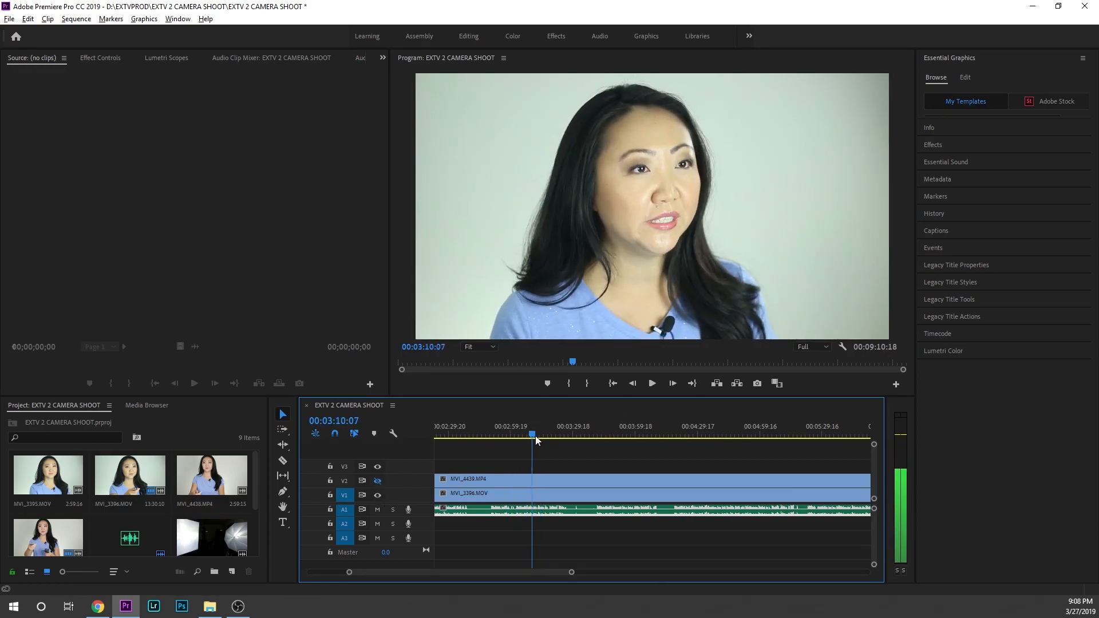
{"action": "left_click", "coordinate": [531, 481]}
{"action": "key", "text": "ctrl+k"}
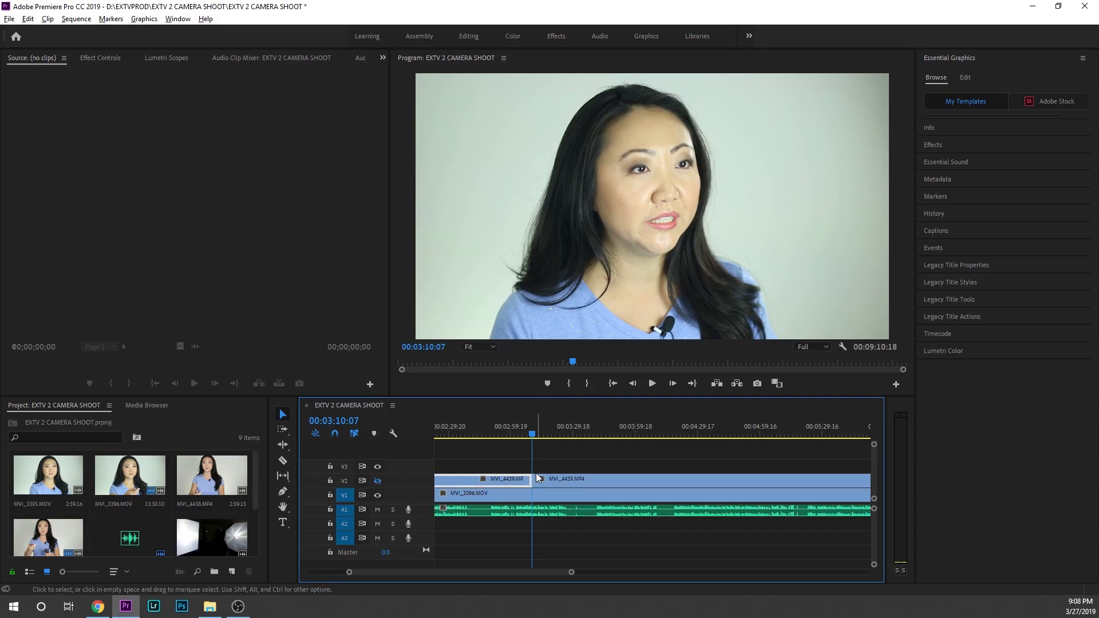
{"action": "left_click_drag", "start_coordinate": [534, 480], "coordinate": [565, 480]}
{"action": "left_click", "coordinate": [378, 480]}
- Play back the camera change from shortly before the cut at 00:03:10:07 to review the gap on V2
{"action": "left_click", "coordinate": [518, 436]}
{"action": "left_click_drag", "start_coordinate": [518, 436], "coordinate": [496, 435]}
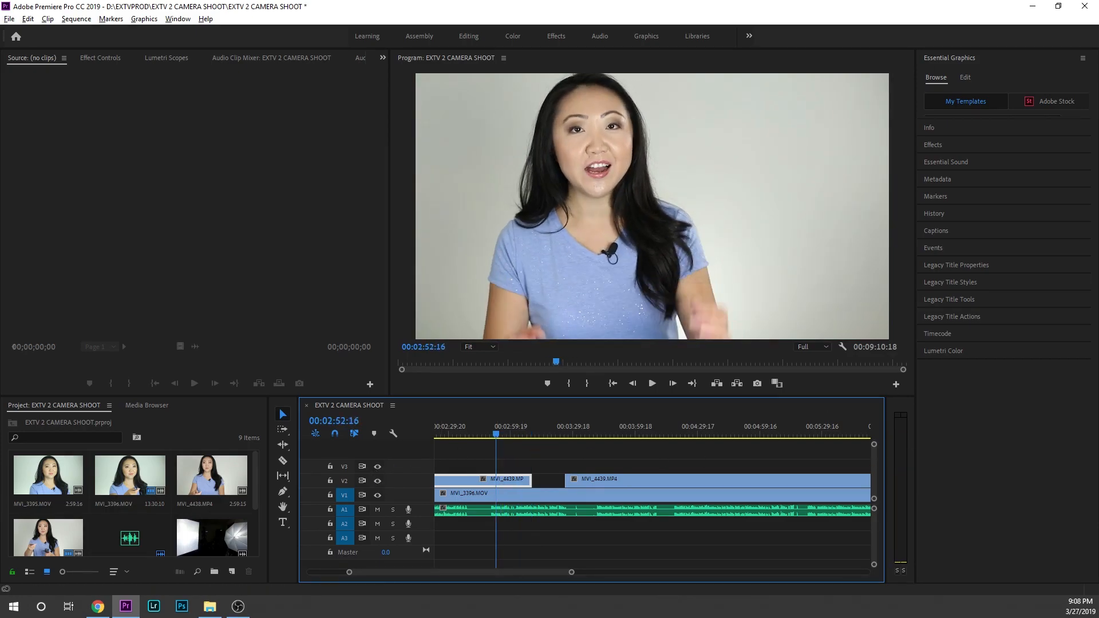
{"action": "key", "text": "alt+Tab"}
{"action": "left_click_drag", "start_coordinate": [510, 435], "coordinate": [520, 436]}
{"action": "key", "text": "alt+Tab"}
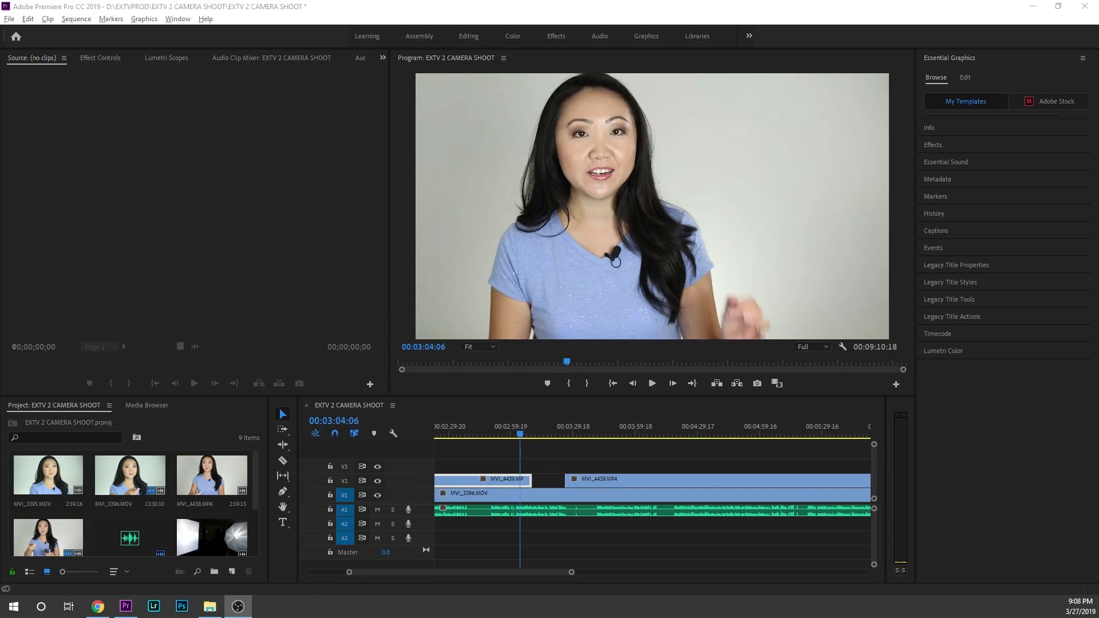
{"action": "left_click", "coordinate": [523, 436]}
{"action": "key", "text": "space"}
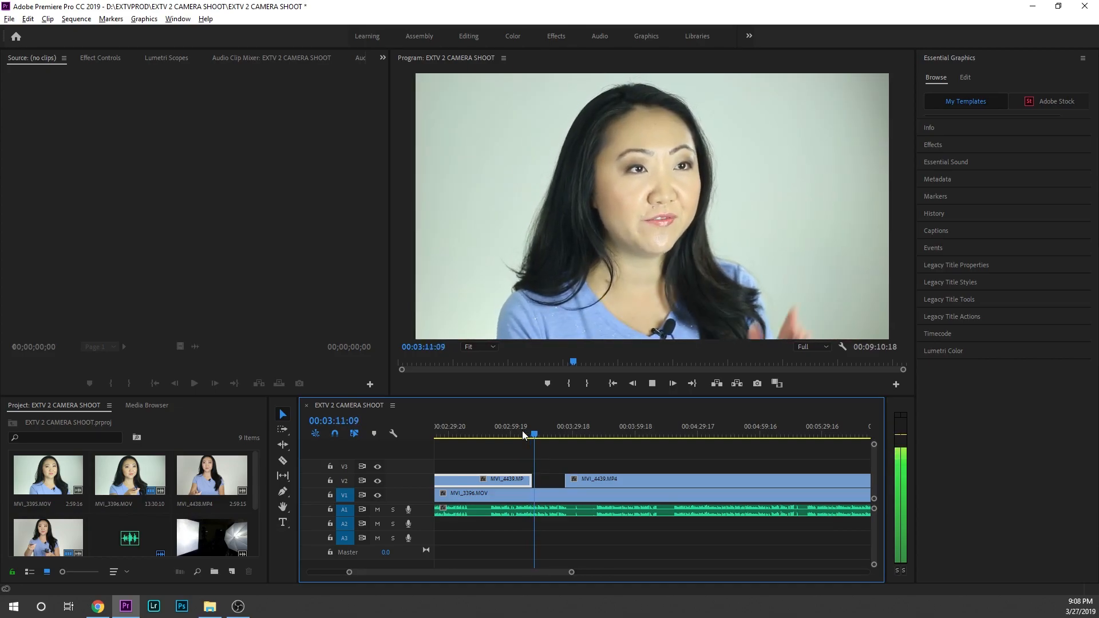
{"action": "left_click", "coordinate": [526, 433]}
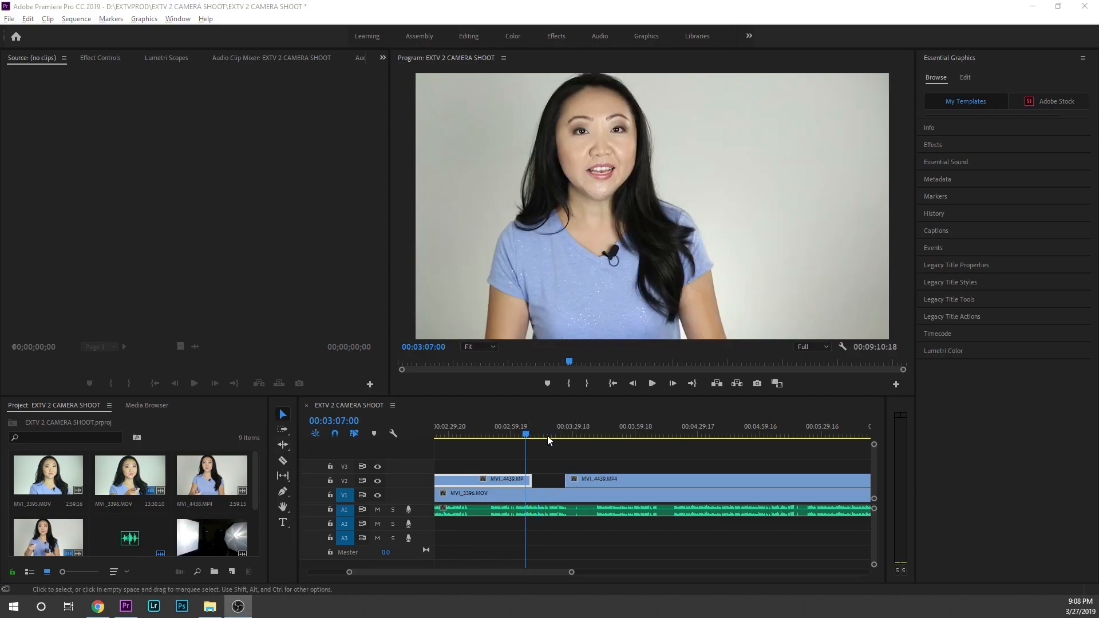
- Extend the second V2 part's start back to about 00:03:14 to shorten the gap, and play back from 00:03:08:15
{"action": "left_click_drag", "start_coordinate": [566, 479], "coordinate": [544, 477]}
{"action": "left_click", "coordinate": [527, 433]}
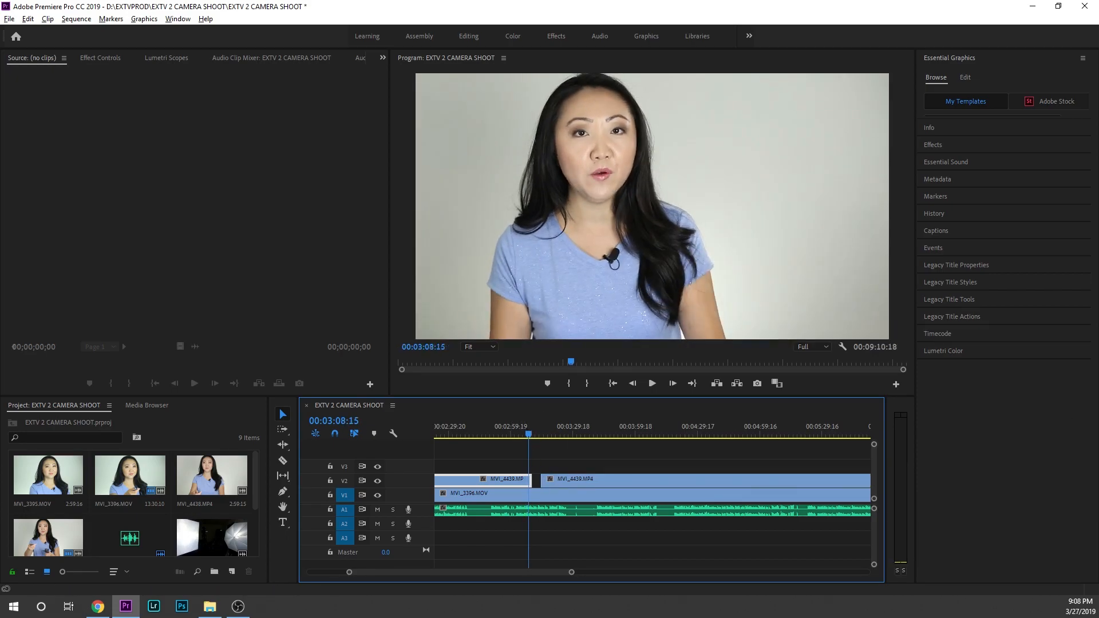
{"action": "key", "text": "space"}
{"action": "scroll", "coordinate": [514, 448], "scroll_direction": "up", "scroll_amount": 3}
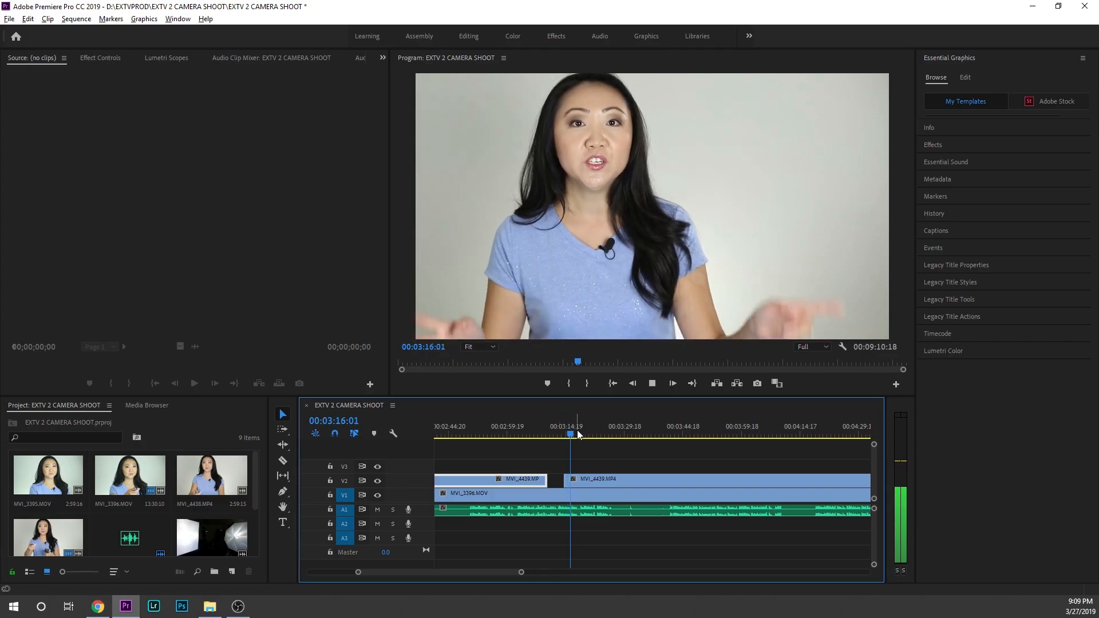
{"action": "left_click", "coordinate": [581, 434]}
- Copy the color-corrected V1 clip at 00:03:35:12 in the Rotary Cutters Dollar Quilting Club sequence
{"action": "scroll", "coordinate": [599, 442], "scroll_direction": "down", "scroll_amount": 5}
{"action": "scroll", "coordinate": [600, 448], "scroll_direction": "down", "scroll_amount": 5}
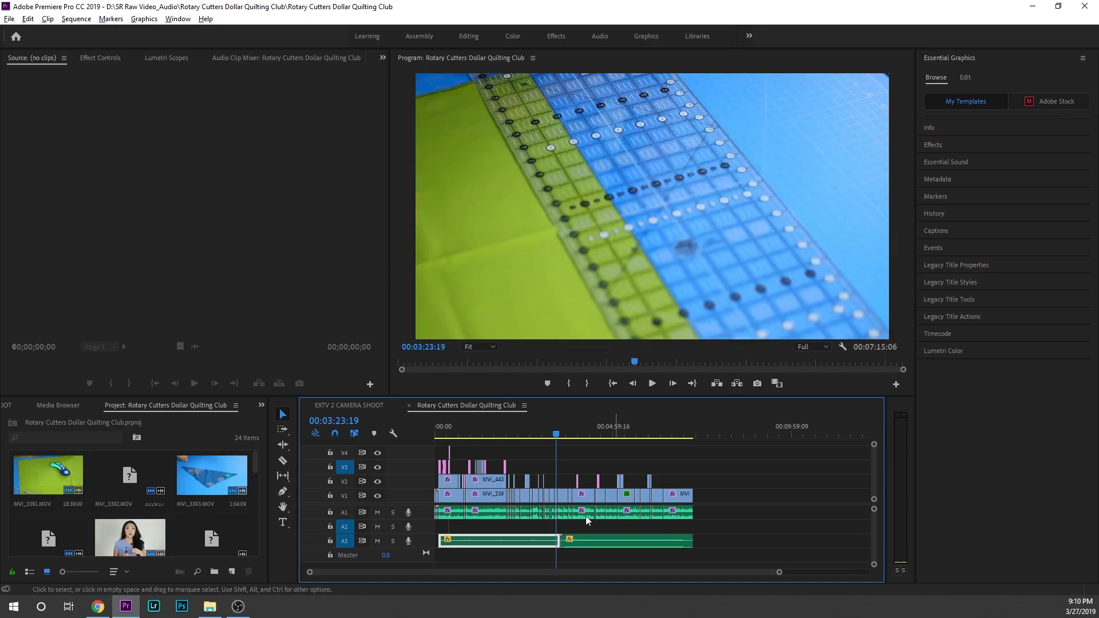
{"action": "scroll", "coordinate": [593, 455], "scroll_direction": "up", "scroll_amount": 4}
{"action": "scroll", "coordinate": [593, 456], "scroll_direction": "up", "scroll_amount": 2}
{"action": "left_click_drag", "start_coordinate": [599, 437], "coordinate": [638, 438]}
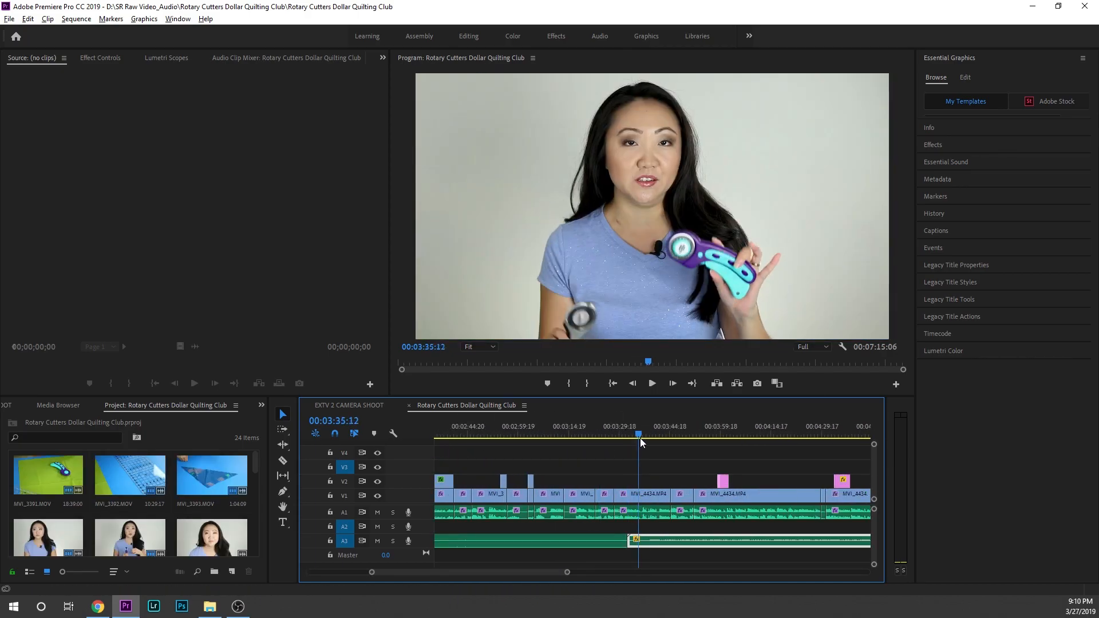
{"action": "left_click", "coordinate": [651, 492]}
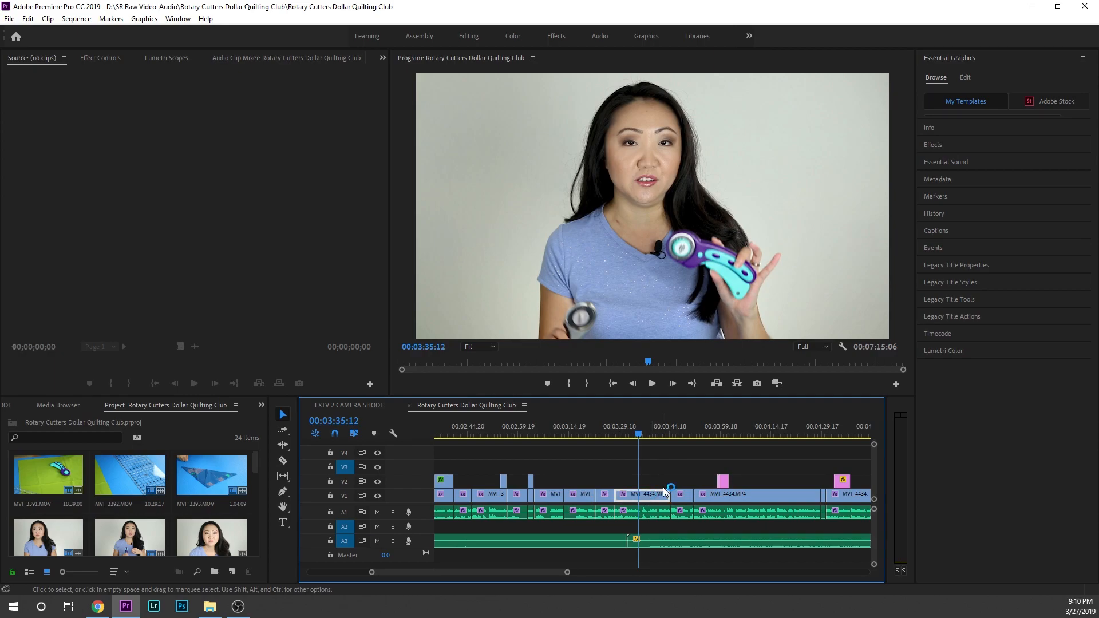
- Return to the EXTV 2 CAMERA SHOOT sequence and paste the copied clip's attributes onto the V2 clip
{"action": "left_click", "coordinate": [351, 407]}
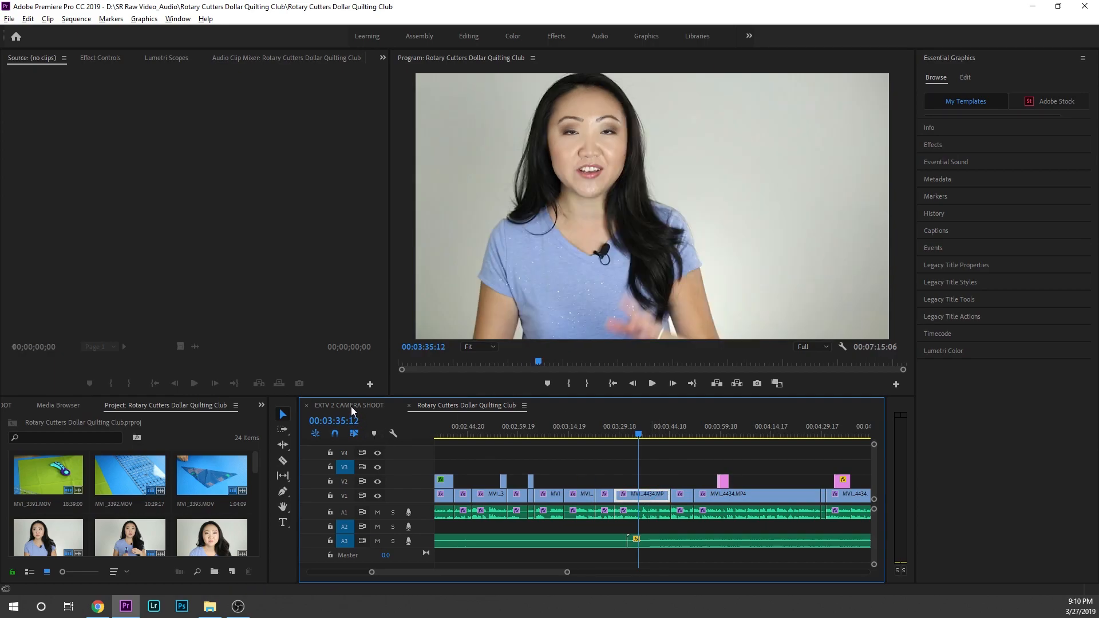
{"action": "scroll", "coordinate": [492, 465], "scroll_direction": "down", "scroll_amount": 3}
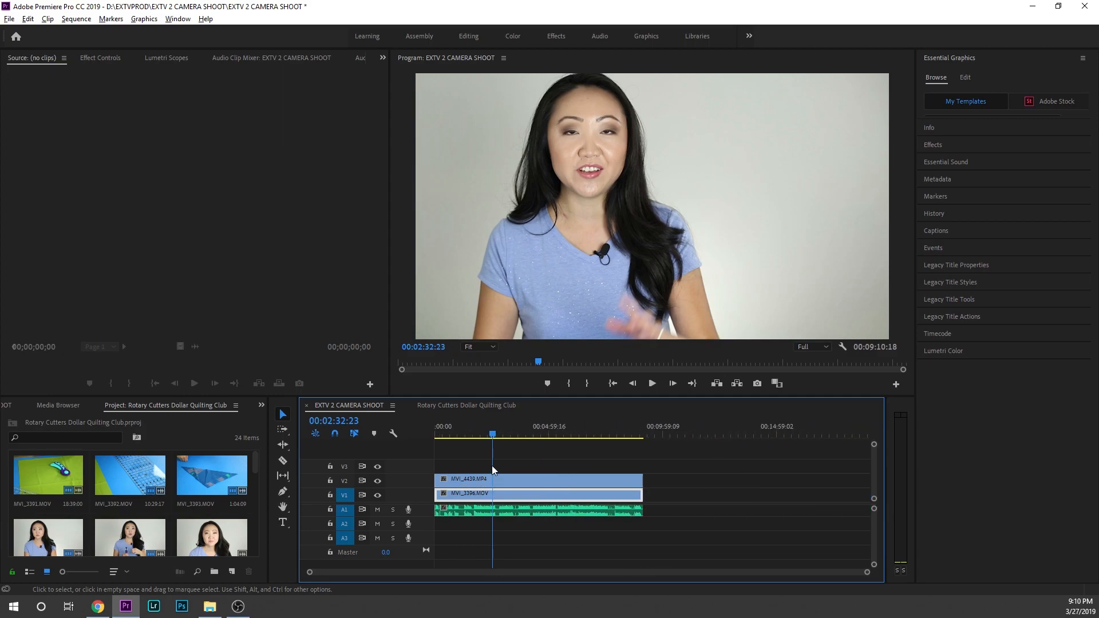
{"action": "scroll", "coordinate": [495, 458], "scroll_direction": "up", "scroll_amount": 3}
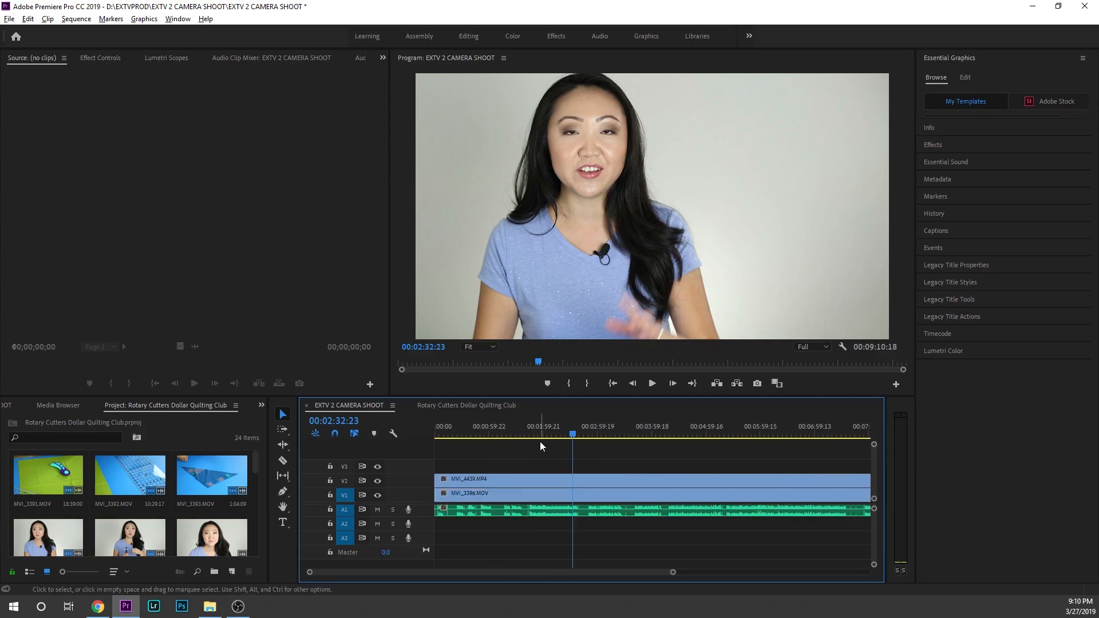
{"action": "right_click", "coordinate": [545, 482]}
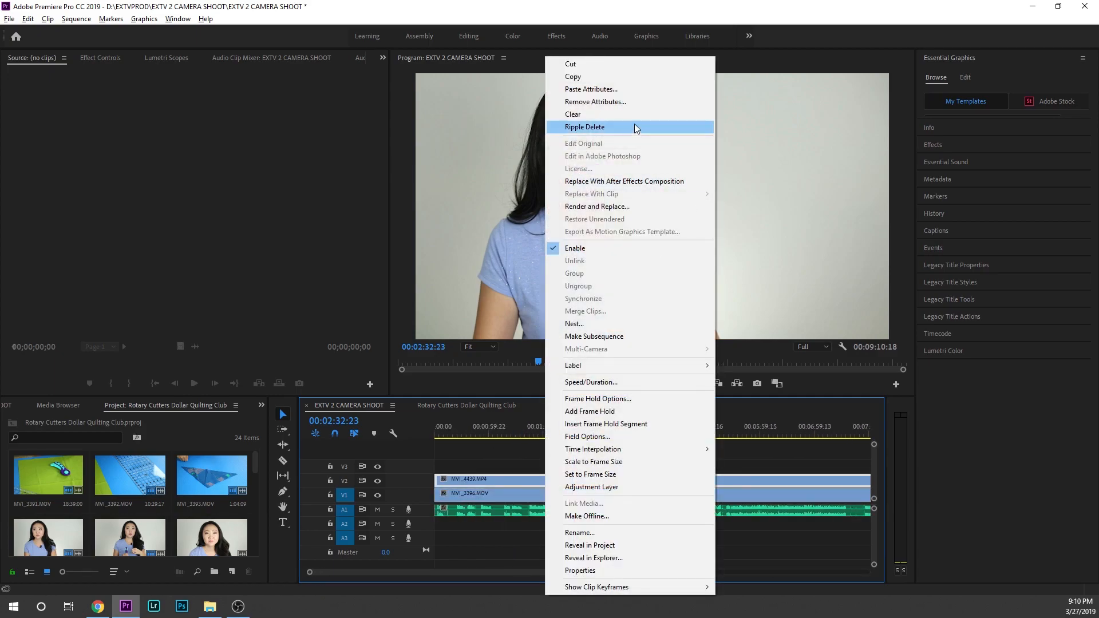
{"action": "left_click", "coordinate": [611, 87]}
{"action": "left_click", "coordinate": [575, 486]}
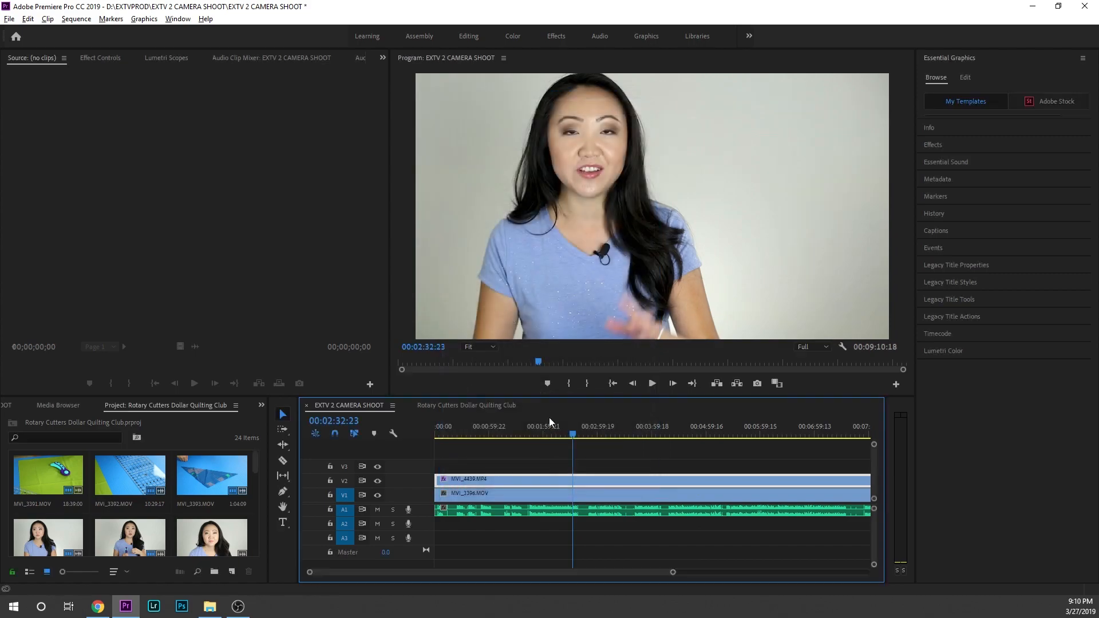
- Check both cameras at 00:02:20:08 and paste the copied Lumetri Color effect onto the V1 clip
{"action": "left_click_drag", "start_coordinate": [597, 432], "coordinate": [561, 437]}
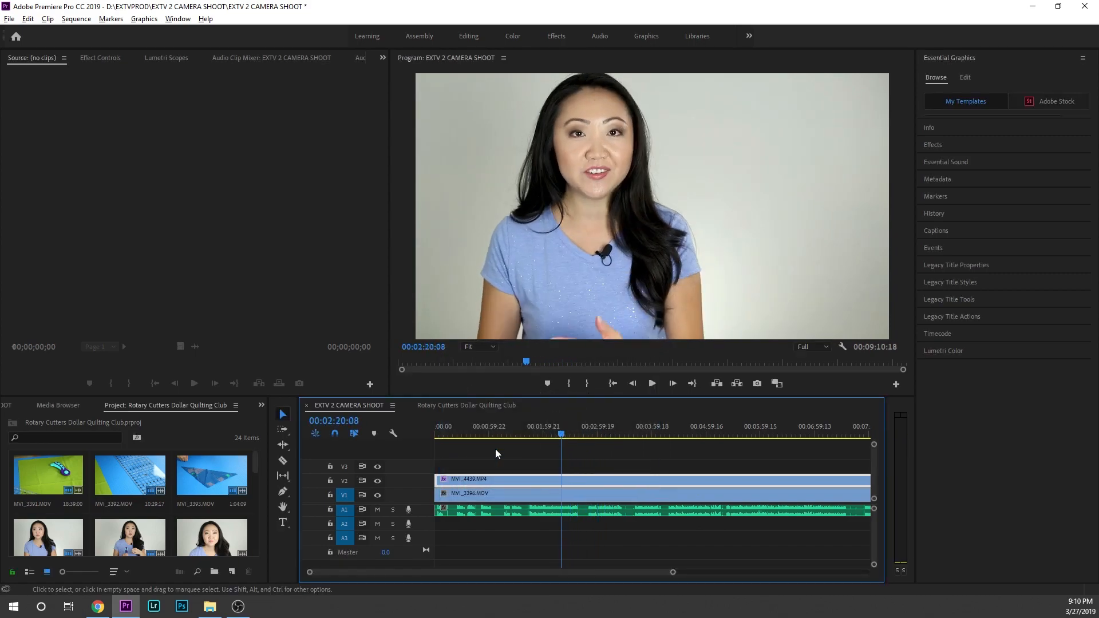
{"action": "left_click", "coordinate": [377, 481]}
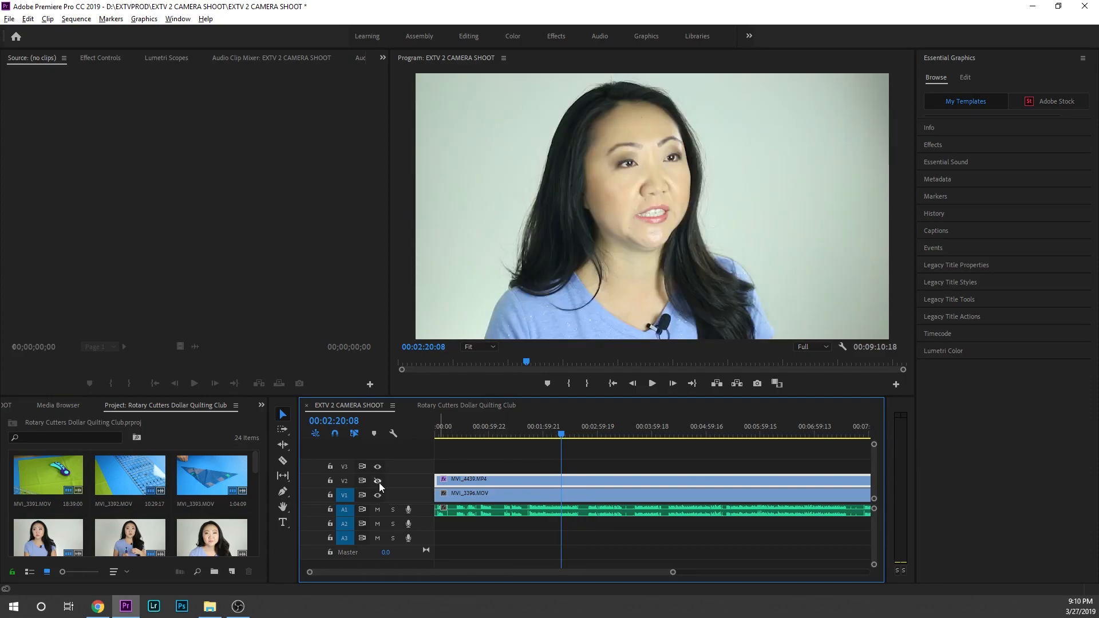
{"action": "left_click", "coordinate": [379, 482]}
{"action": "left_click", "coordinate": [572, 492]}
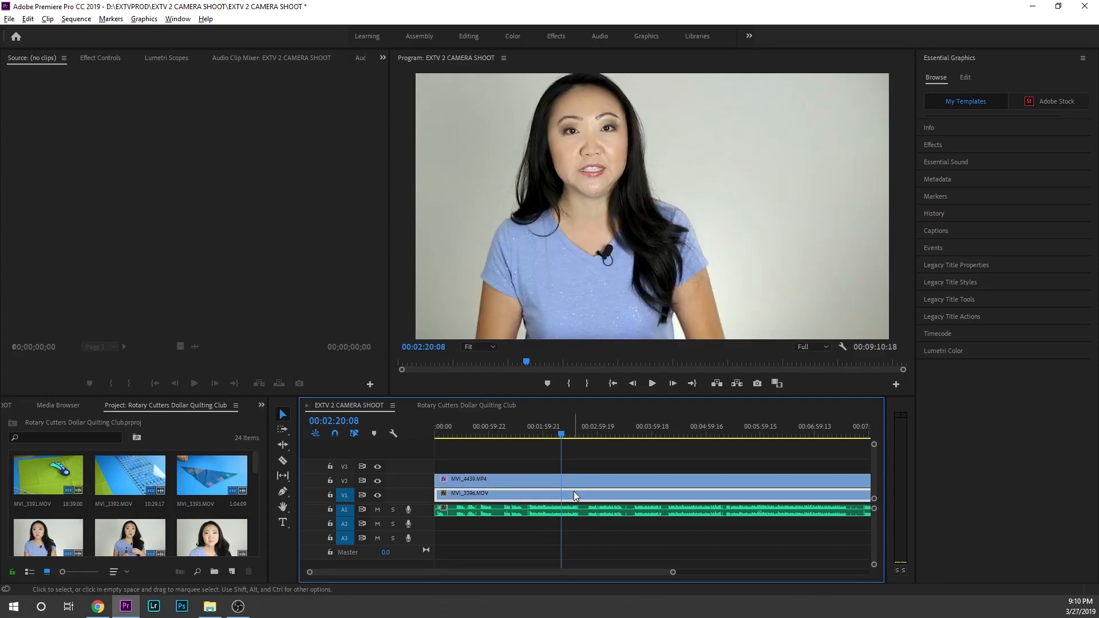
{"action": "right_click", "coordinate": [574, 491]}
{"action": "left_click", "coordinate": [595, 88]}
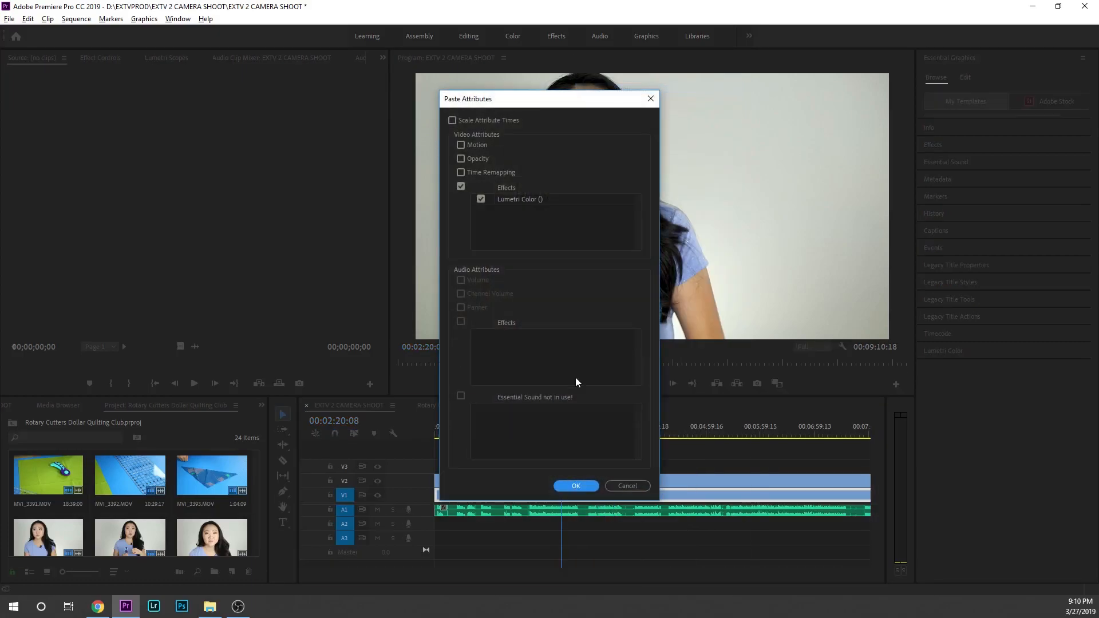
{"action": "left_click", "coordinate": [579, 489]}
- Compare the color of both cameras at 00:02:24:03 by hiding and showing track V2
{"action": "left_click_drag", "start_coordinate": [562, 435], "coordinate": [565, 438]}
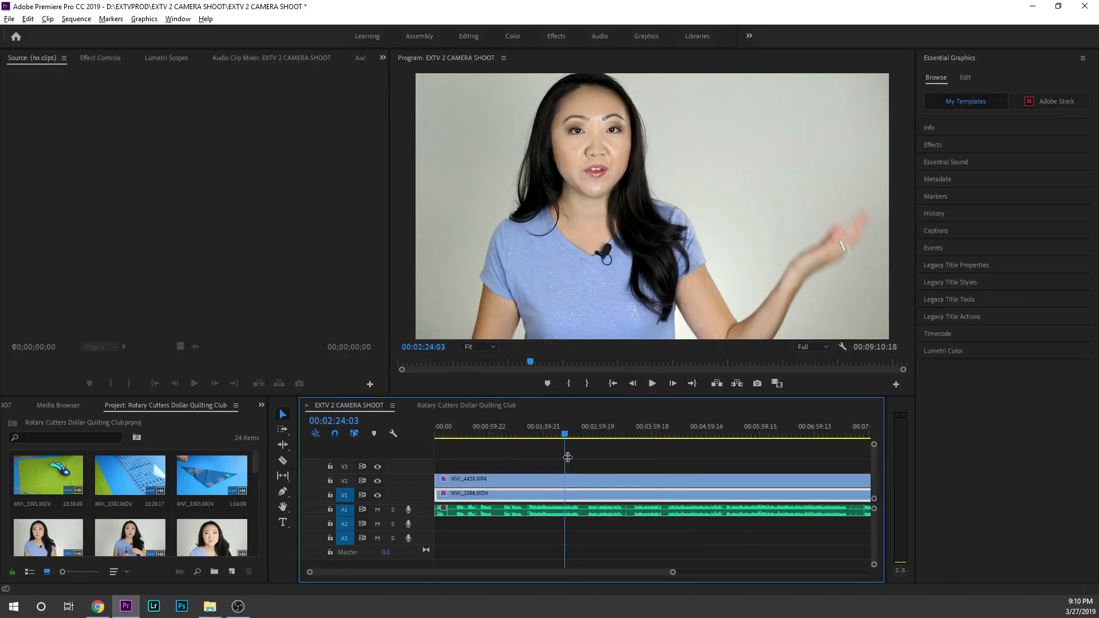
{"action": "scroll", "coordinate": [566, 457], "scroll_direction": "down", "scroll_amount": 5}
{"action": "key", "text": "equal"}
{"action": "key", "text": "equal"}
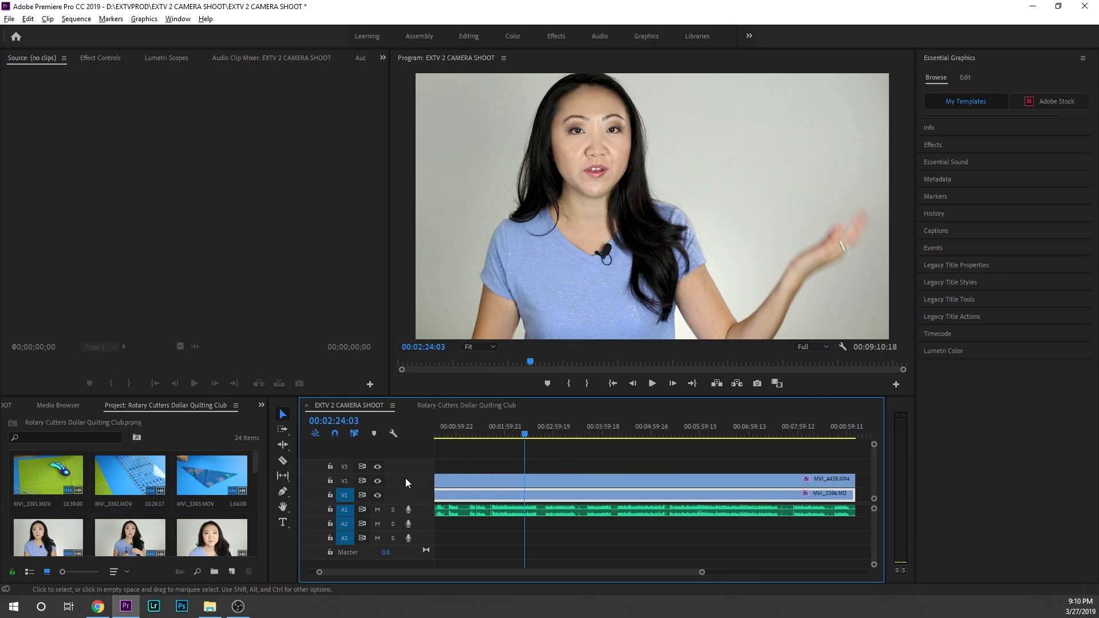
{"action": "left_click", "coordinate": [377, 481]}
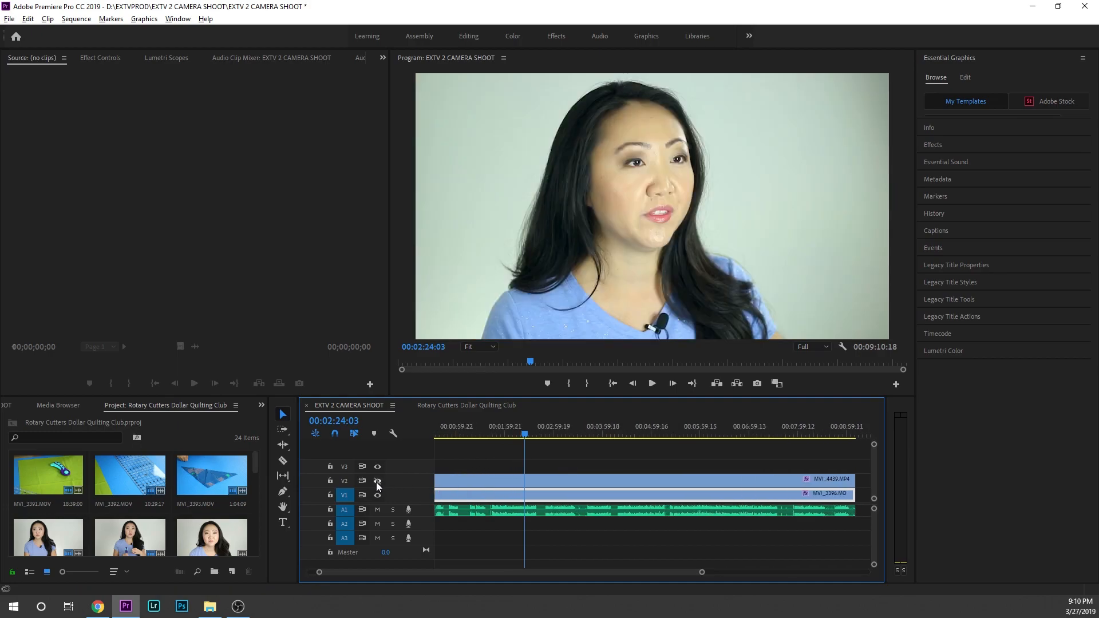
{"action": "left_click", "coordinate": [377, 481]}
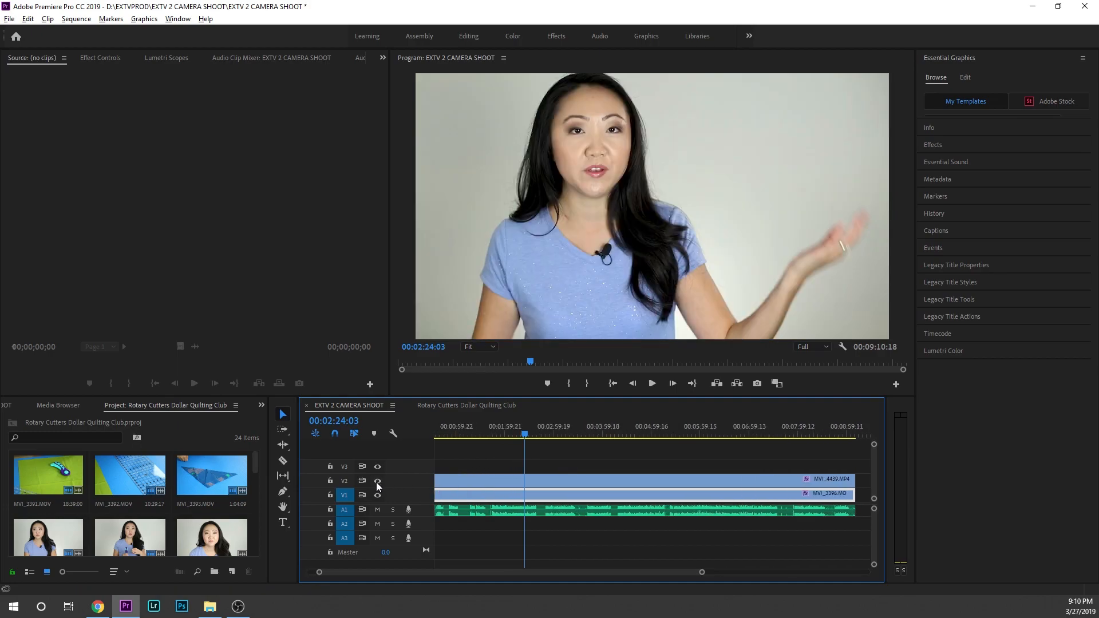
- With V2 hidden, set the V1 clip's Lumetri Color Tint to 8.8 and compare it with the other camera
{"action": "left_click", "coordinate": [377, 481]}
{"action": "left_click", "coordinate": [936, 350]}
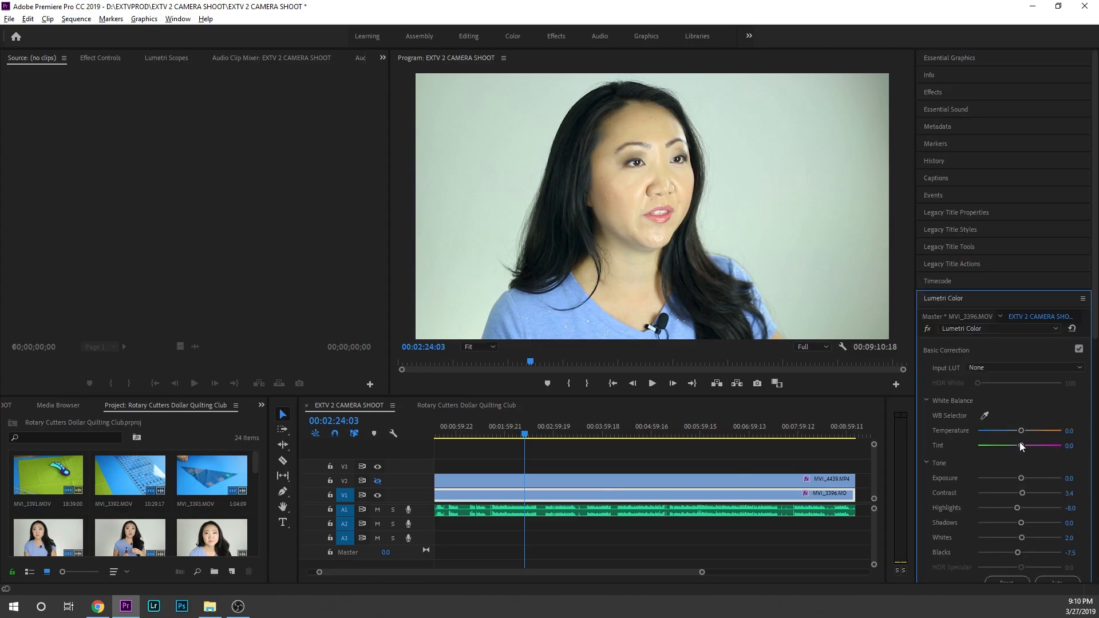
{"action": "left_click_drag", "start_coordinate": [1022, 447], "coordinate": [1025, 448]}
{"action": "left_click", "coordinate": [377, 480]}
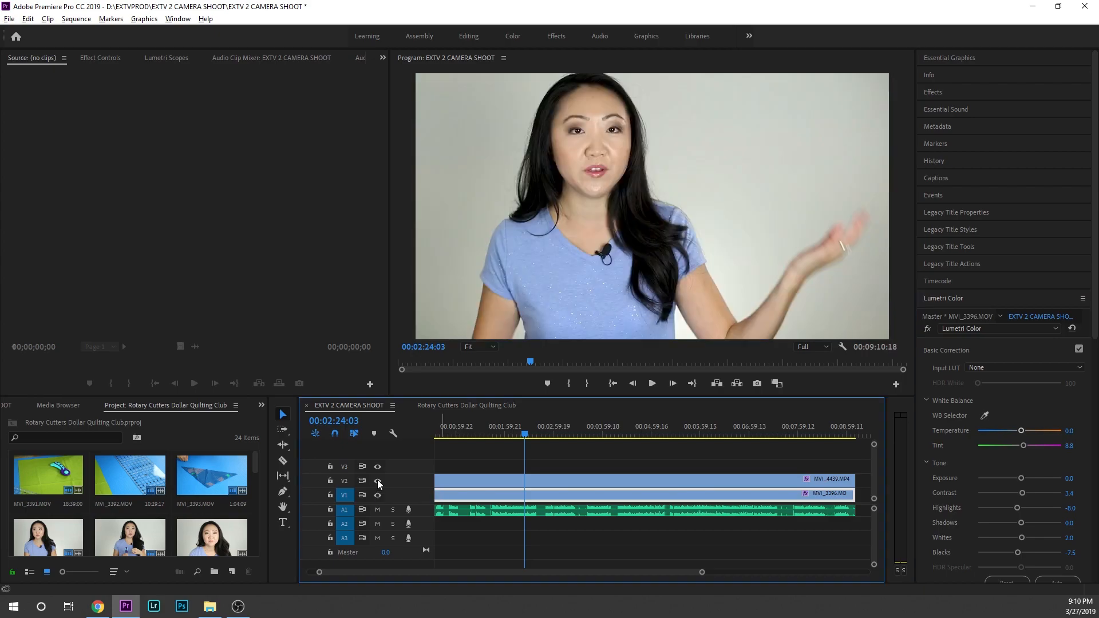
{"action": "left_click", "coordinate": [377, 481]}
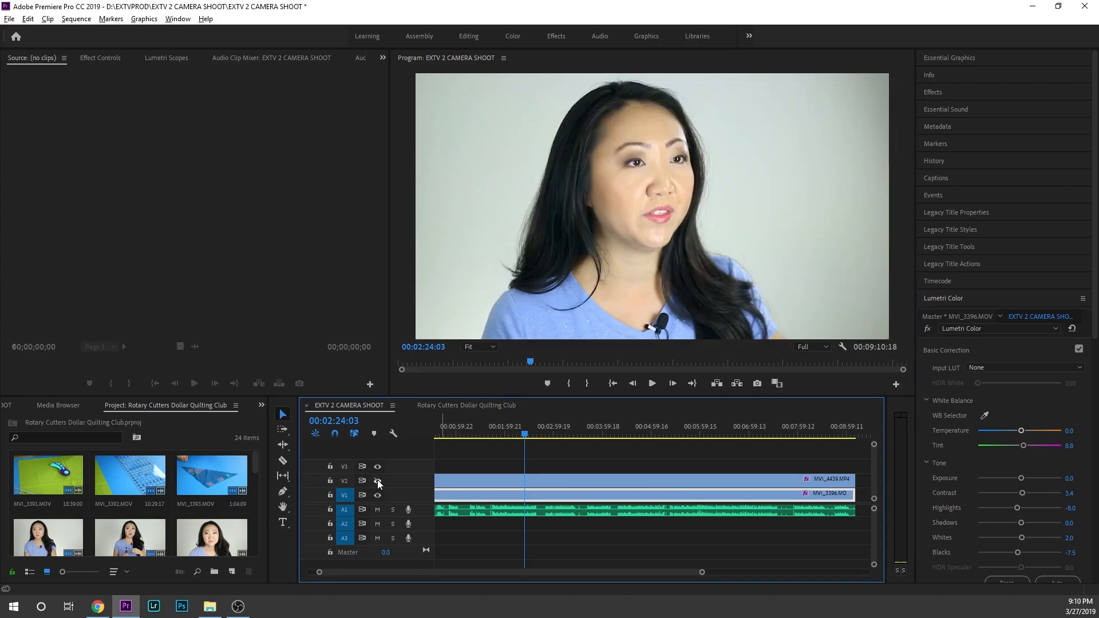
{"action": "left_click", "coordinate": [377, 480]}
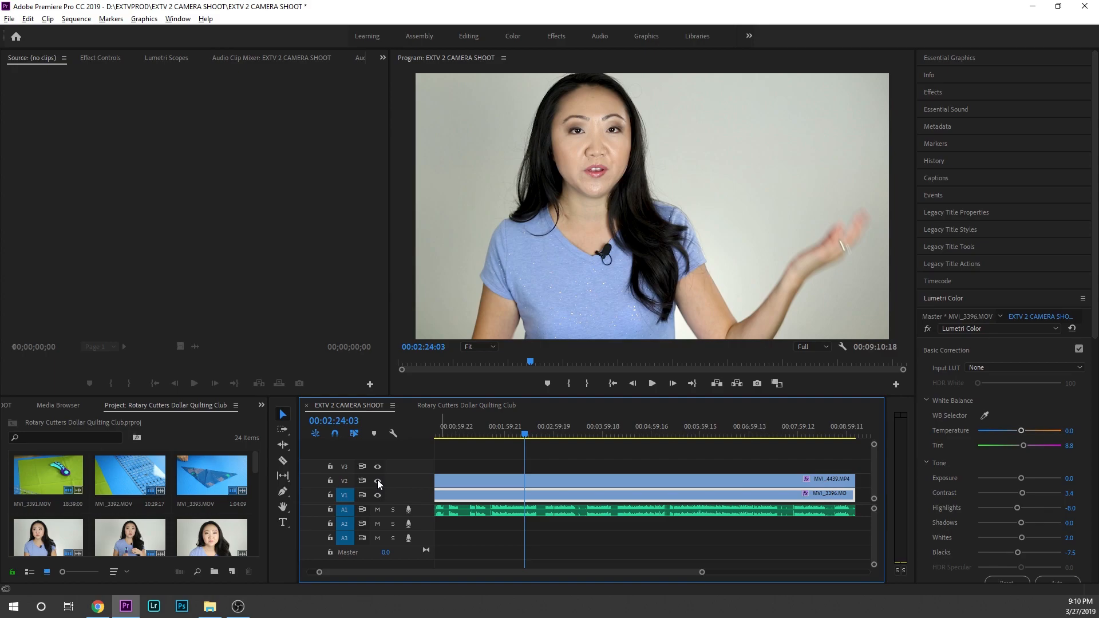
- Try a Tint of 14.3 on the V1 clip and compare both cameras by toggling the V2 track's visibility
{"action": "left_click", "coordinate": [377, 480]}
{"action": "left_click", "coordinate": [377, 480]}
{"action": "left_click", "coordinate": [375, 482]}
{"action": "left_click_drag", "start_coordinate": [1021, 446], "coordinate": [1023, 446]}
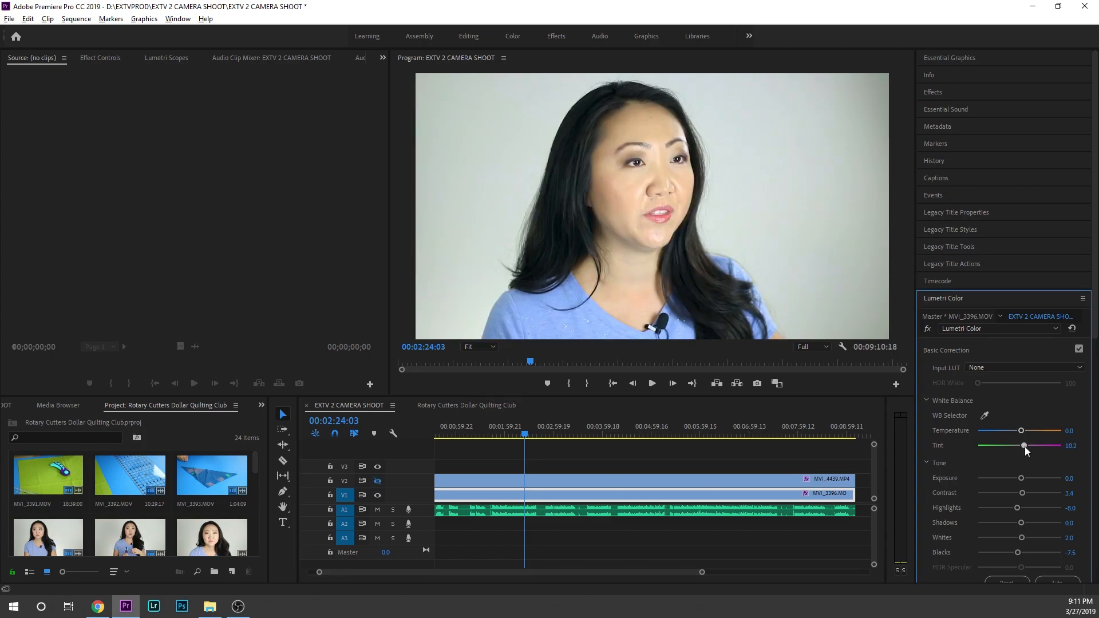
{"action": "left_click", "coordinate": [376, 481]}
{"action": "left_click", "coordinate": [376, 480]}
{"action": "left_click", "coordinate": [376, 480]}
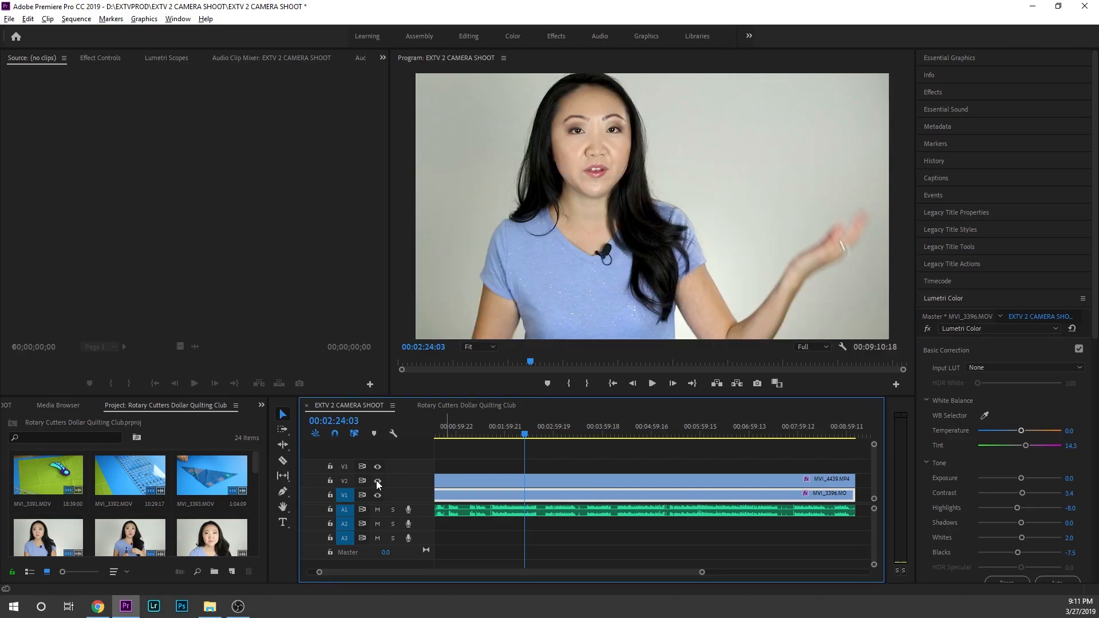
{"action": "left_click", "coordinate": [376, 479]}
{"action": "left_click", "coordinate": [376, 479]}
{"action": "left_click", "coordinate": [376, 479]}
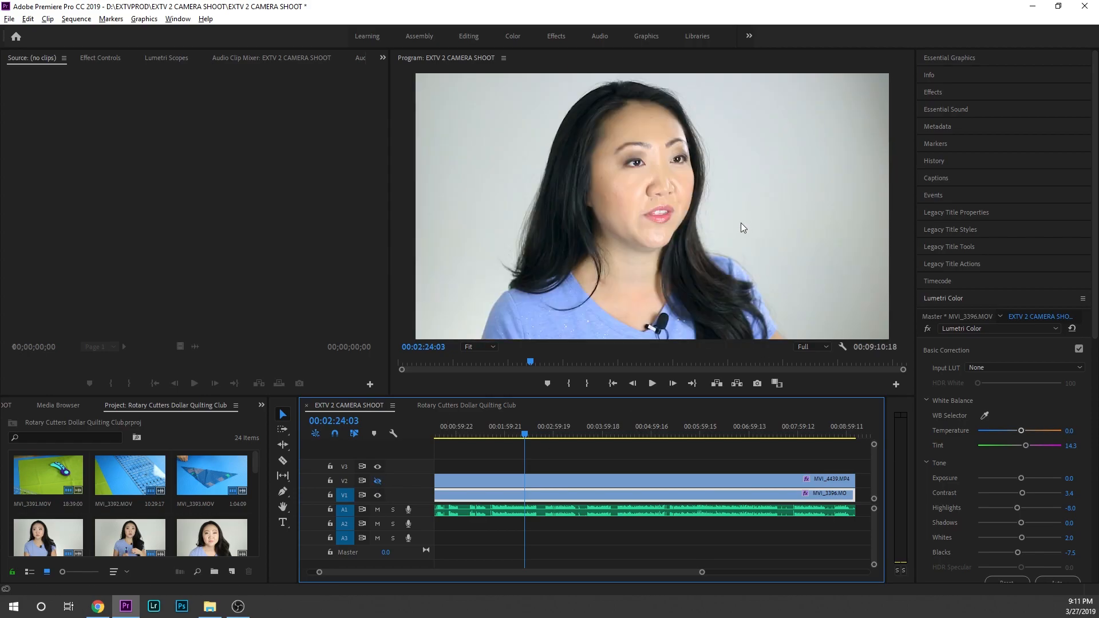
- Try stronger and weaker Tint values on the V1 clip, settle on 10, and check the match against V2
{"action": "left_click", "coordinate": [1028, 446]}
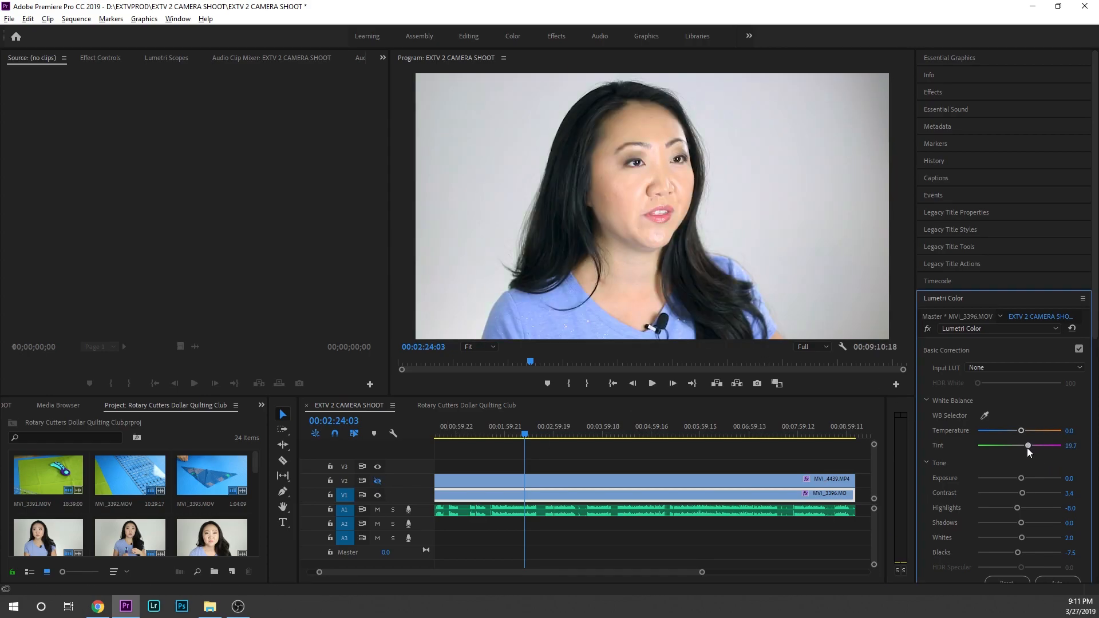
{"action": "left_click_drag", "start_coordinate": [1025, 447], "coordinate": [1023, 447]}
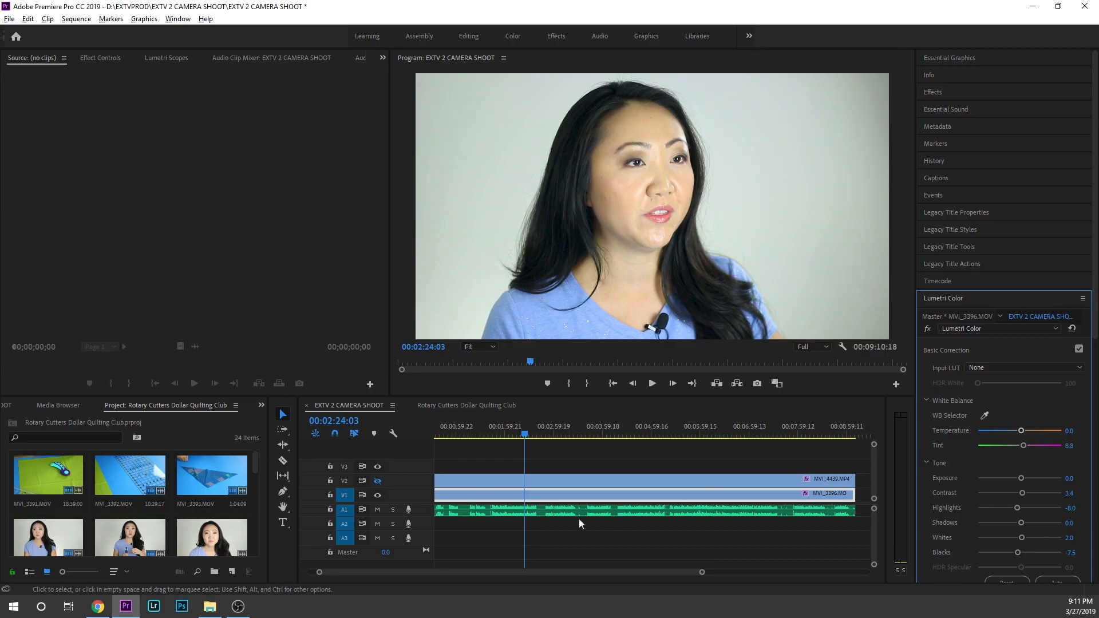
{"action": "left_click", "coordinate": [1070, 445]}
{"action": "type", "text": "10"}
{"action": "key", "text": "Return"}
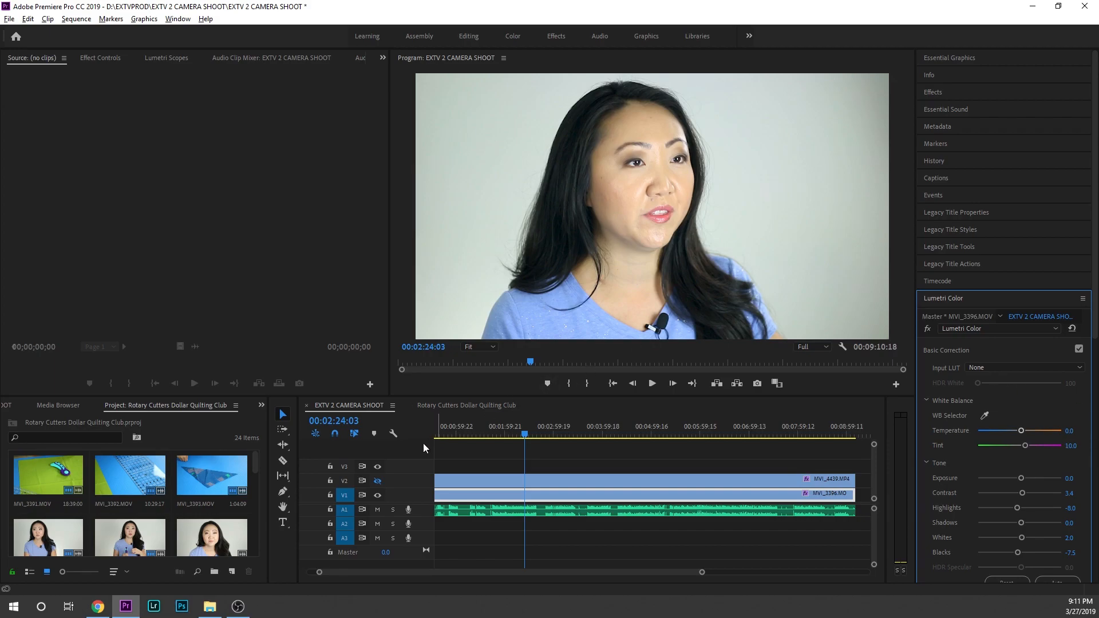
{"action": "left_click", "coordinate": [377, 481]}
- Set the V1 clip's Saturation in the Lumetri Creative adjustments to 100
{"action": "scroll", "coordinate": [1010, 405], "scroll_direction": "down", "scroll_amount": 8}
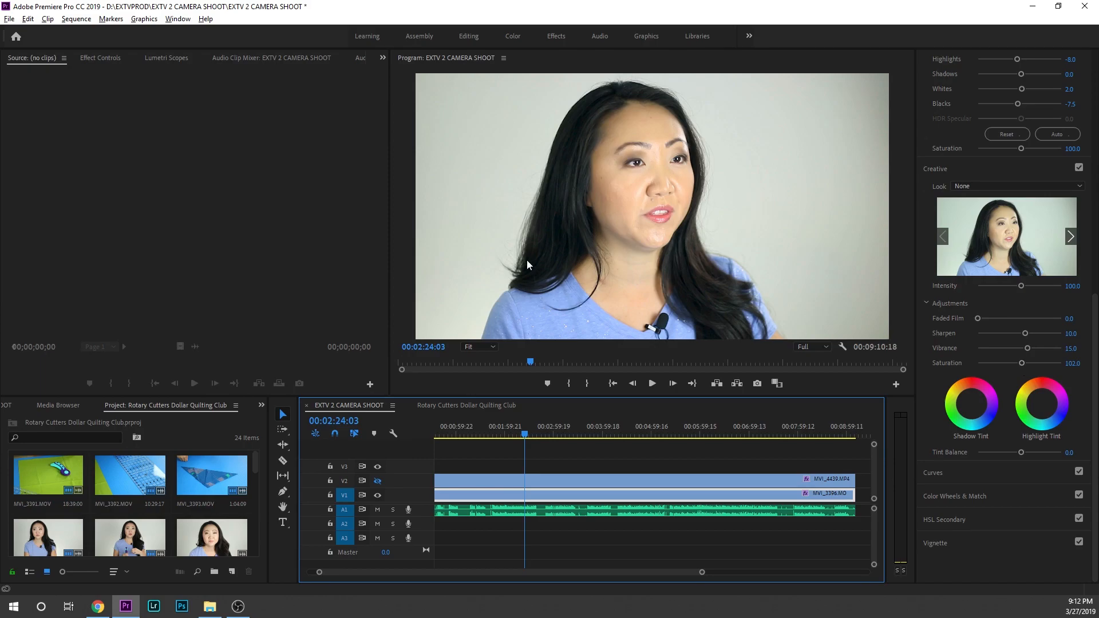
{"action": "left_click", "coordinate": [1064, 363]}
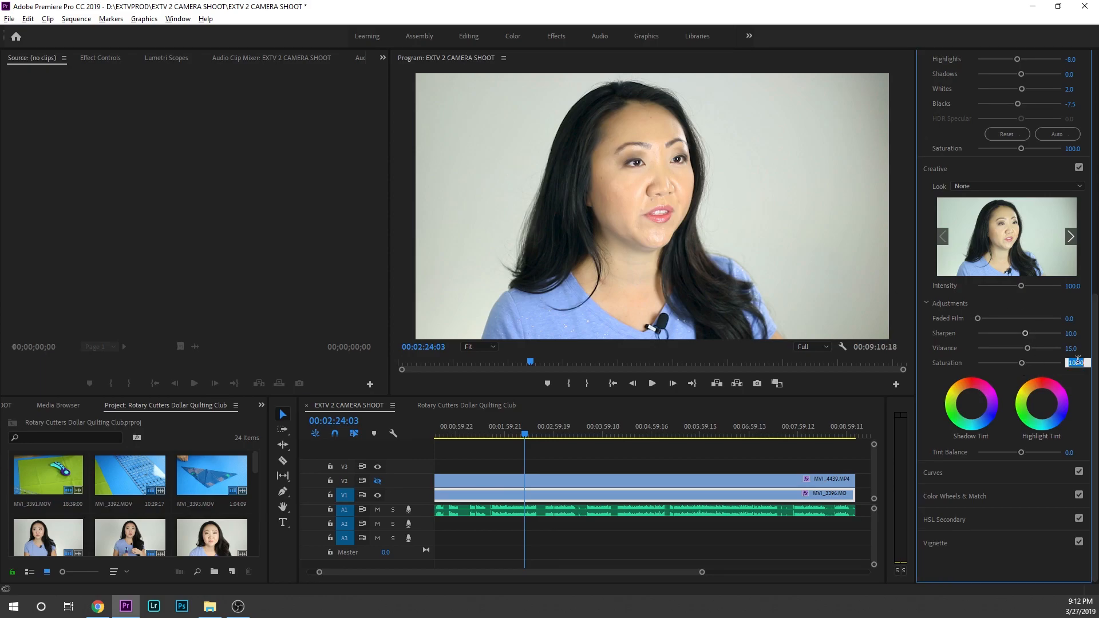
{"action": "type", "text": "100"}
{"action": "key", "text": "Return"}
- Compare the corrected V1 clip with the V2 camera at 00:02:24:03 by hiding and showing V2
{"action": "left_click", "coordinate": [377, 481]}
{"action": "left_click", "coordinate": [377, 481]}
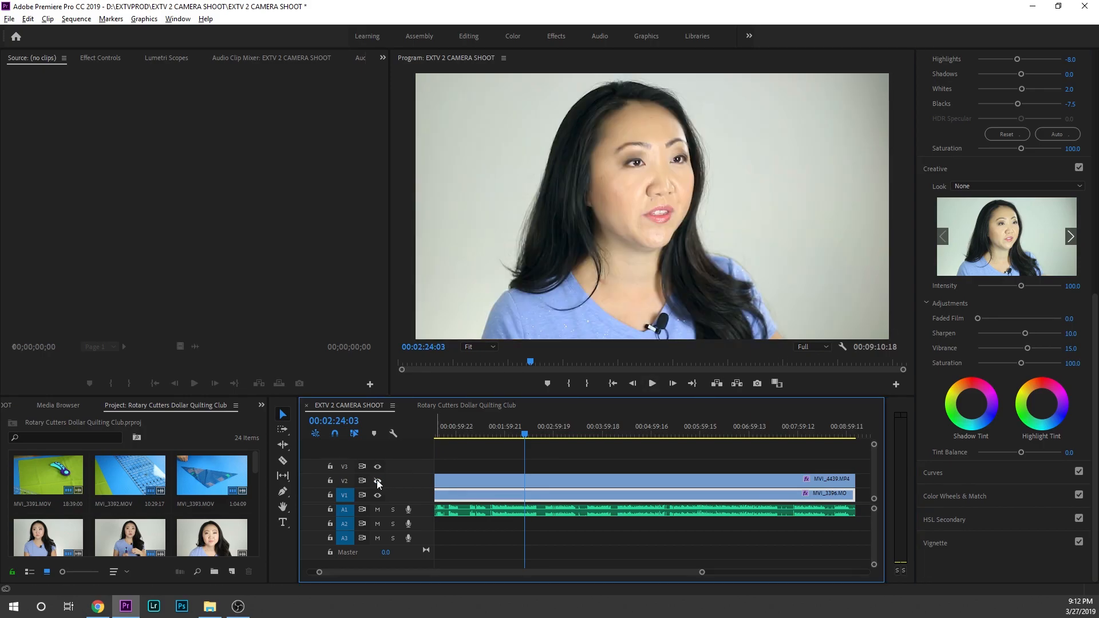
{"action": "left_click", "coordinate": [377, 481]}
{"action": "left_click", "coordinate": [377, 481]}
{"action": "left_click", "coordinate": [377, 481]}
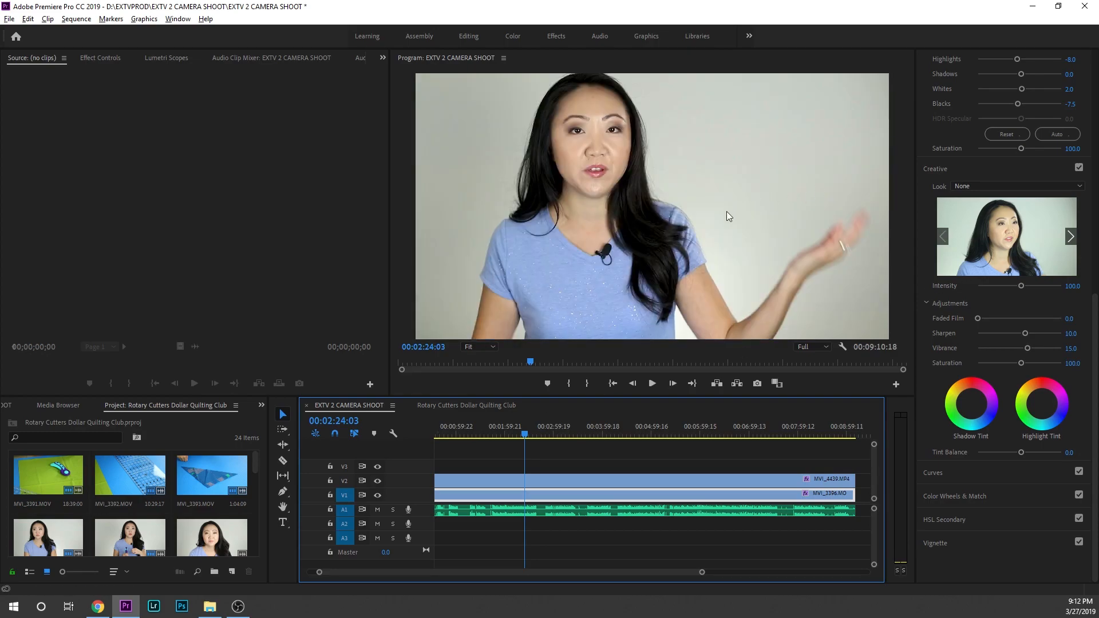
{"action": "left_click", "coordinate": [377, 481]}
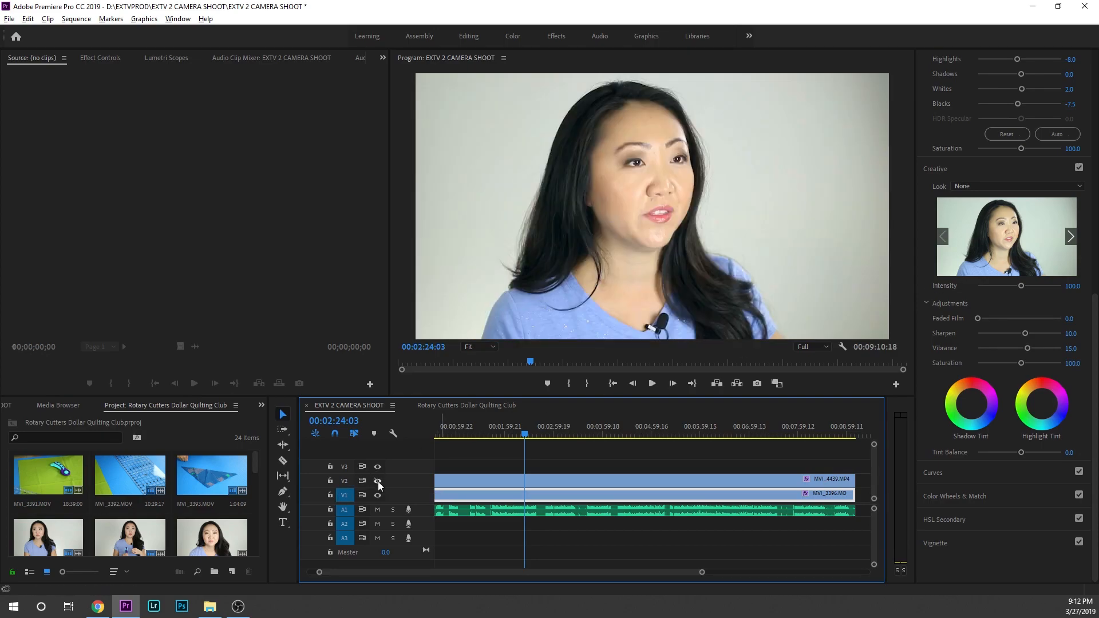
{"action": "left_click", "coordinate": [378, 482]}
- Move the playhead to 00:01:59:12 and save the project
{"action": "left_click", "coordinate": [514, 433]}
{"action": "left_click_drag", "start_coordinate": [513, 433], "coordinate": [505, 434]}
{"action": "key", "text": "ctrl+s"}
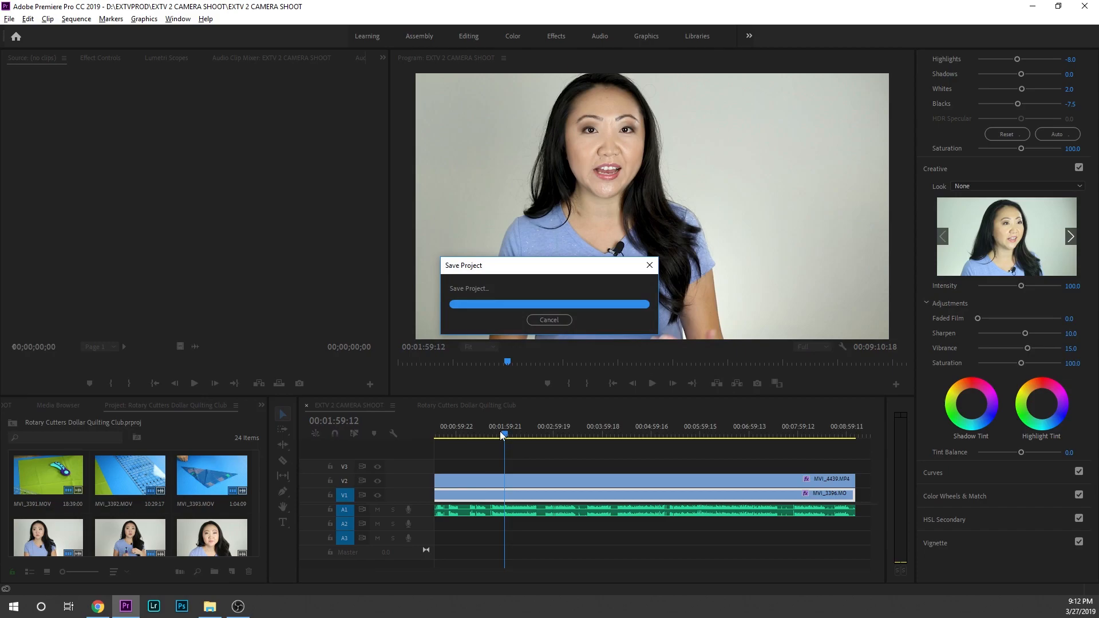
- Switch to the Rotary Cutters Dollar Quilting Club sequence and close it in the timeline
{"action": "left_click", "coordinate": [445, 406]}
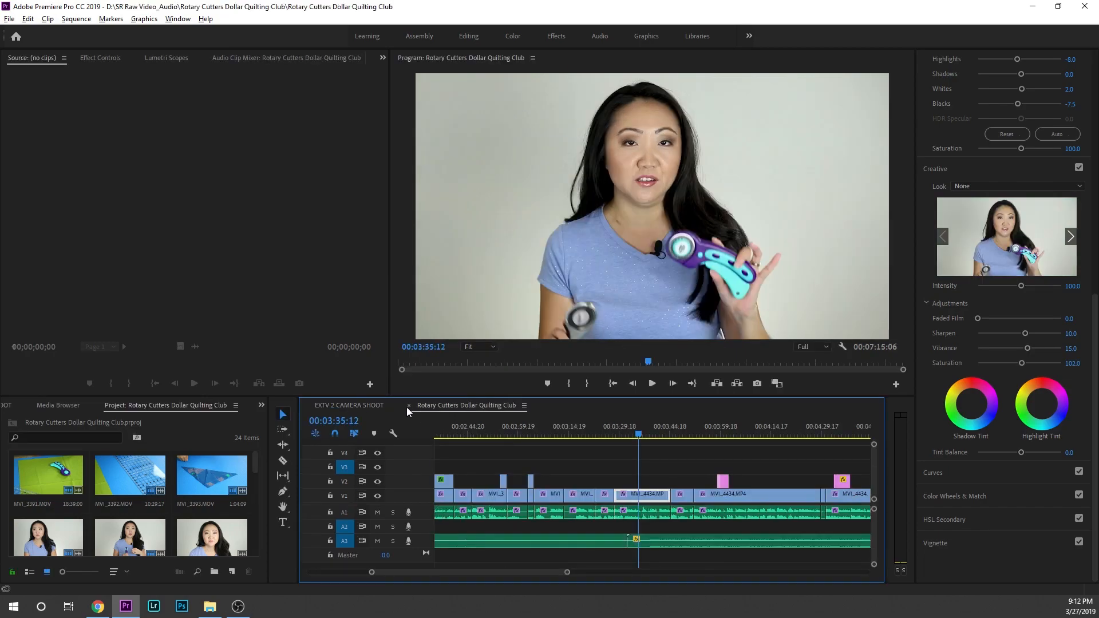
{"action": "left_click", "coordinate": [409, 406]}
{"action": "left_click", "coordinate": [235, 406]}
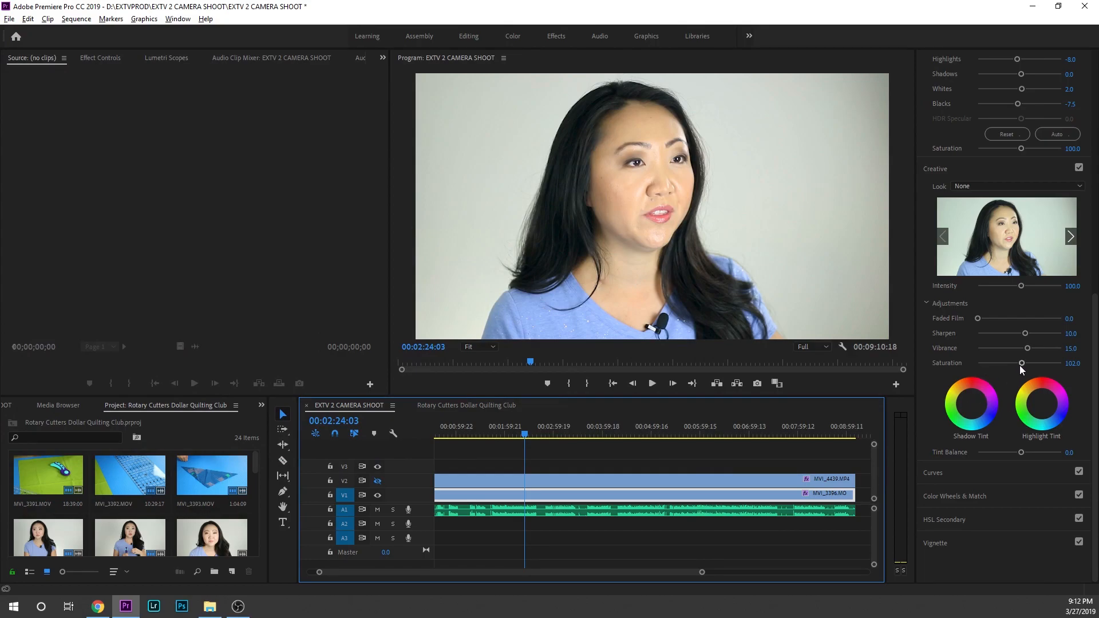
- At 00:02:24:03, set the V1 clip's Creative Saturation to 100 with V2 hidden
{"action": "left_click", "coordinate": [1069, 364]}
{"action": "type", "text": "100"}
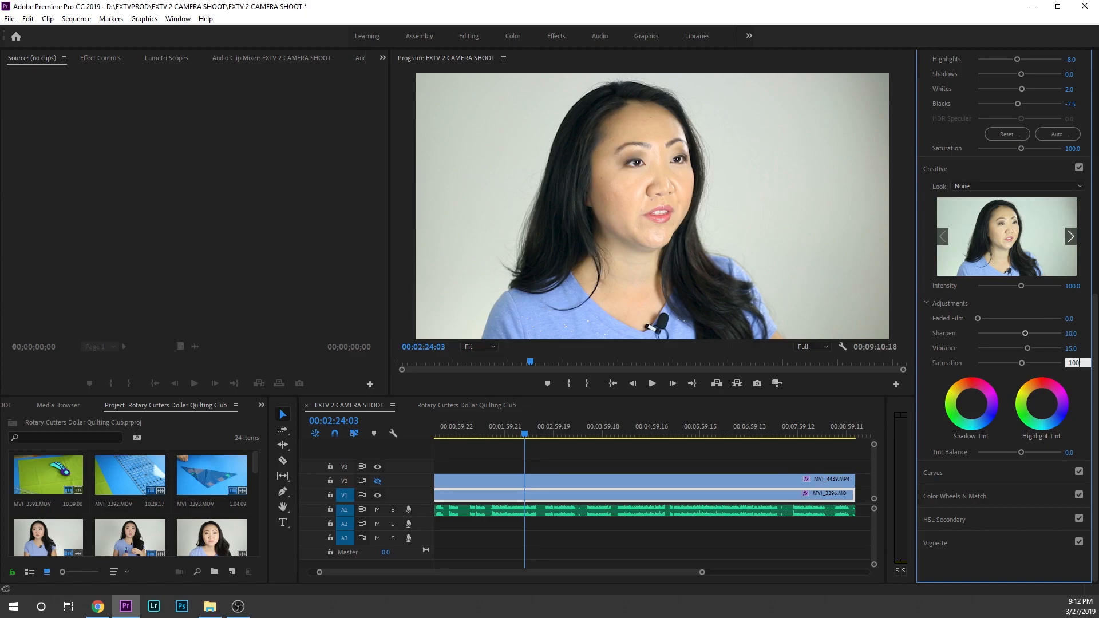
{"action": "key", "text": "Return"}
- Toggle V2's visibility to compare the color of both cameras, leaving V2 shown
{"action": "left_click", "coordinate": [377, 480]}
{"action": "left_click", "coordinate": [377, 480]}
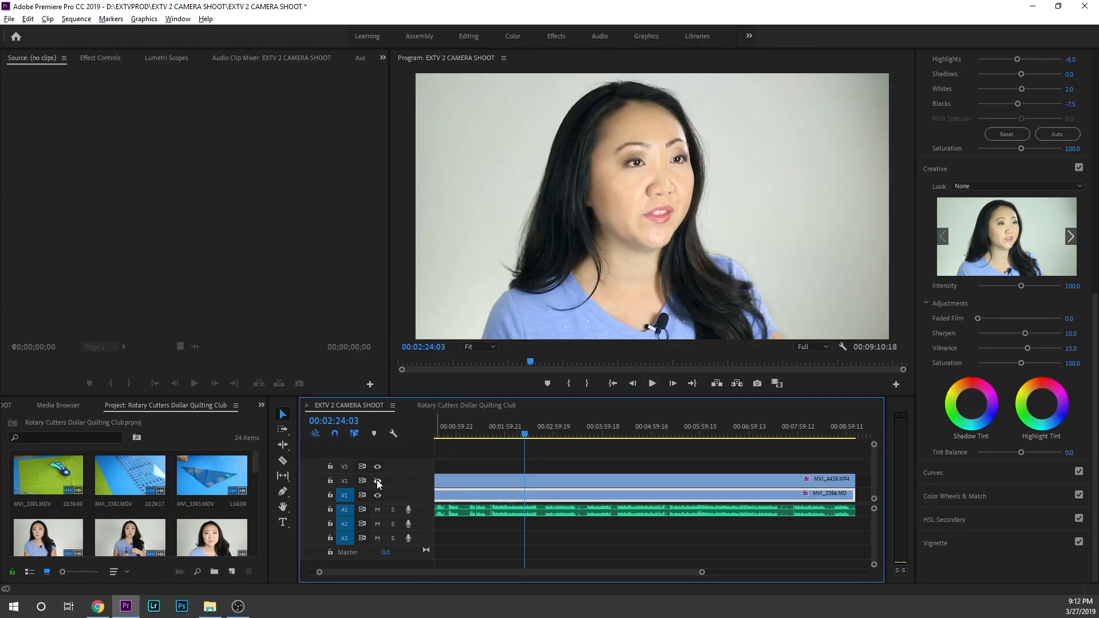
{"action": "left_click", "coordinate": [377, 481]}
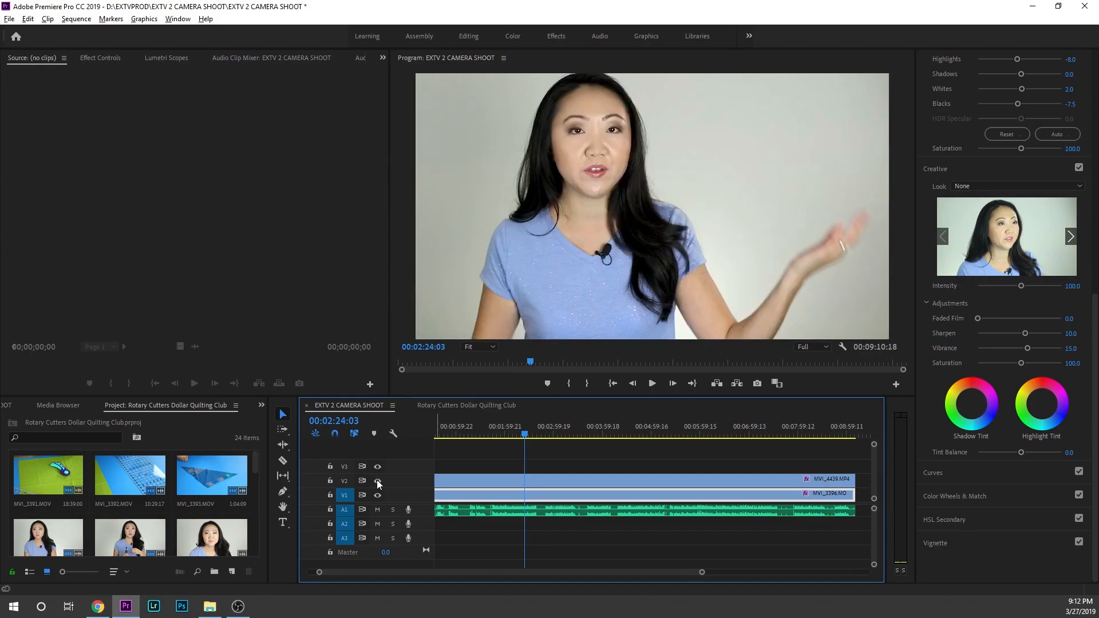
{"action": "left_click", "coordinate": [377, 481]}
{"action": "left_click", "coordinate": [377, 480]}
{"action": "left_click", "coordinate": [377, 481]}
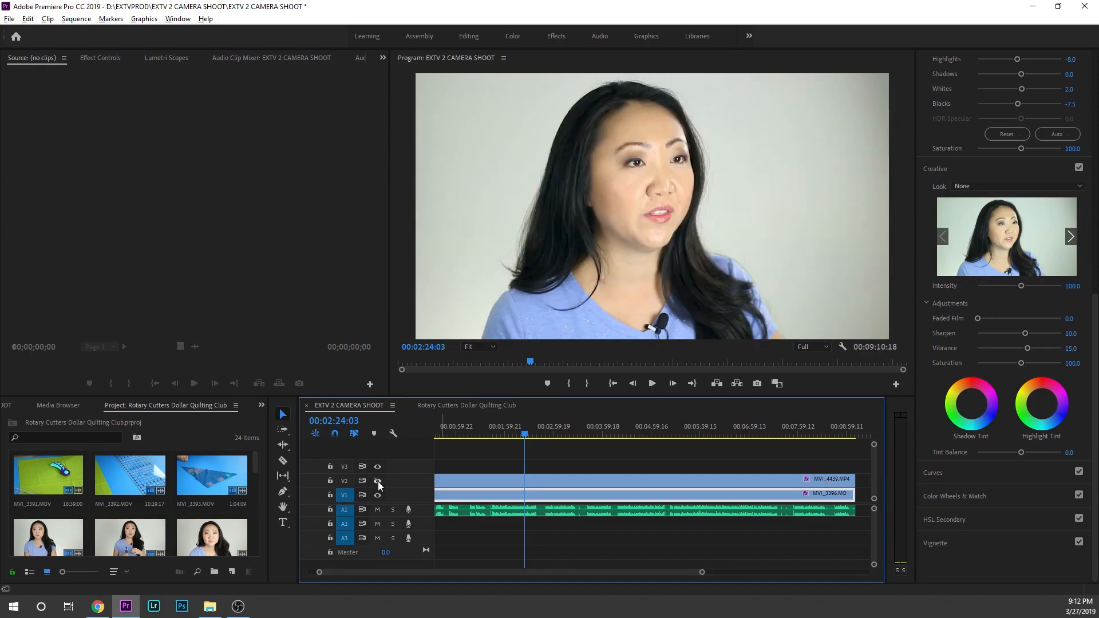
{"action": "left_click", "coordinate": [378, 481]}
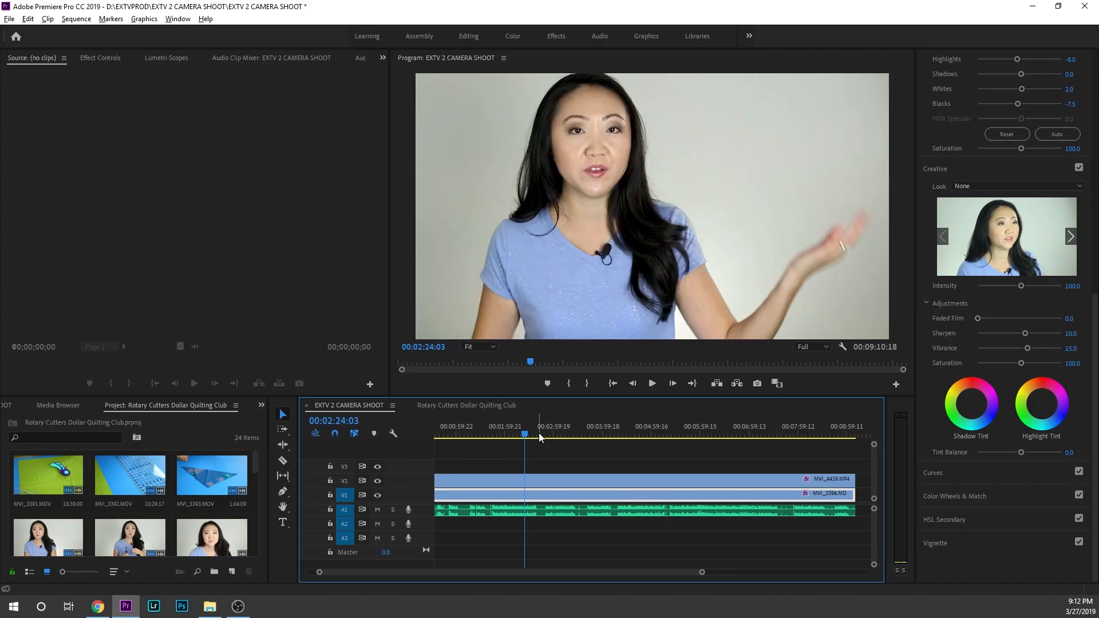
- Save the project with the playhead at 00:01:59:12 and close the Rotary Cutters Dollar Quilting Club sequence
{"action": "left_click", "coordinate": [513, 429]}
{"action": "left_click_drag", "start_coordinate": [514, 428], "coordinate": [503, 438]}
{"action": "key", "text": "ctrl+s"}
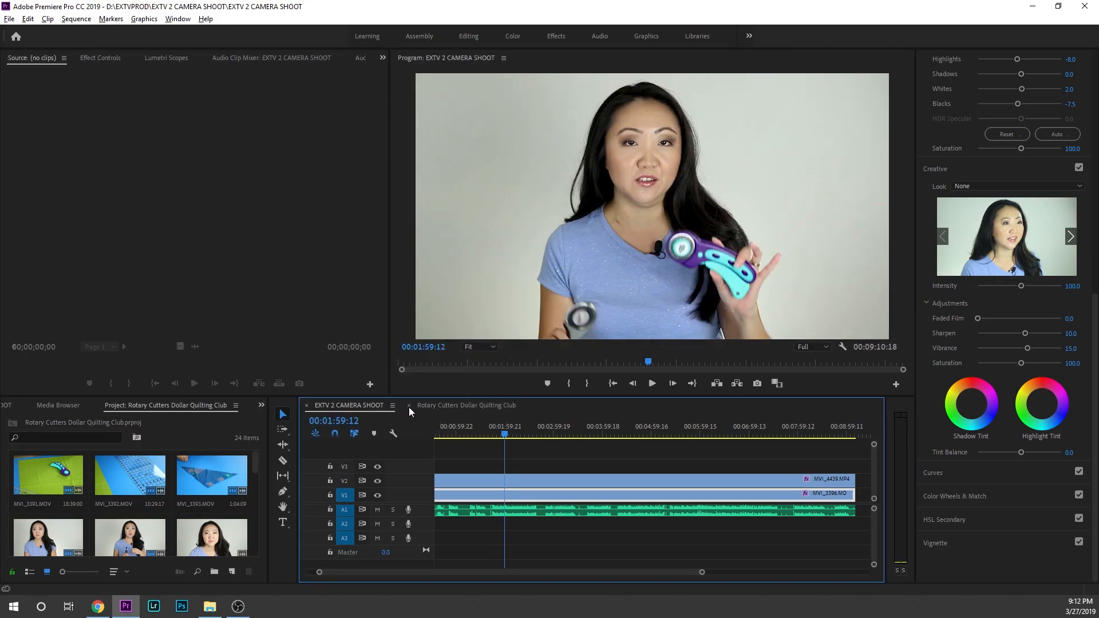
{"action": "left_click", "coordinate": [408, 406]}
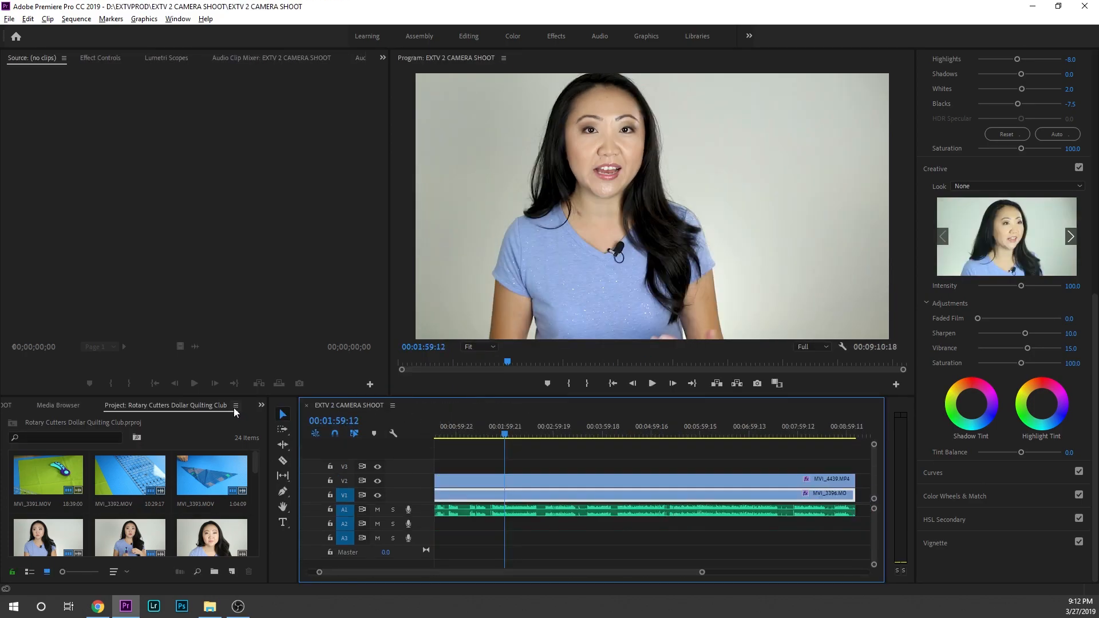
{"action": "left_click", "coordinate": [235, 406]}
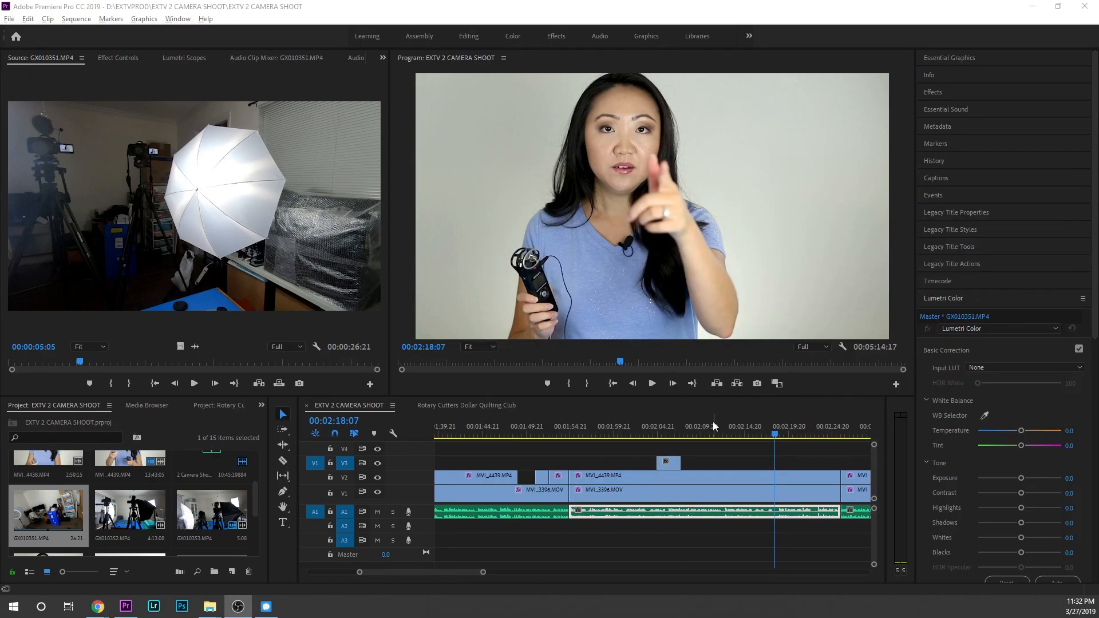
- Open GX010352.MP4 in the Source monitor and mark a 00:00:04:01 section around 00:02:14:04
{"action": "double_click", "coordinate": [130, 509]}
{"action": "left_click_drag", "start_coordinate": [163, 347], "coordinate": [248, 358]}
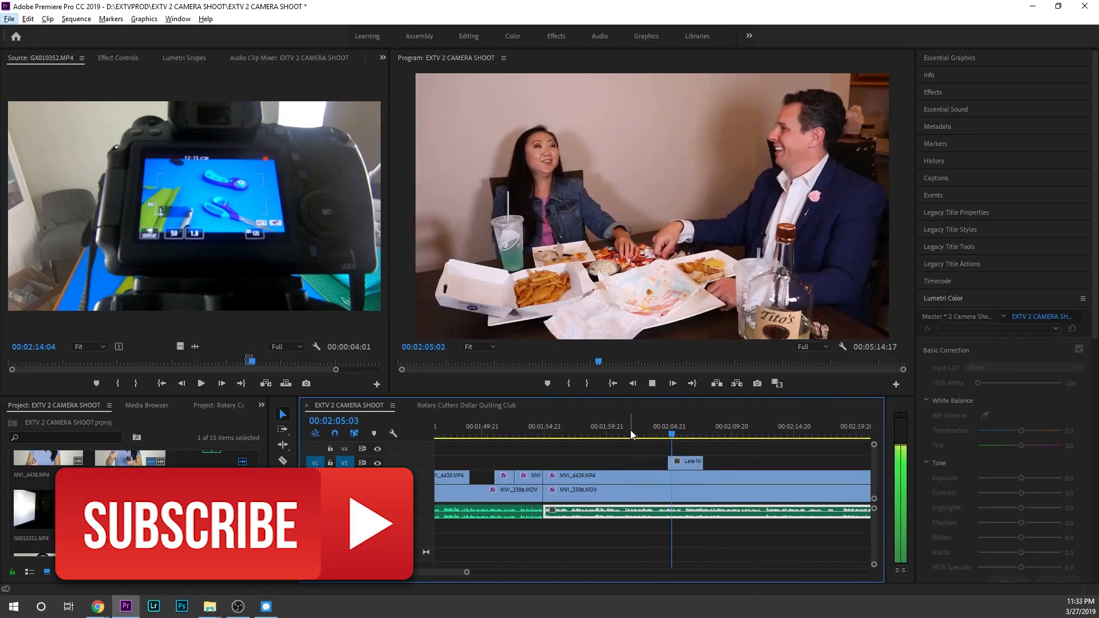
- Play back different parts of the EXTV 2 CAMERA SHOOT timeline to review the B-roll placement on V3
{"action": "scroll", "coordinate": [631, 434], "scroll_direction": "up", "scroll_amount": 3}
{"action": "left_click", "coordinate": [527, 431]}
{"action": "scroll", "coordinate": [572, 433], "scroll_direction": "down", "scroll_amount": 4}
{"action": "left_click", "coordinate": [744, 434]}
{"action": "left_click", "coordinate": [550, 434]}
- Place a 00:00:04:14 section of GX010353.MP4 on V3 at 00:02:20:08 and move the following V3 B-roll clip later
{"action": "left_click", "coordinate": [593, 431]}
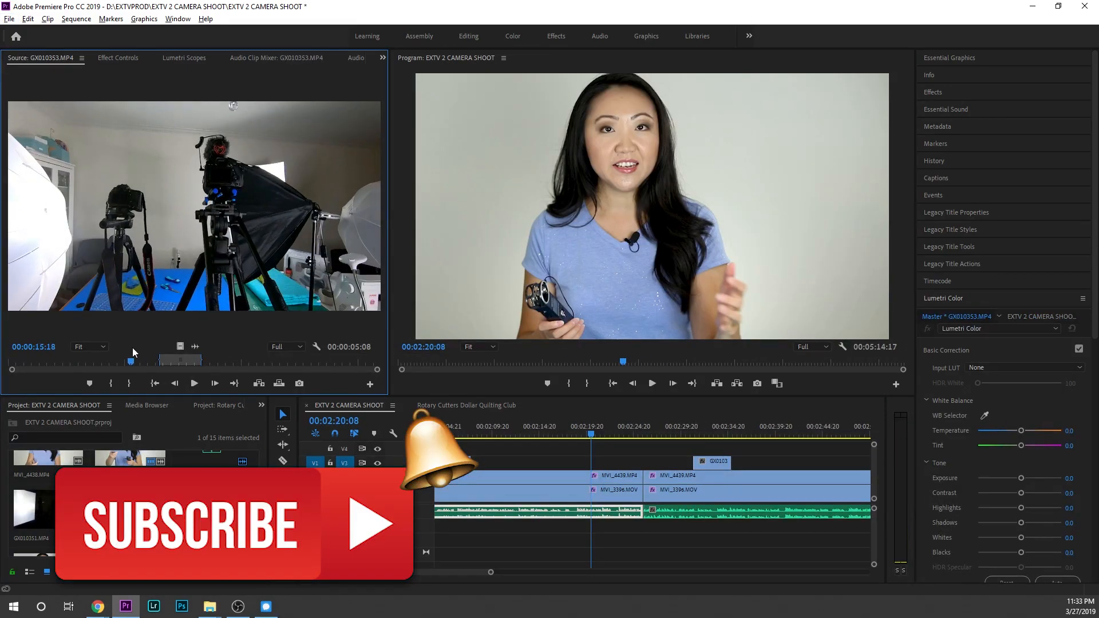
{"action": "left_click_drag", "start_coordinate": [132, 348], "coordinate": [175, 346]}
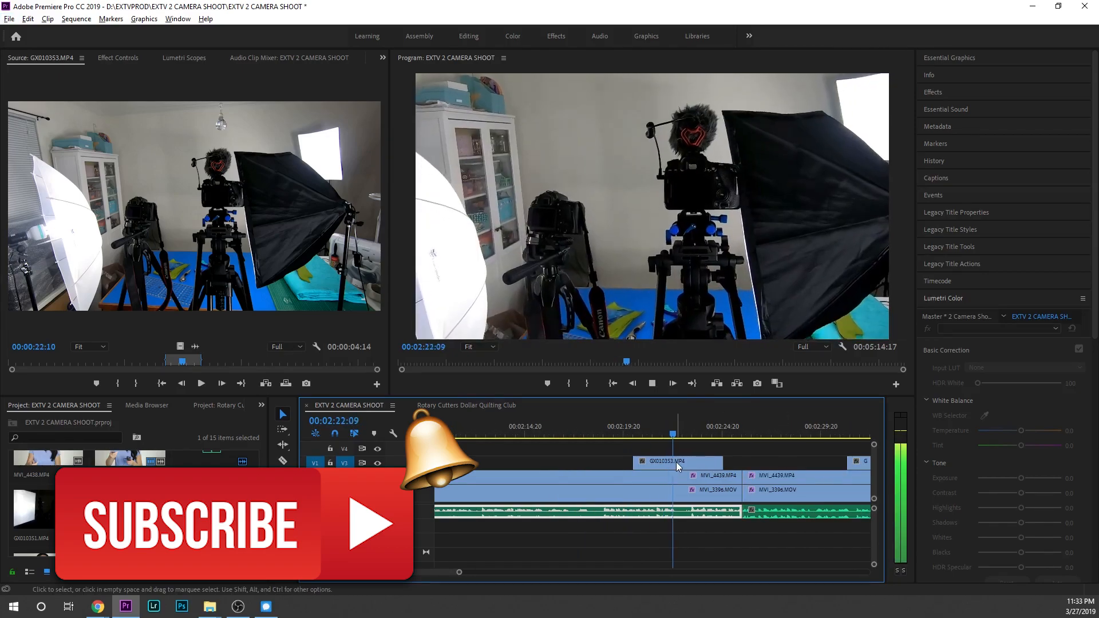
{"action": "left_click", "coordinate": [614, 435]}
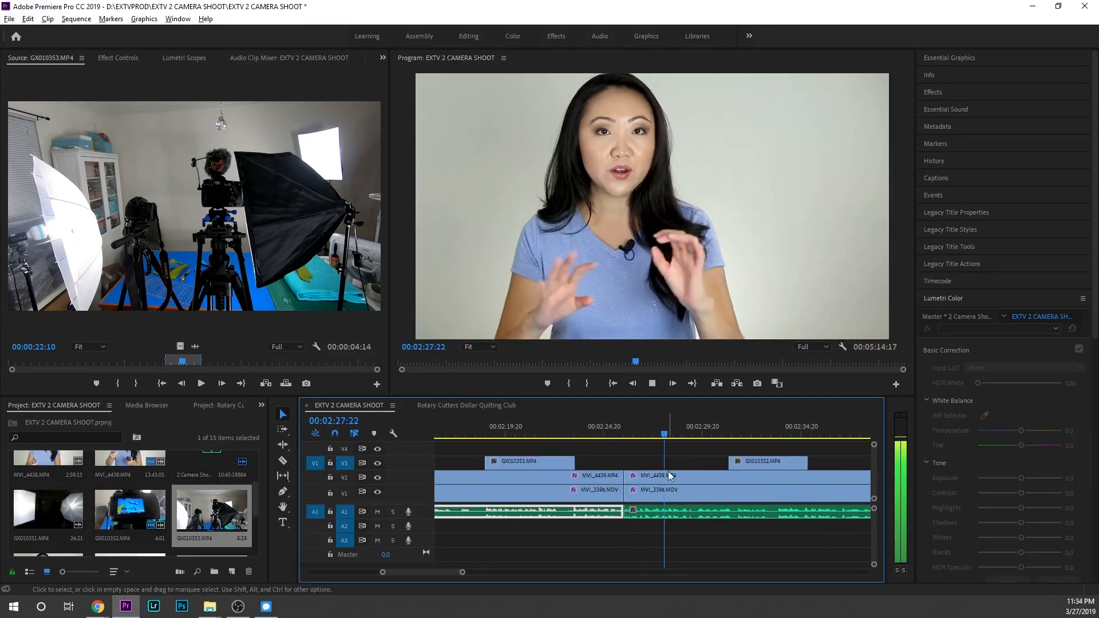
{"action": "left_click_drag", "start_coordinate": [627, 464], "coordinate": [695, 464]}
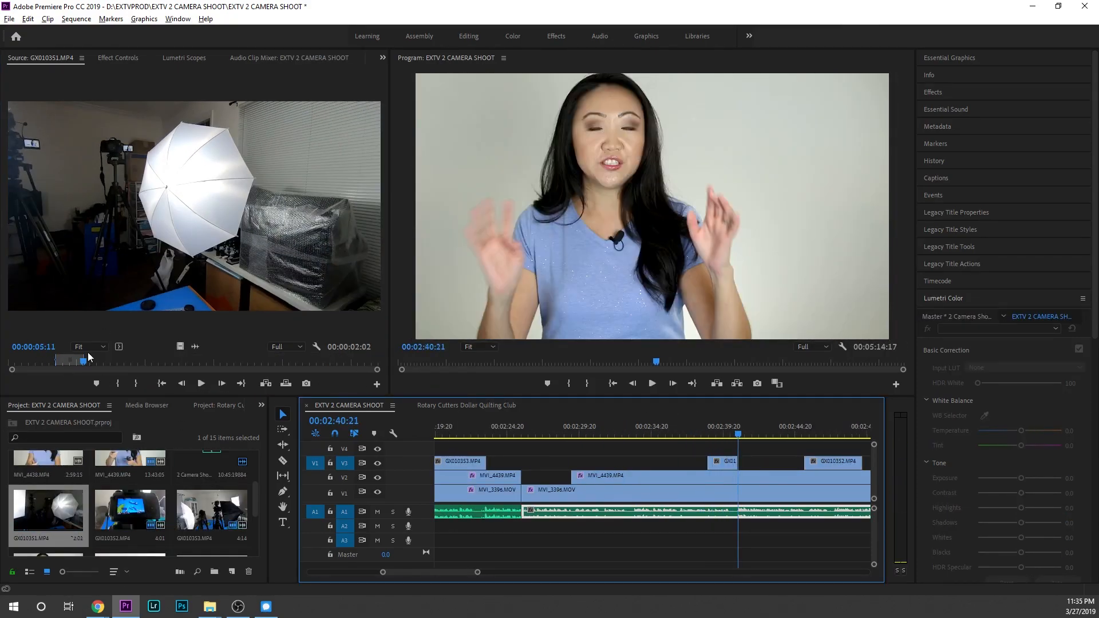
- Scrub through GX010351.MP4, and mark a 00:00:08:11 section of GX010352.MP4 around 00:01:49:14
{"action": "left_click_drag", "start_coordinate": [83, 361], "coordinate": [109, 361]}
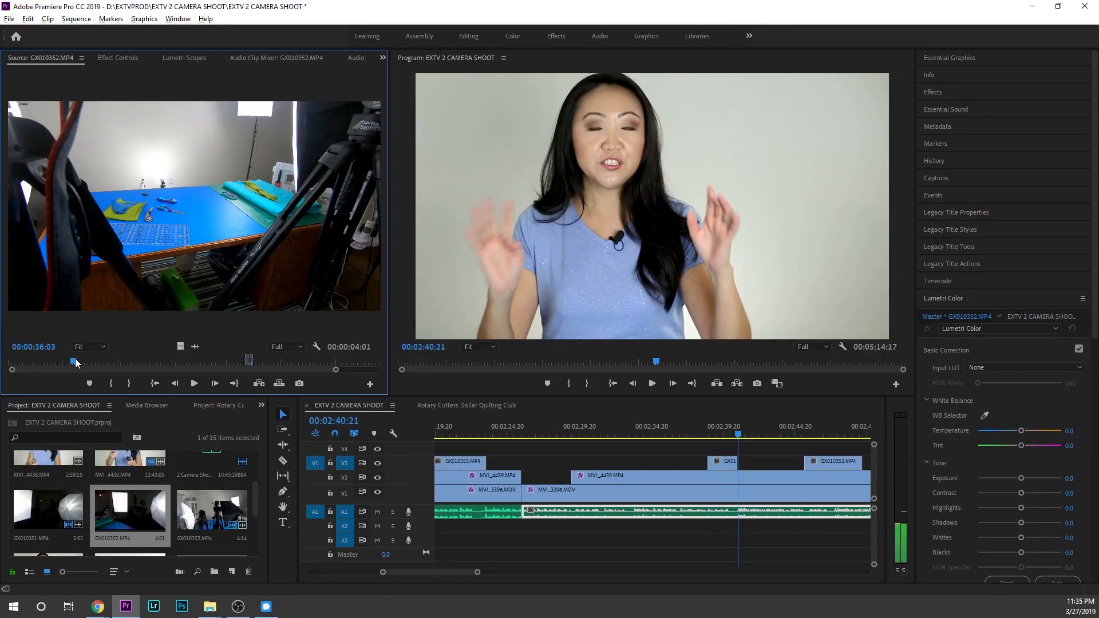
{"action": "left_click_drag", "start_coordinate": [114, 362], "coordinate": [202, 362]}
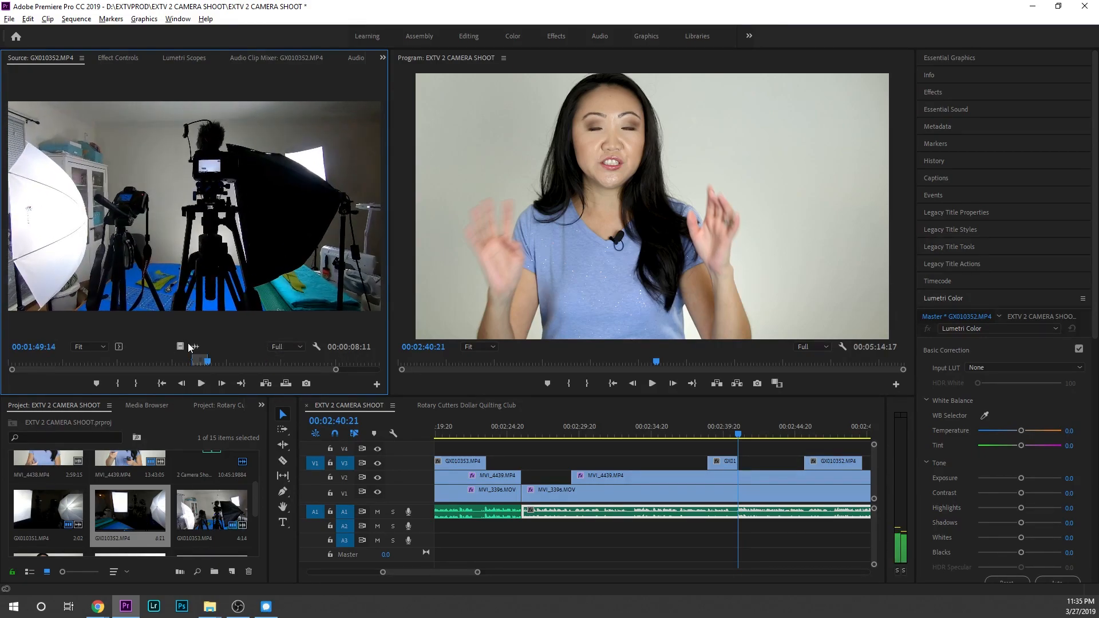